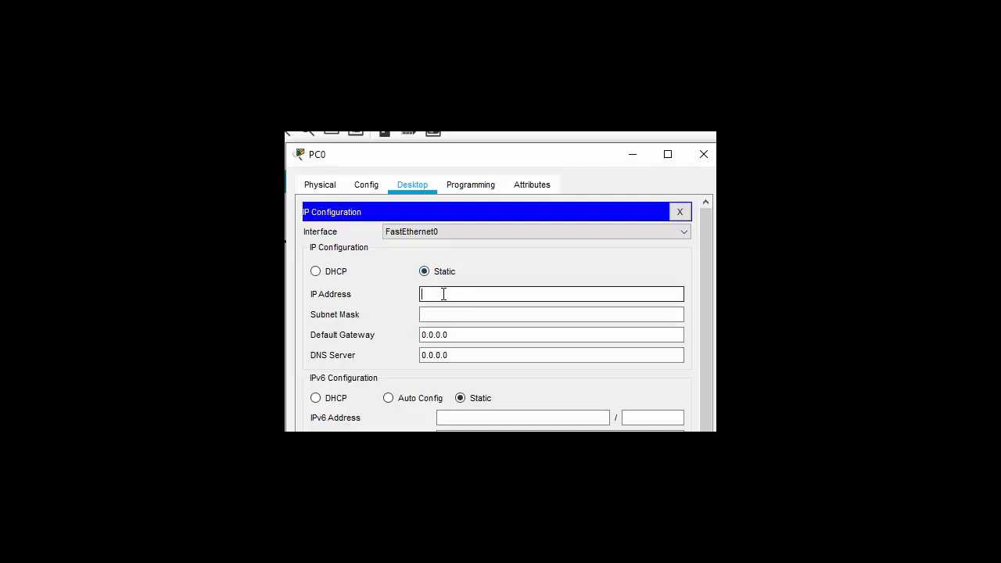
- Enter 192.168.1.2 as PC0's IP address and auto-fill the 255.255.255.0 subnet mask
type("192.168.1.2")
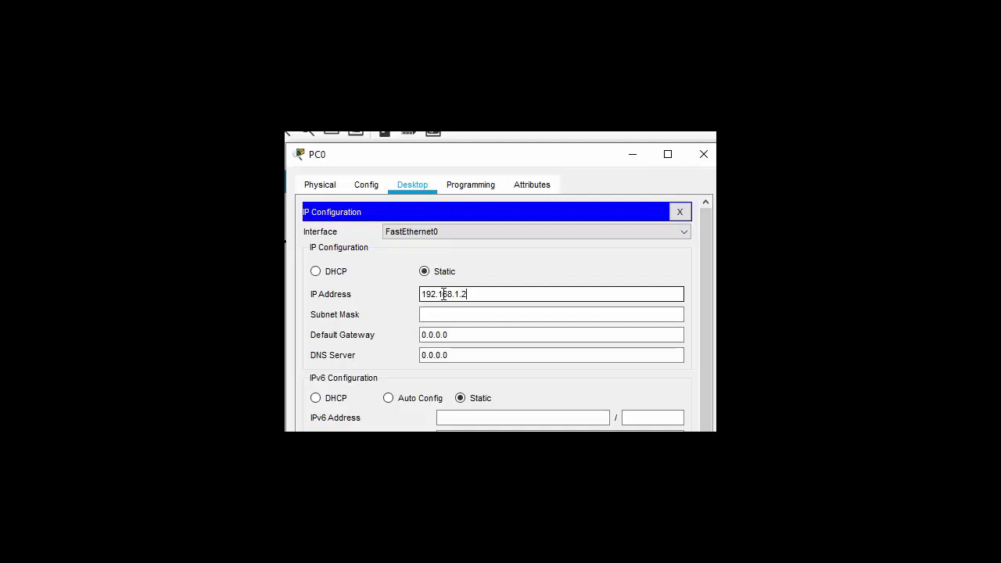
left_click(446, 313)
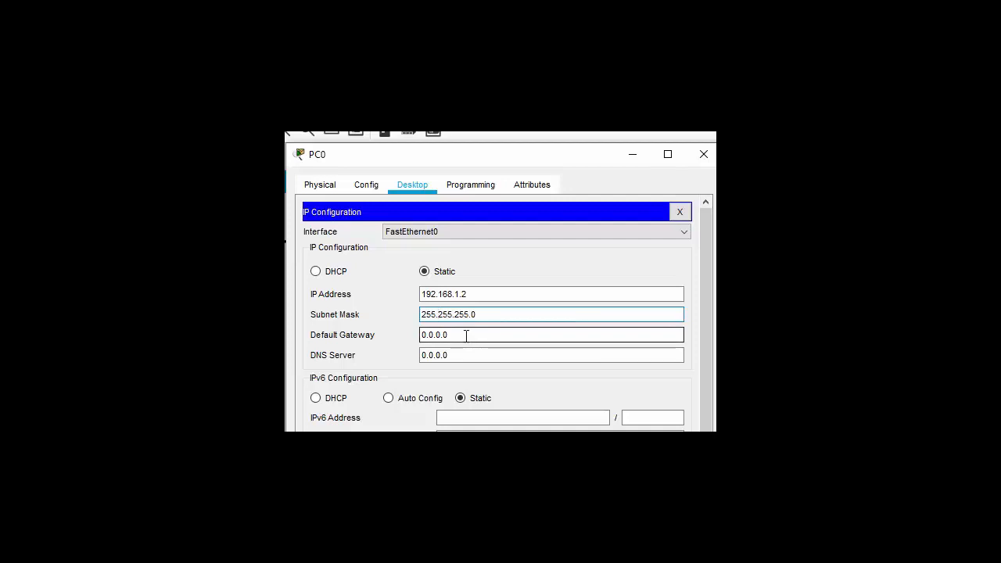
left_click_drag(466, 336, 410, 336)
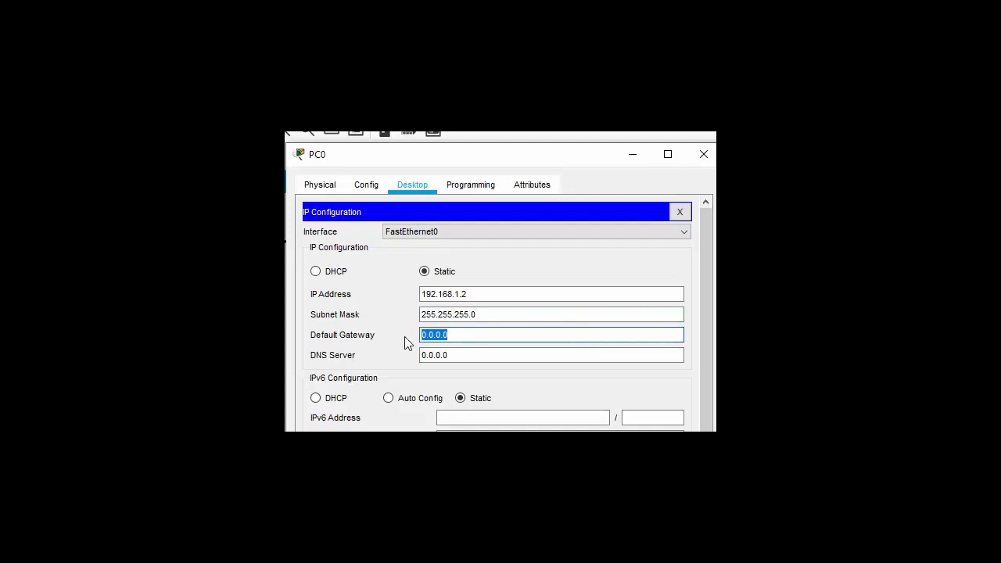
- Copy PC0's 192.168.1.2 address into Default Gateway and change it to 192.168.1.1
type("1")
key("BackSpace")
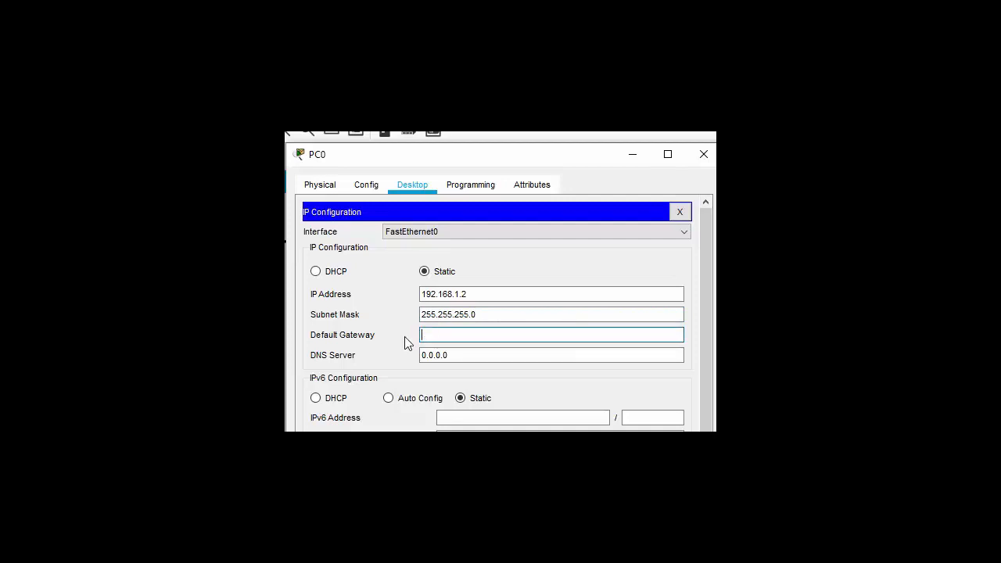
left_click_drag(485, 293, 400, 290)
right_click(434, 294)
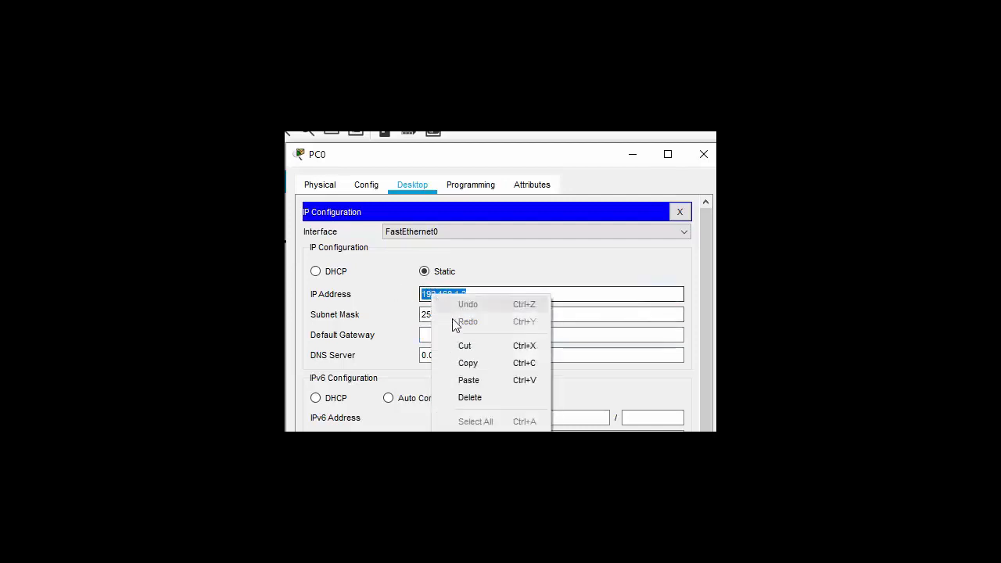
left_click(464, 365)
left_click(435, 335)
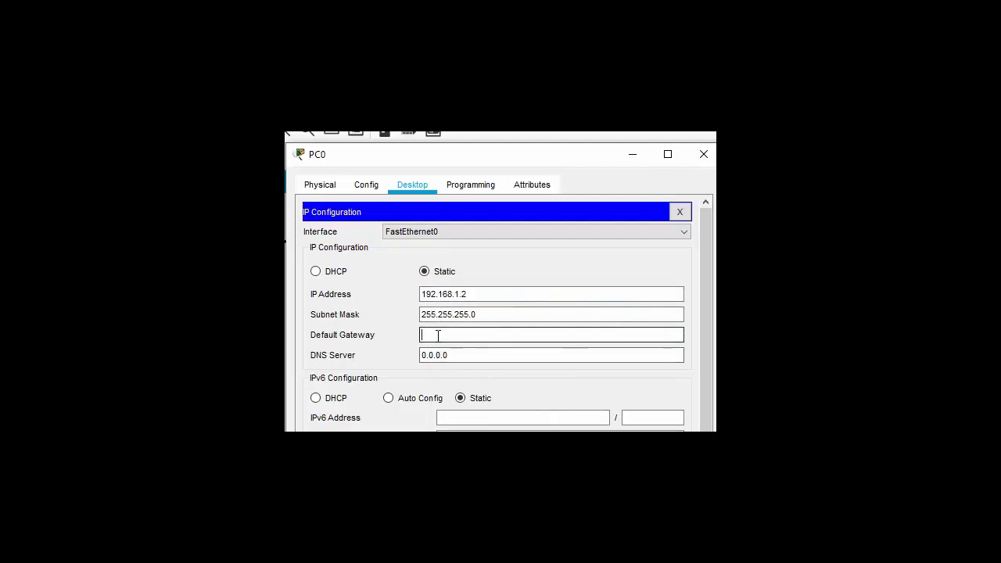
right_click(436, 336)
left_click(473, 422)
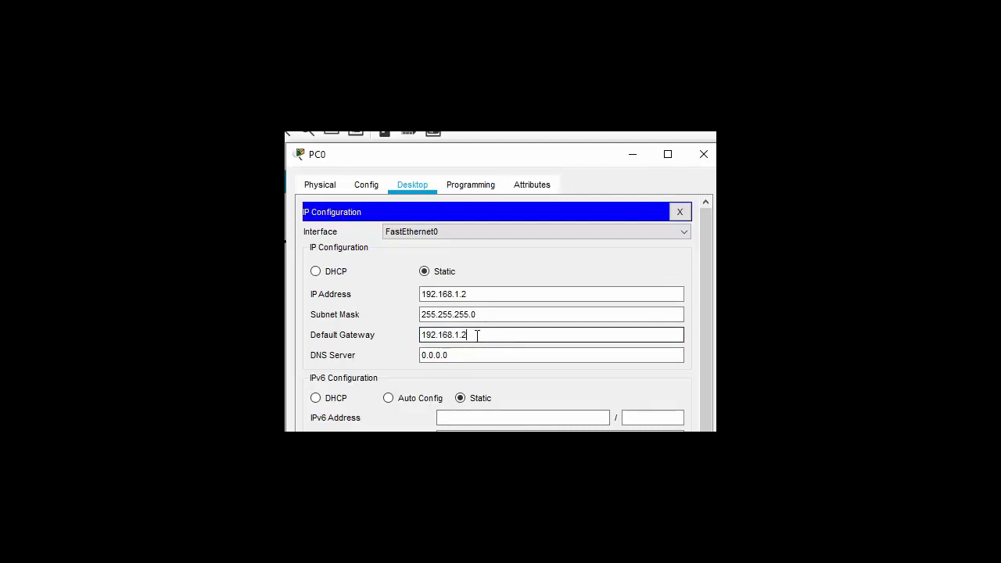
key("BackSpace")
type("1")
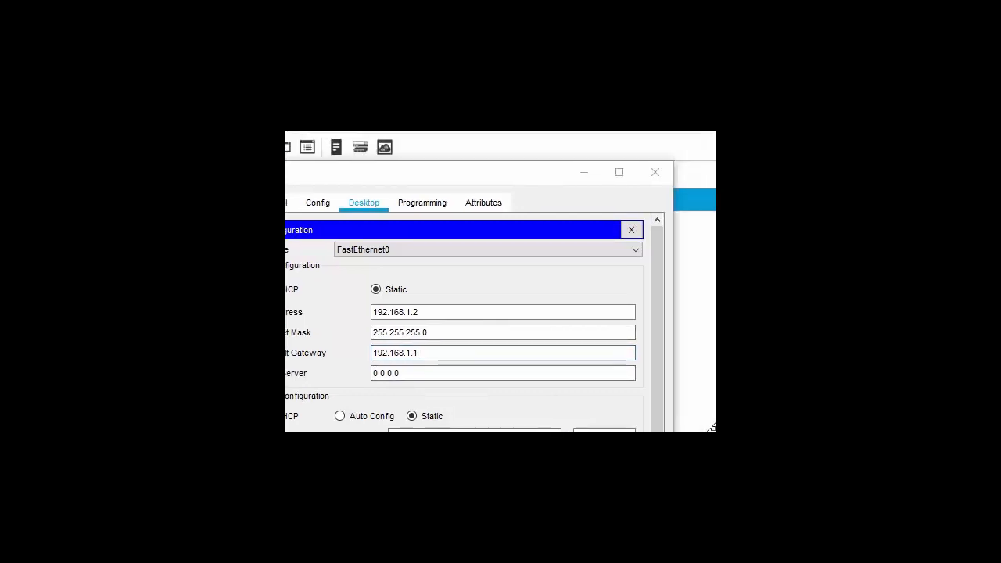
- Close PC0's window and open PC1's Desktop IP Configuration
left_click(661, 175)
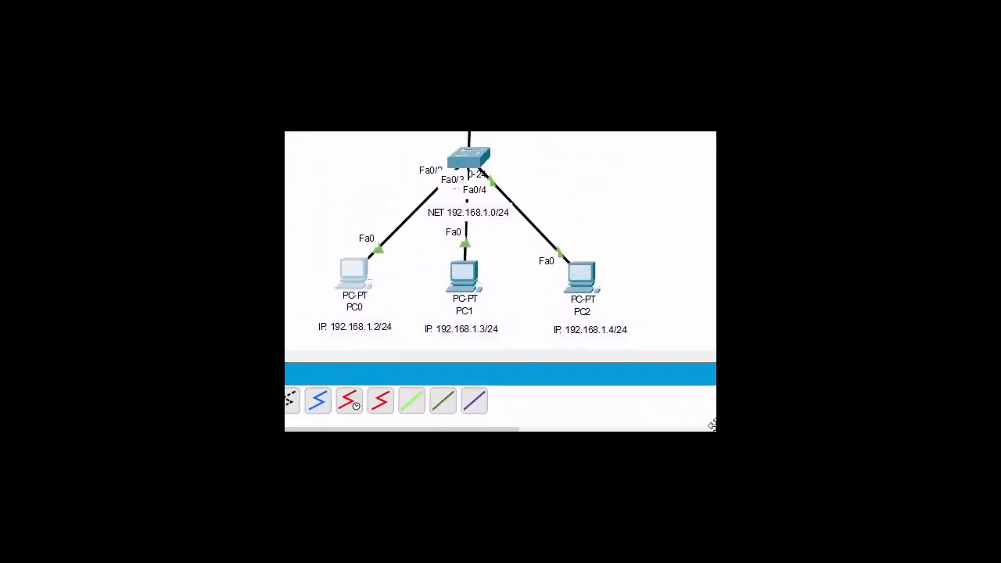
left_click(464, 289)
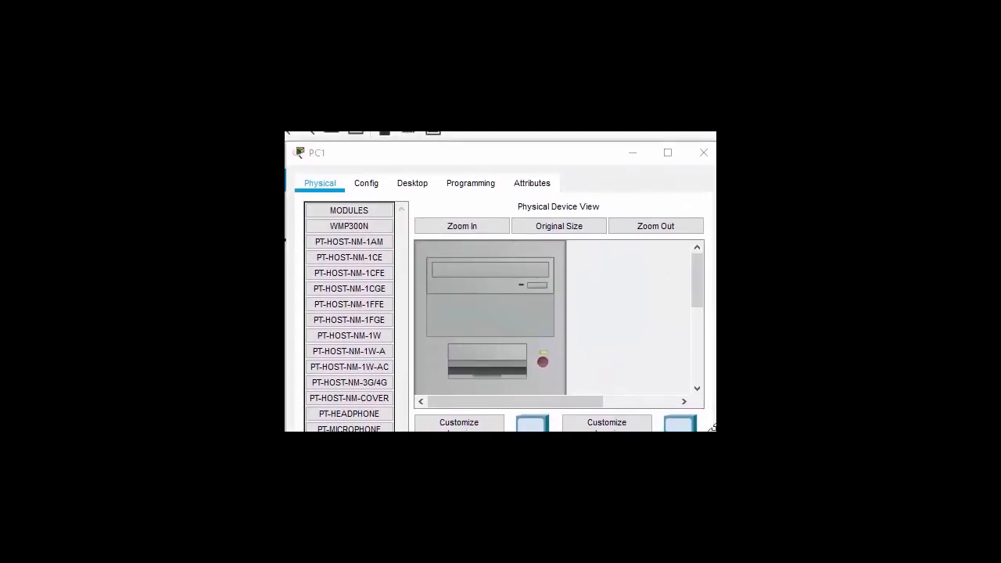
left_click(427, 190)
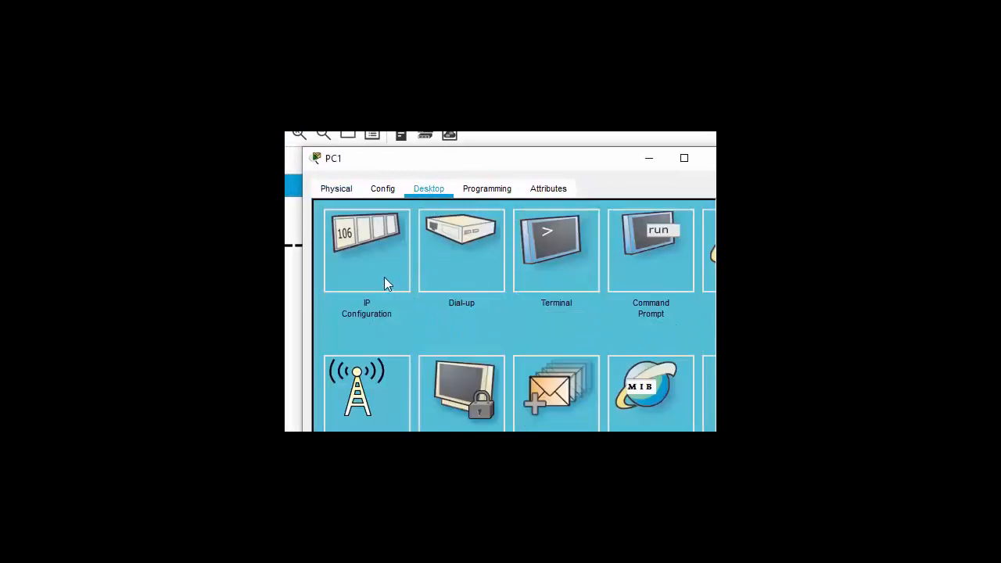
left_click(364, 259)
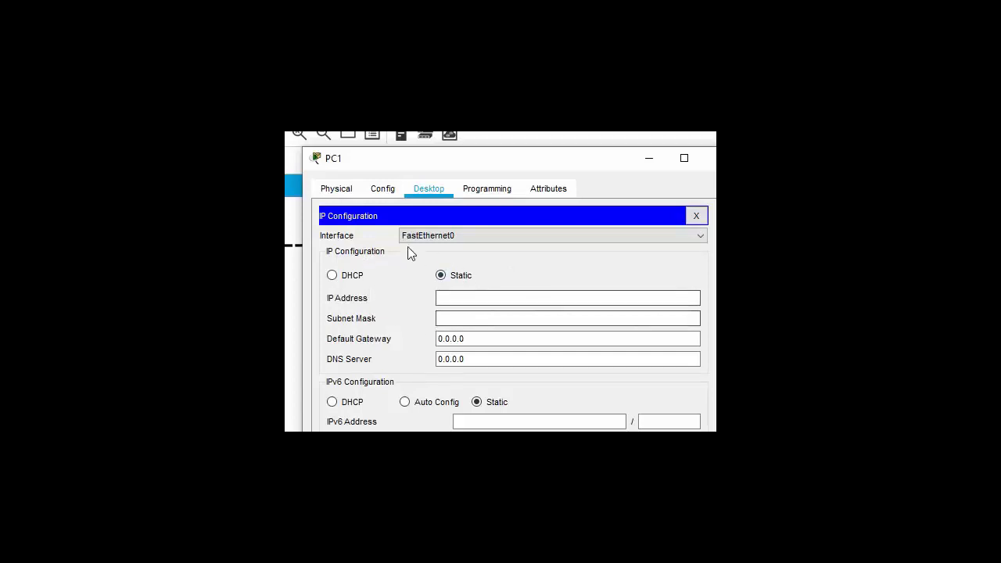
- Give PC1 IP 192.168.1.3, mask 255.255.255.0 and default gateway 192.168.1.1
left_click(450, 298)
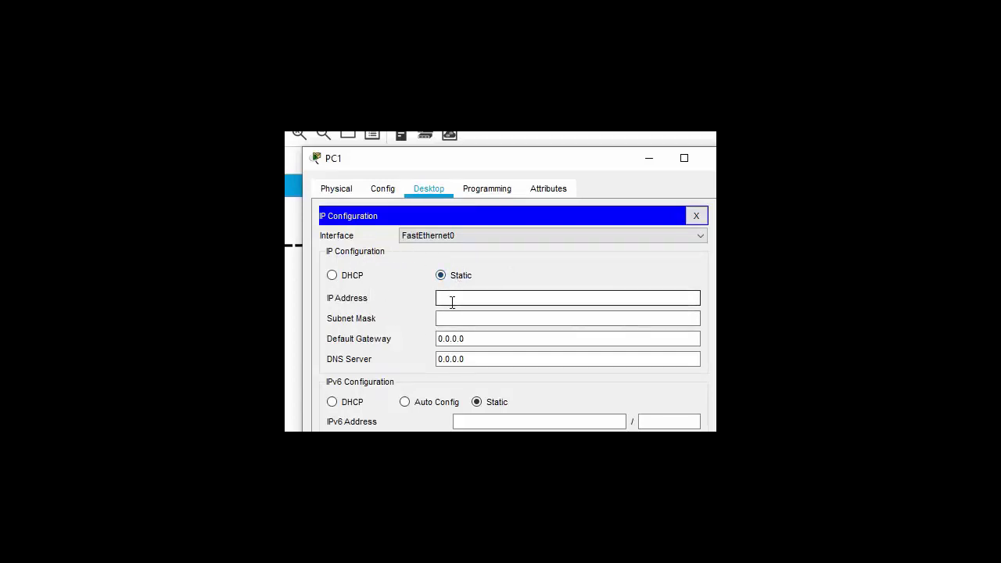
type("192.168.1.2")
key("BackSpace")
type("3")
left_click(467, 318)
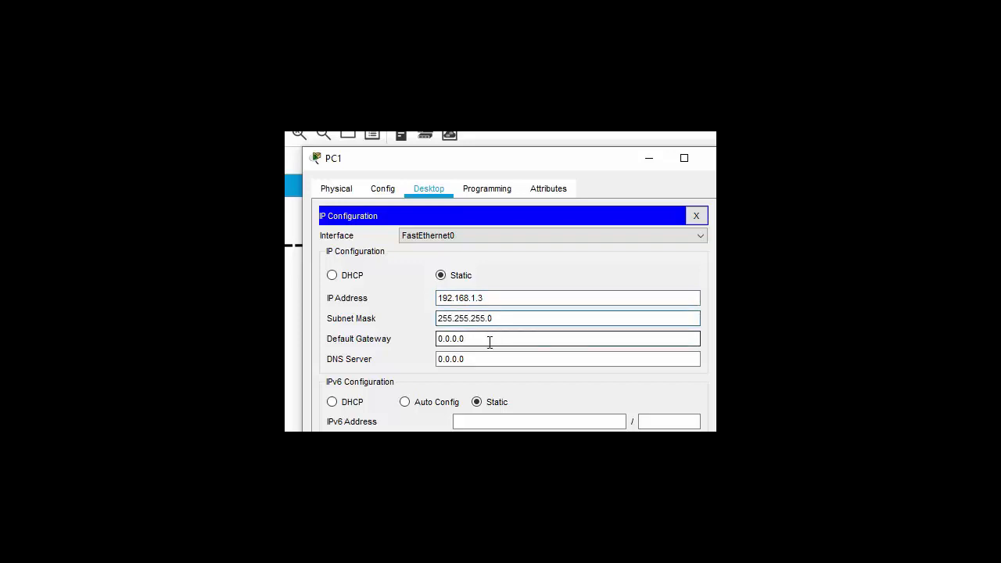
left_click(489, 341)
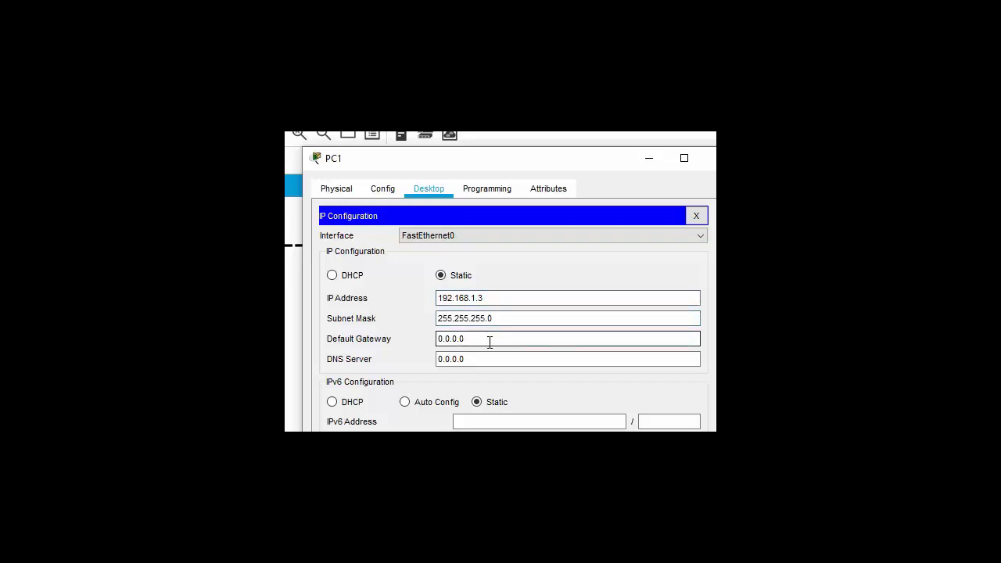
left_click_drag(489, 341, 395, 336)
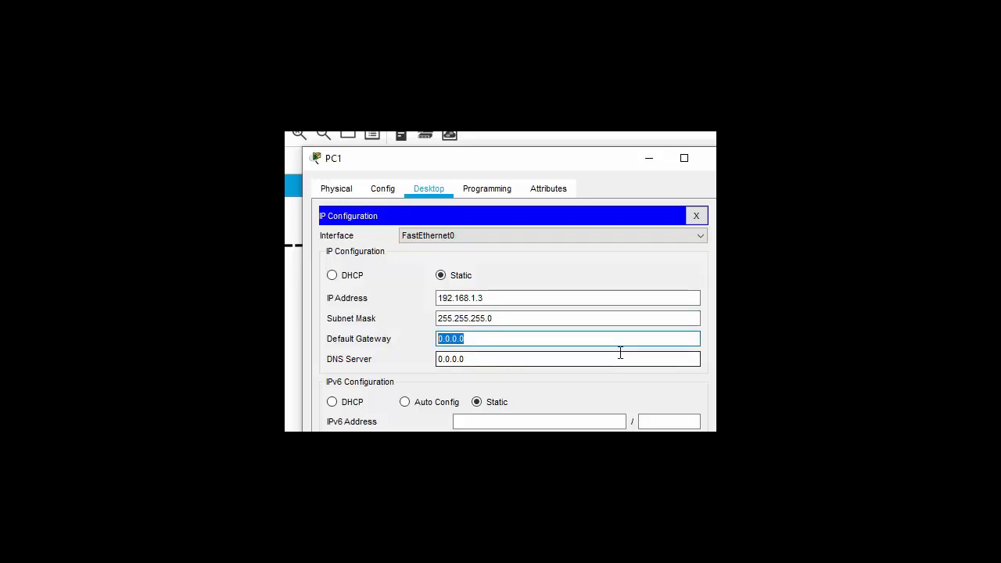
type("192.168.1.2")
key("BackSpace")
type("1")
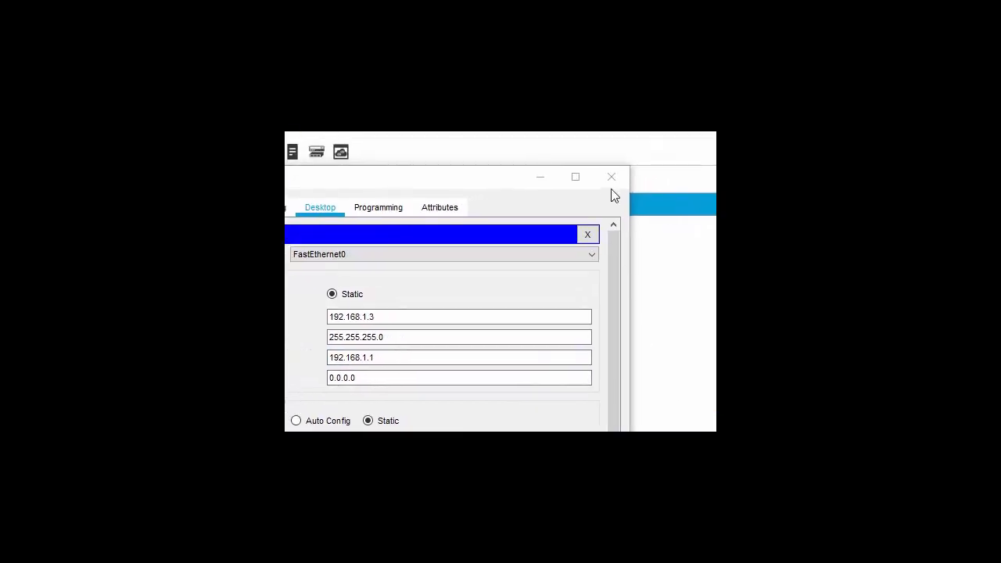
- Close PC1's window and open PC2's Desktop IP Configuration
left_click(610, 179)
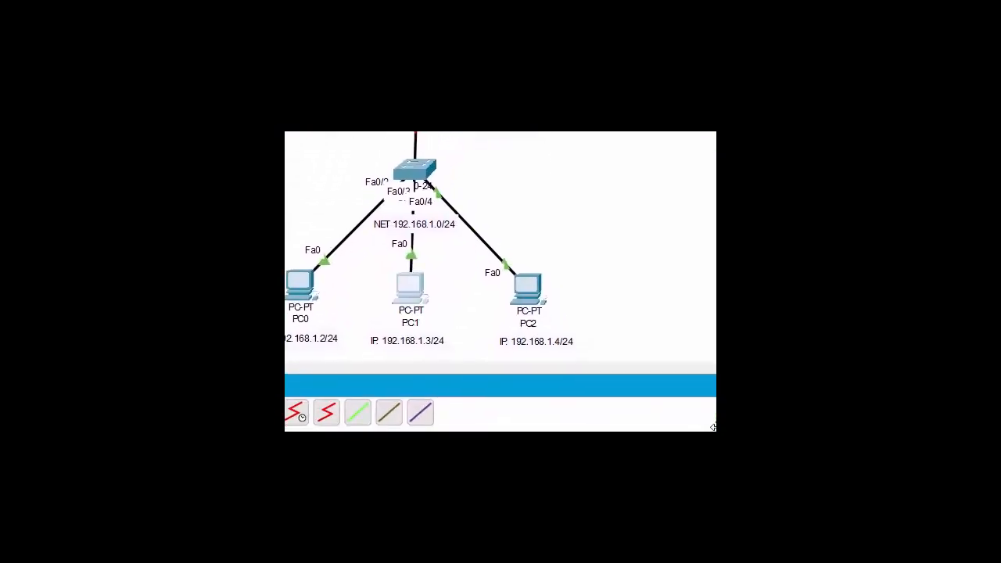
left_click(529, 293)
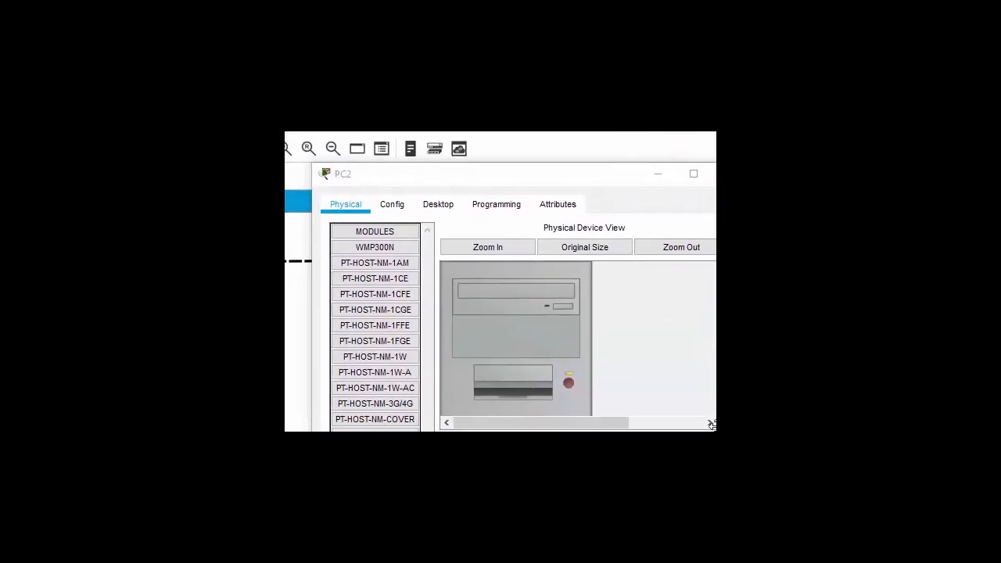
left_click(439, 207)
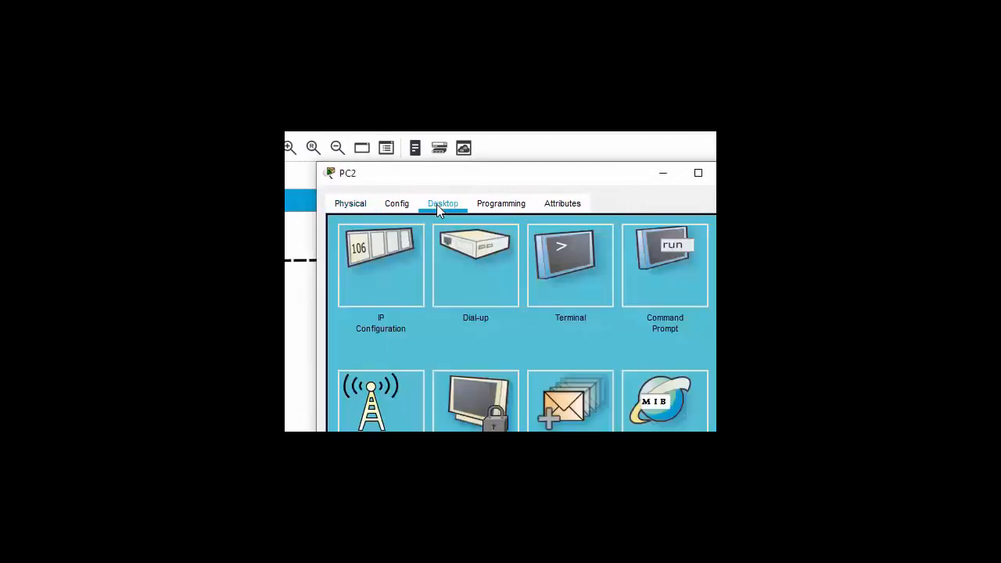
left_click(364, 271)
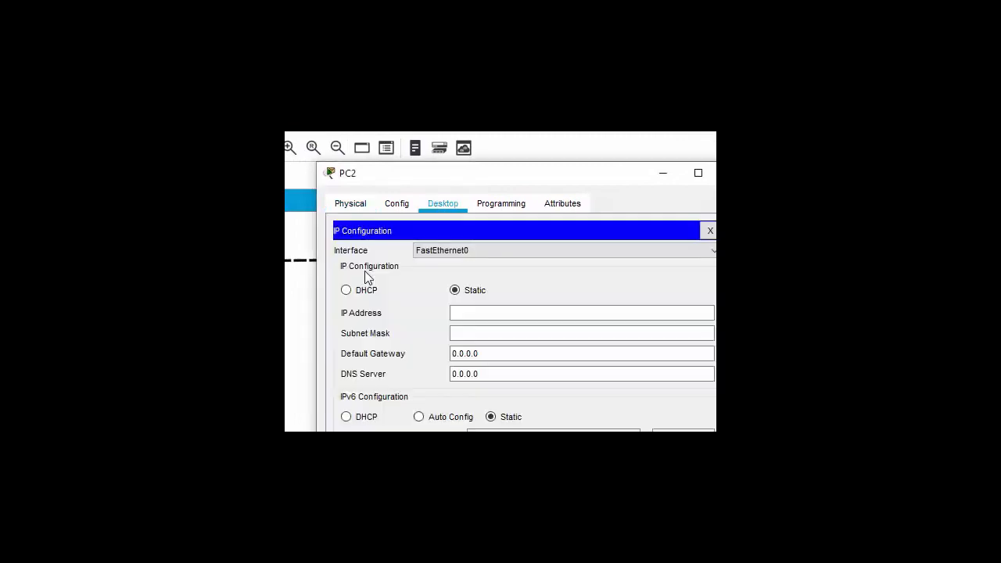
- Give PC2 IP 192.168.1.4, mask 255.255.255.0 and default gateway 192.168.1.1
left_click(495, 314)
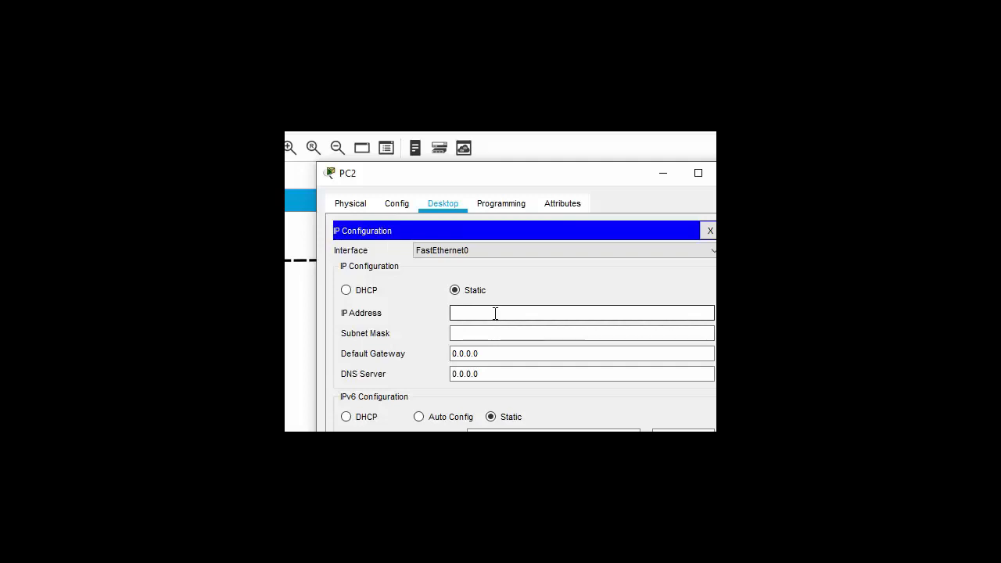
type("192.168.1.2")
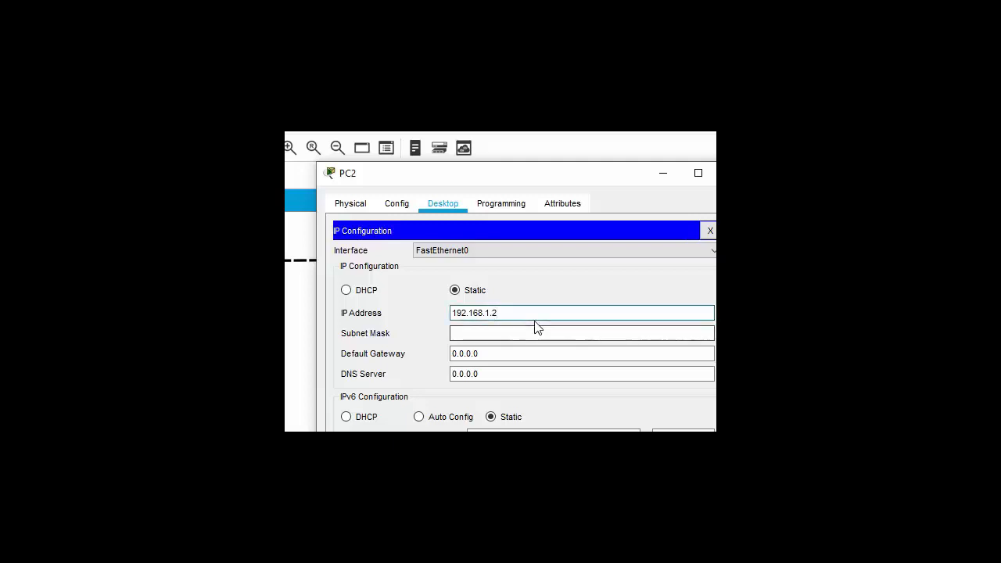
key("BackSpace")
type("4")
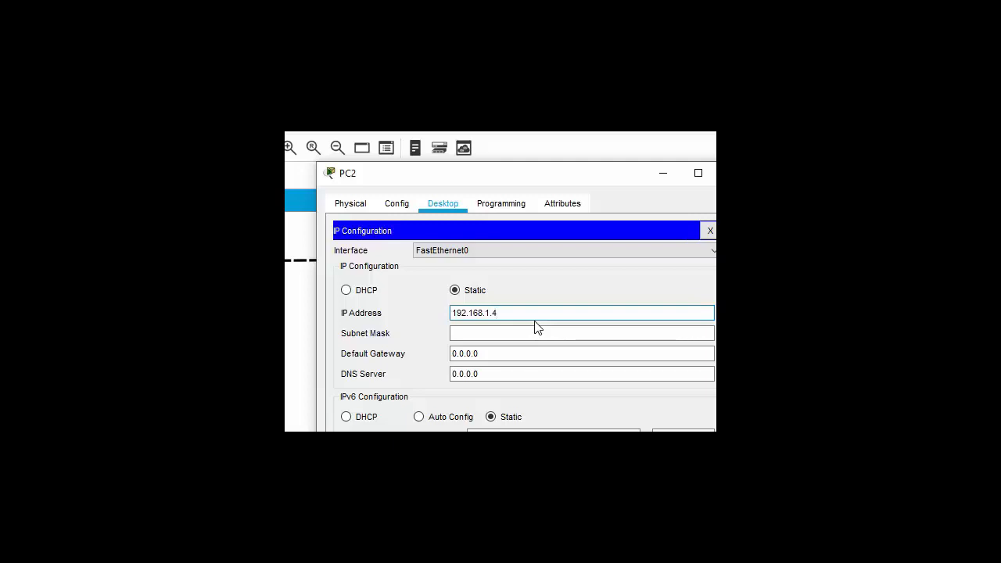
left_click(494, 330)
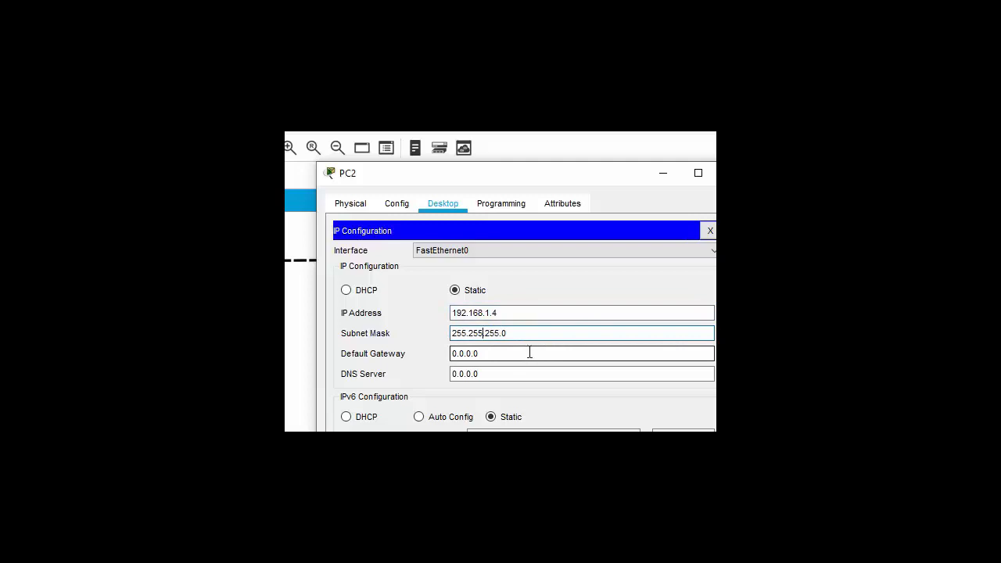
key("Tab")
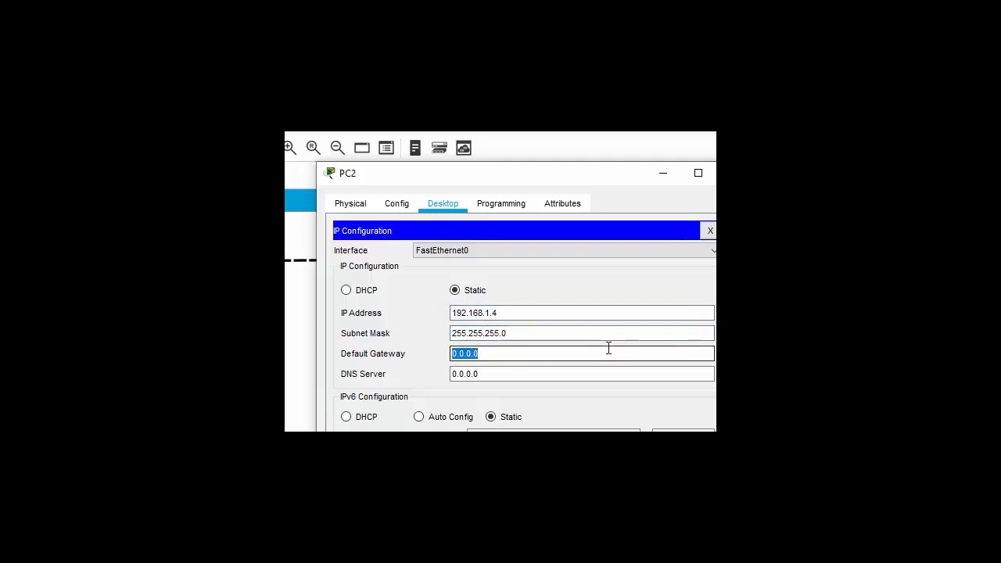
type("192.168.1.2")
key("BackSpace")
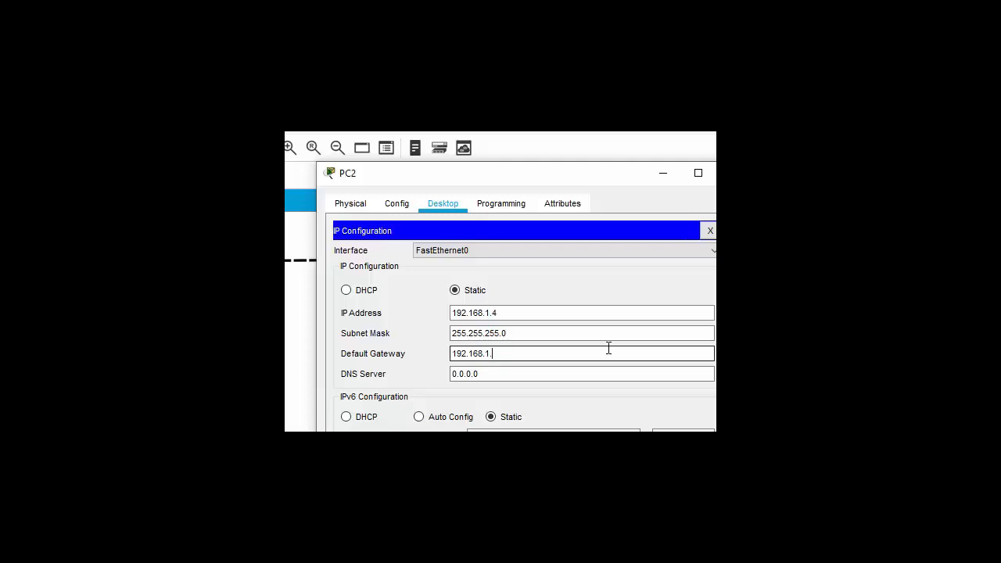
type("1")
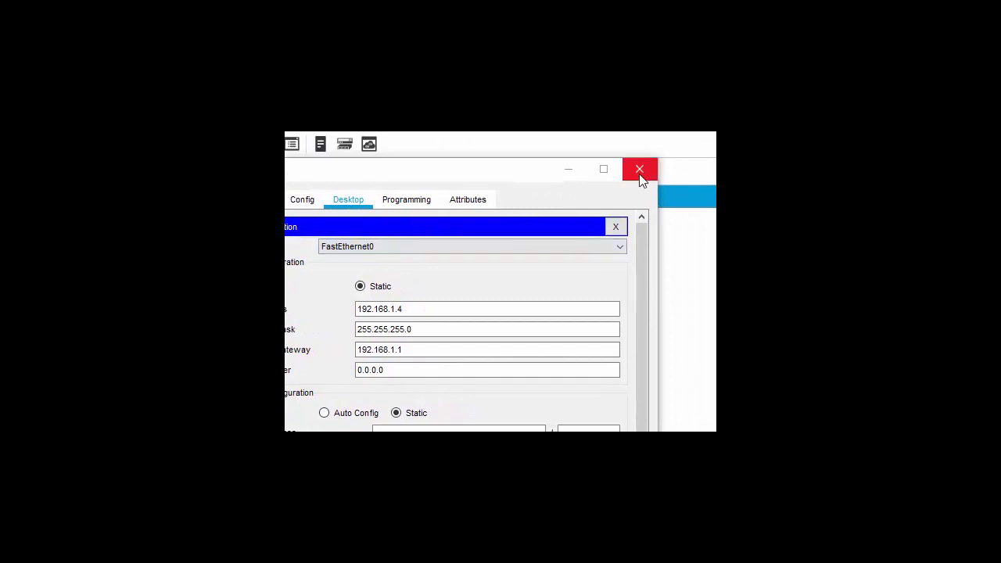
- Close PC2's window and open the INTERNET server's Desktop IP Configuration
left_click(639, 172)
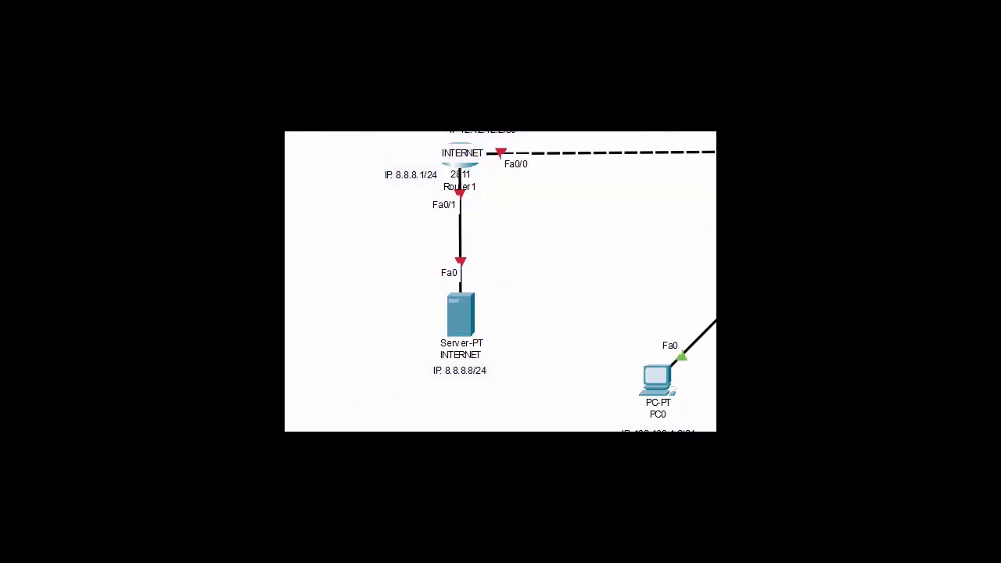
left_click(462, 329)
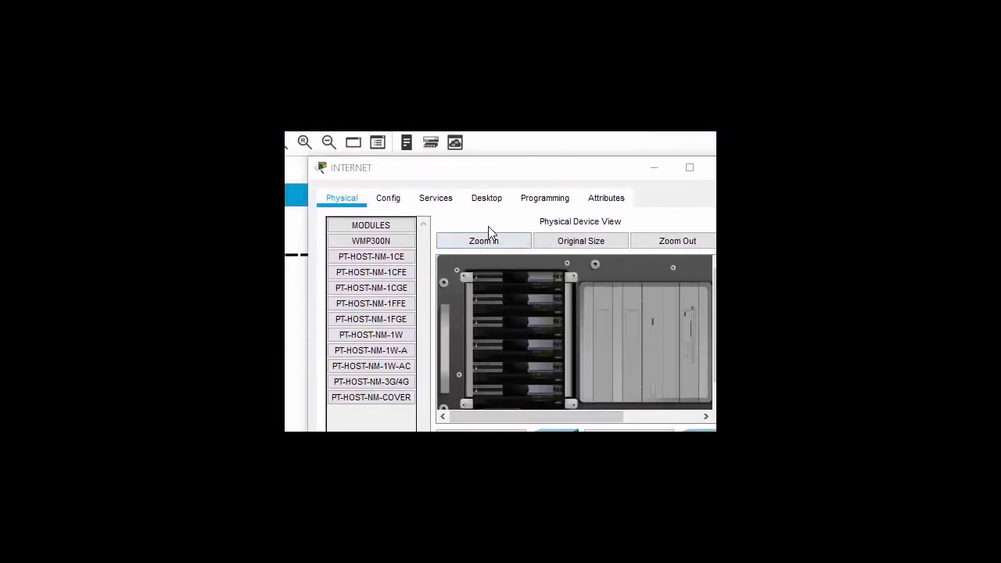
left_click(488, 199)
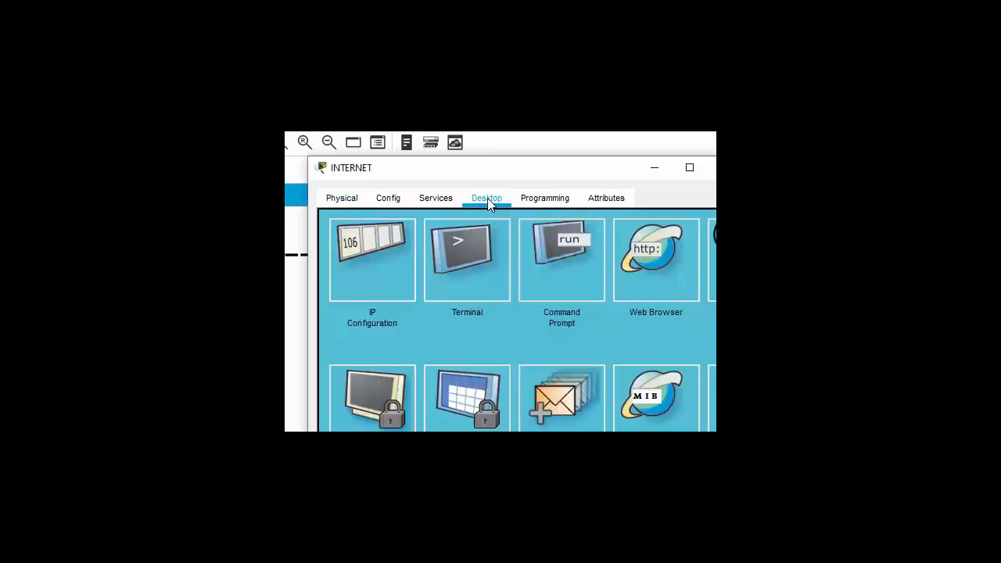
left_click(357, 253)
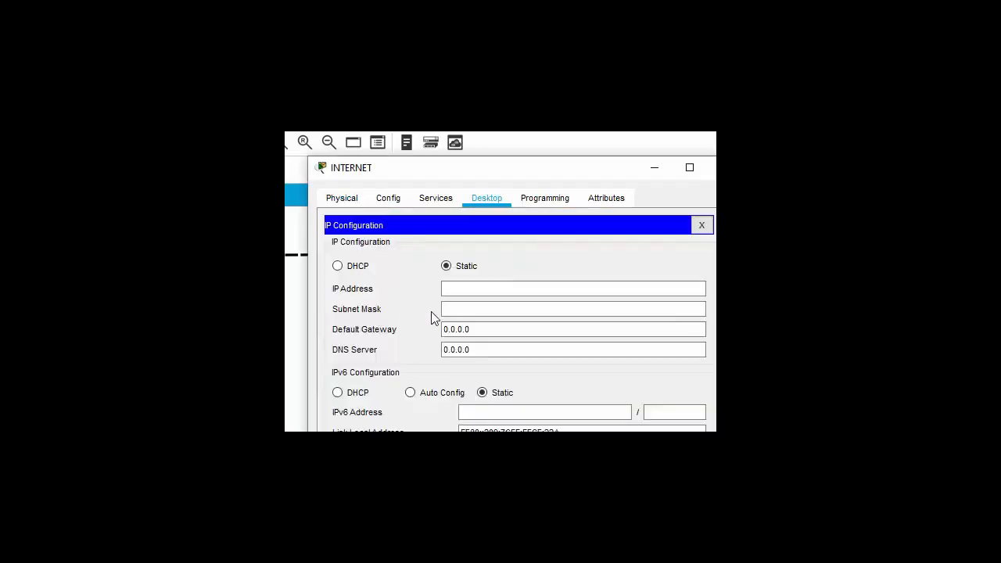
- Enter IP 8.8.8.8, mask 255.255.255.0 and gateway 8.8.8.1 on the INTERNET server
left_click(469, 293)
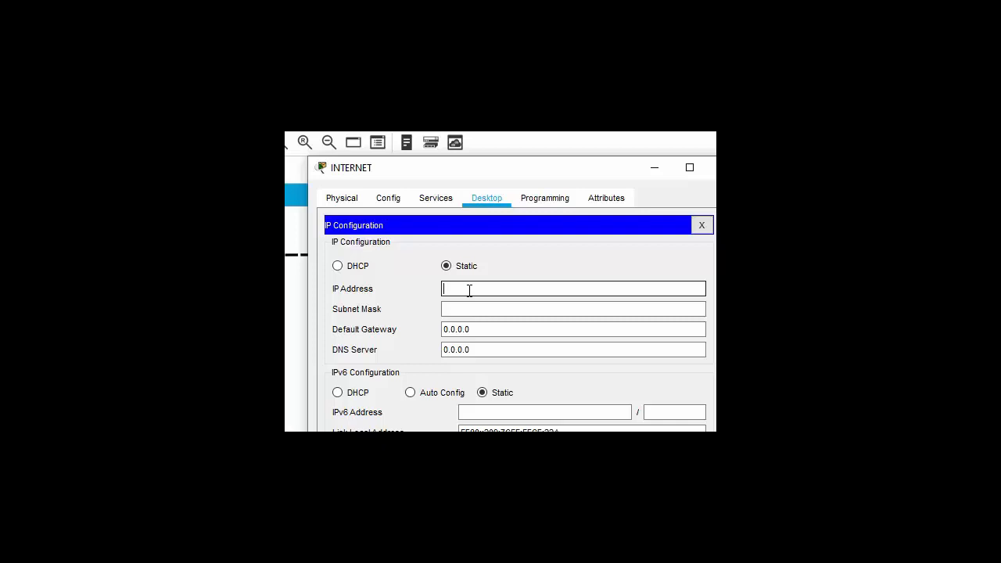
type("8.8.8.8")
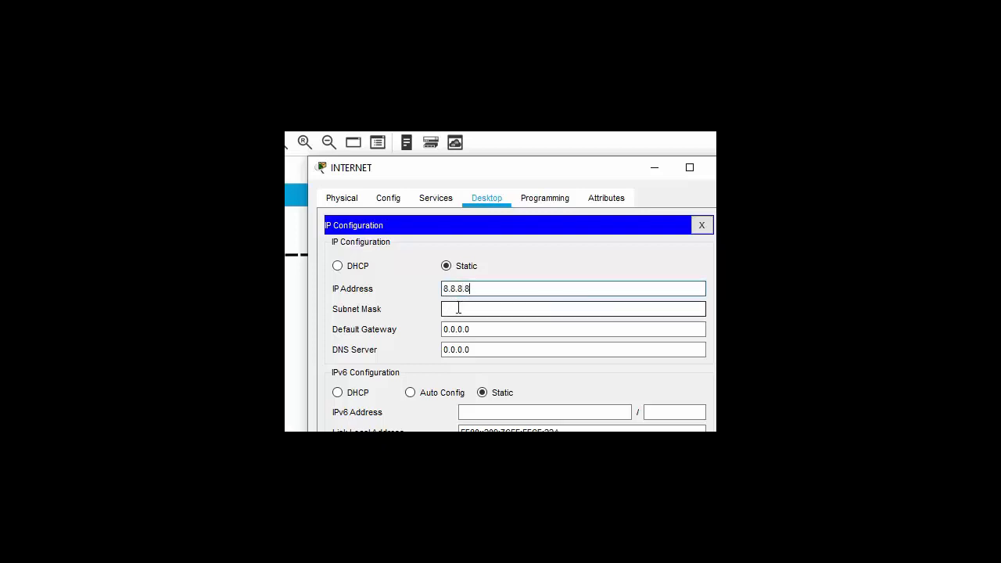
left_click(458, 308)
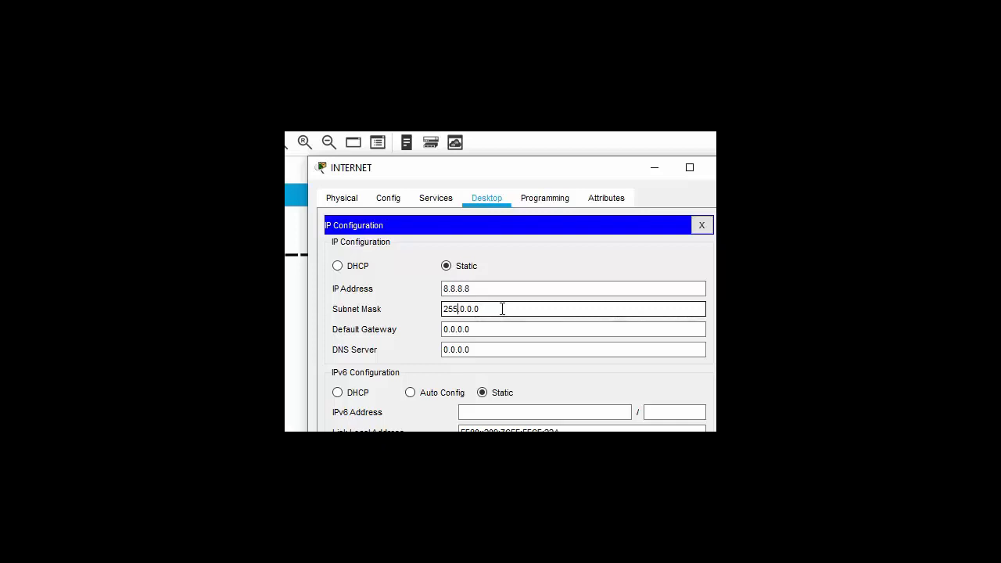
left_click_drag(484, 308, 461, 305)
type("255.255.0")
double_click(484, 329)
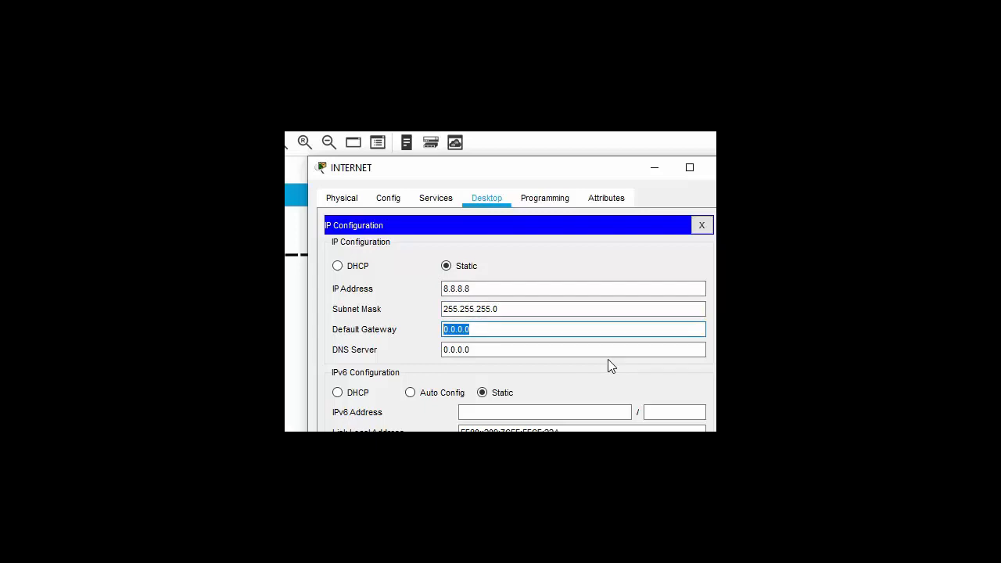
type("8.8.8.1")
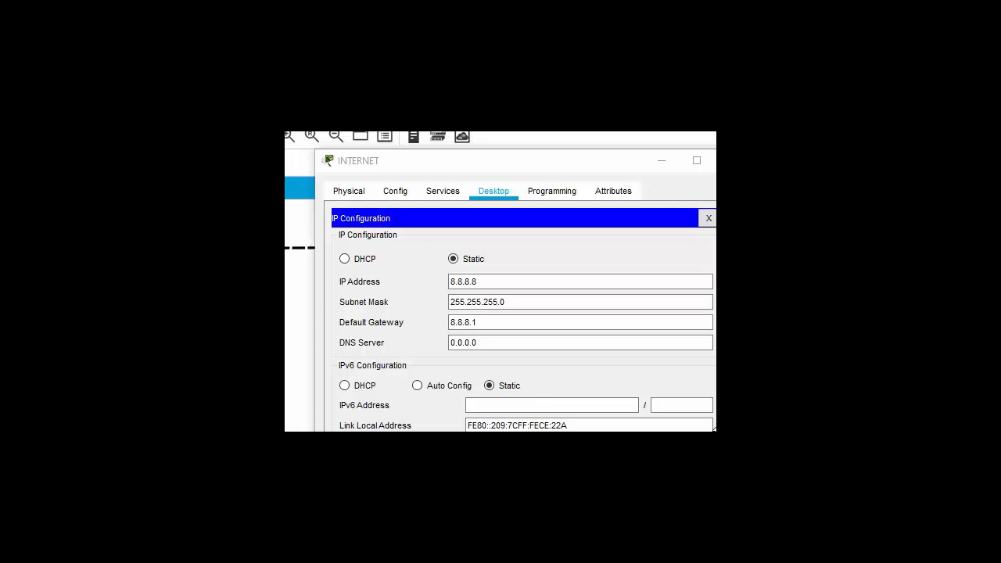
- In the server's HTTP service, toggle HTTP off and on, then open index.html for editing
left_click(438, 197)
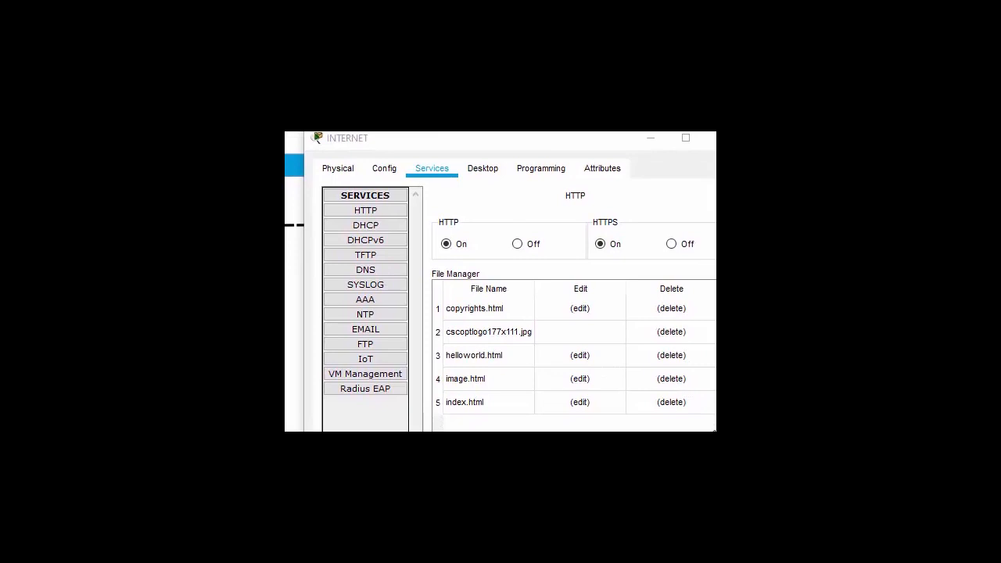
left_click(374, 211)
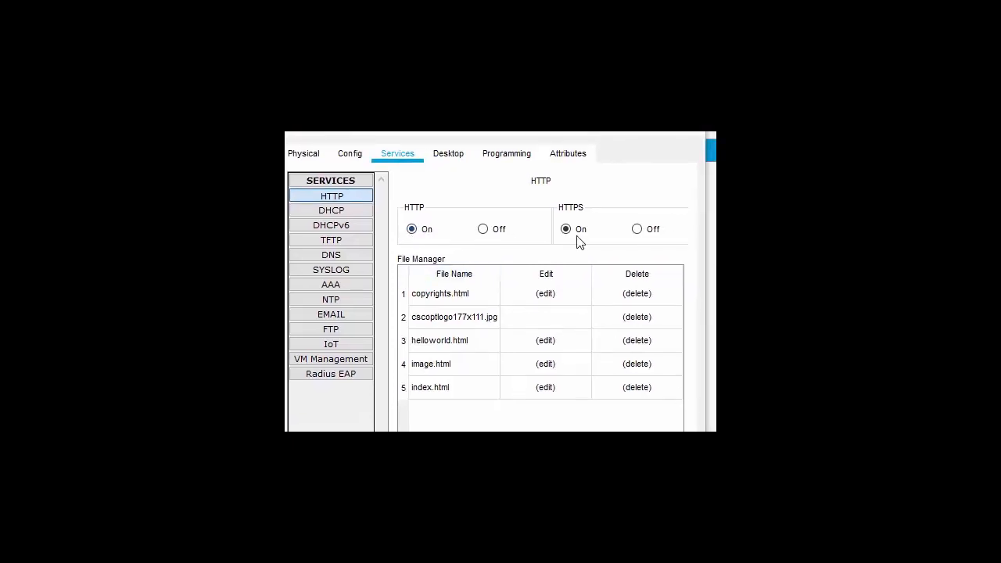
left_click(481, 232)
left_click(413, 233)
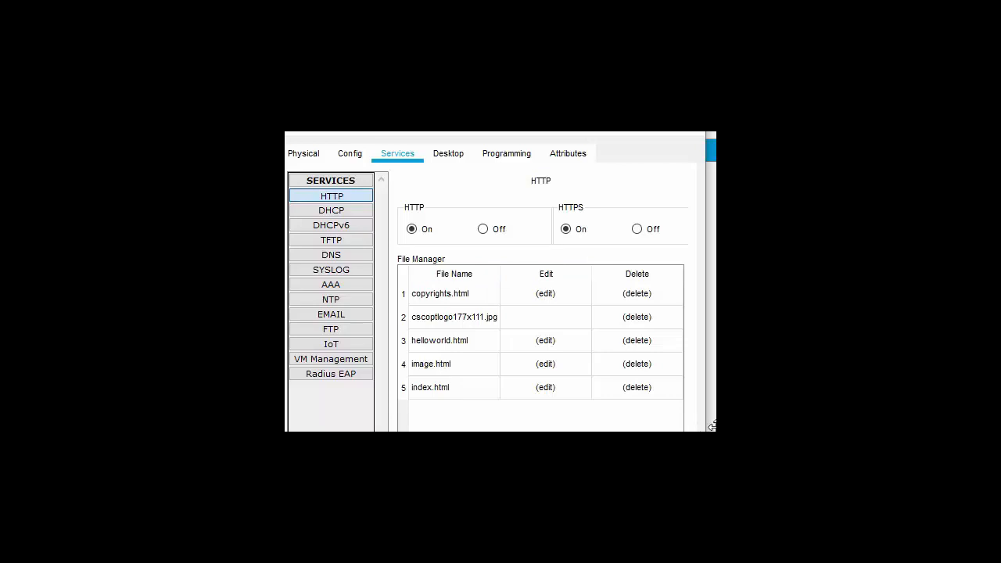
scroll(712, 426, "down", 2)
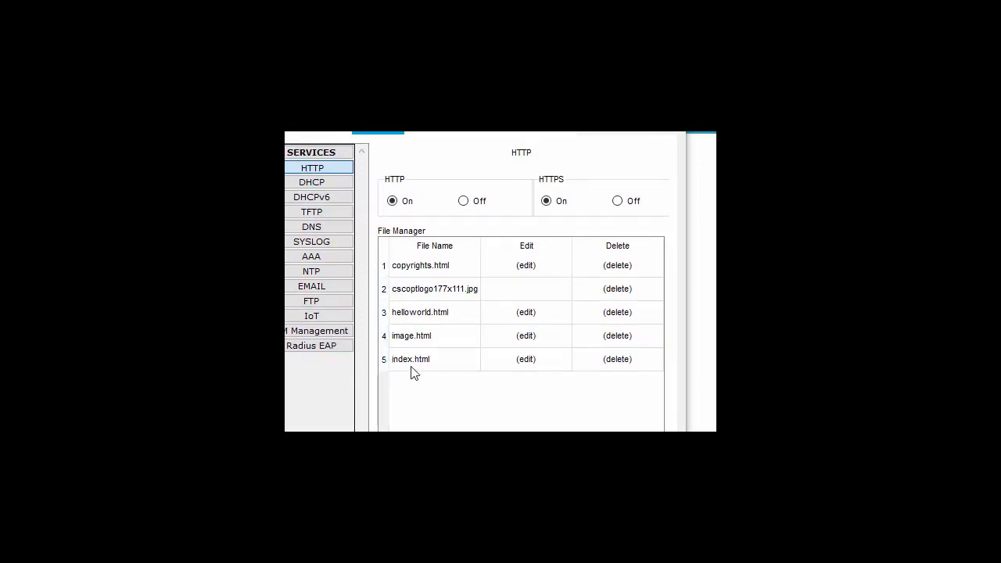
left_click(523, 361)
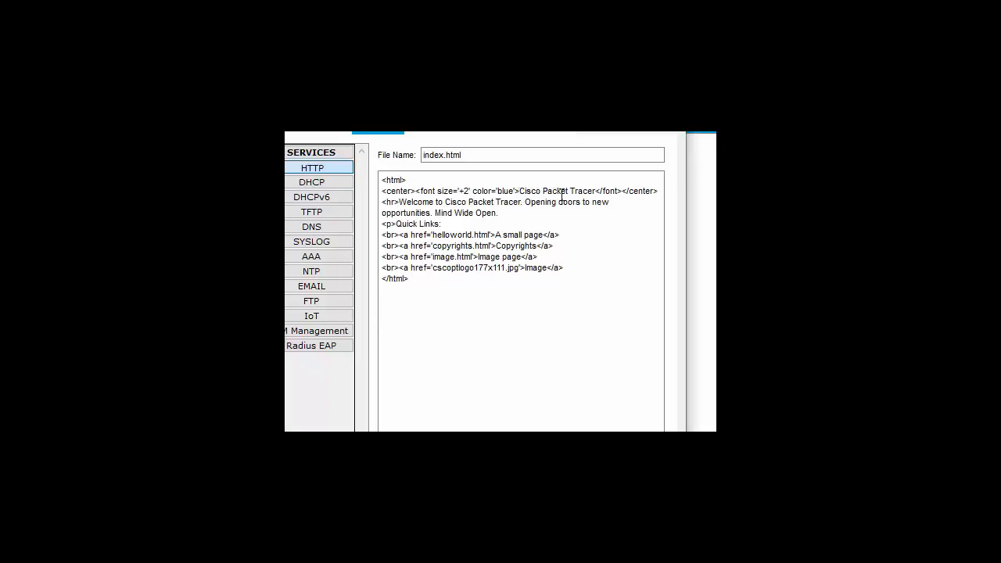
- Replace the index.html heading with 'WEBSITE SMK N 2 TEGAL' and save the file
left_click_drag(575, 193, 596, 191)
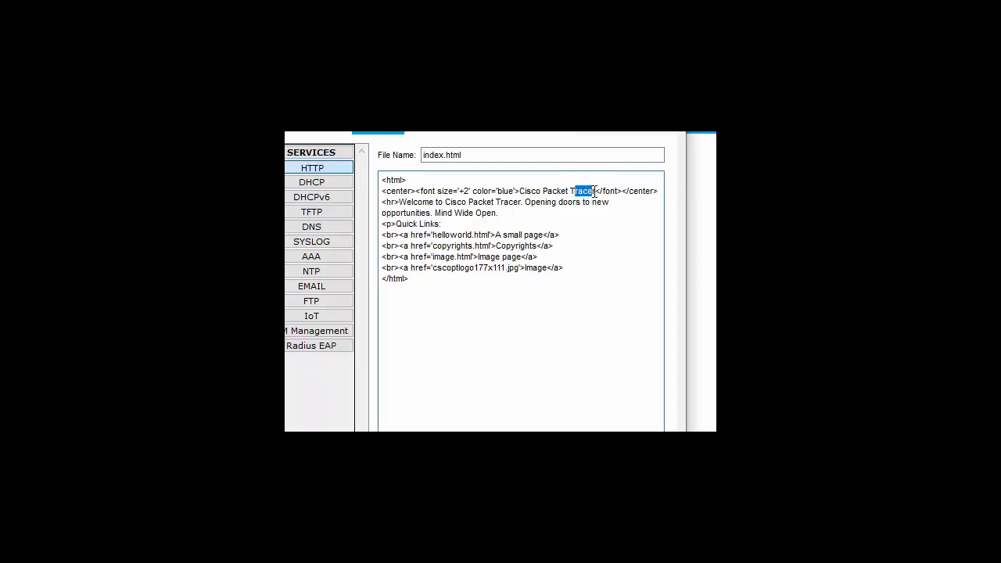
left_click_drag(575, 190, 519, 191)
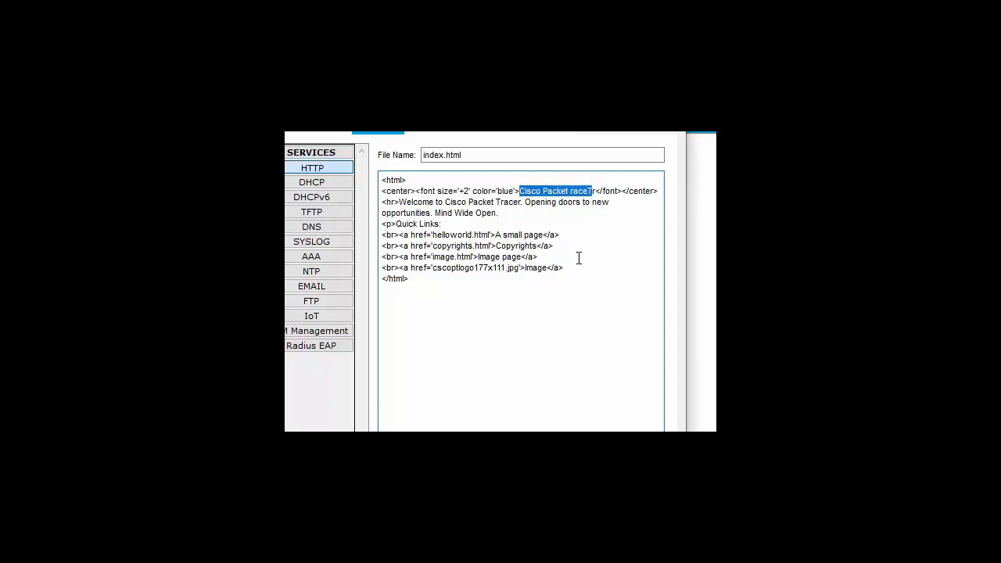
type("S")
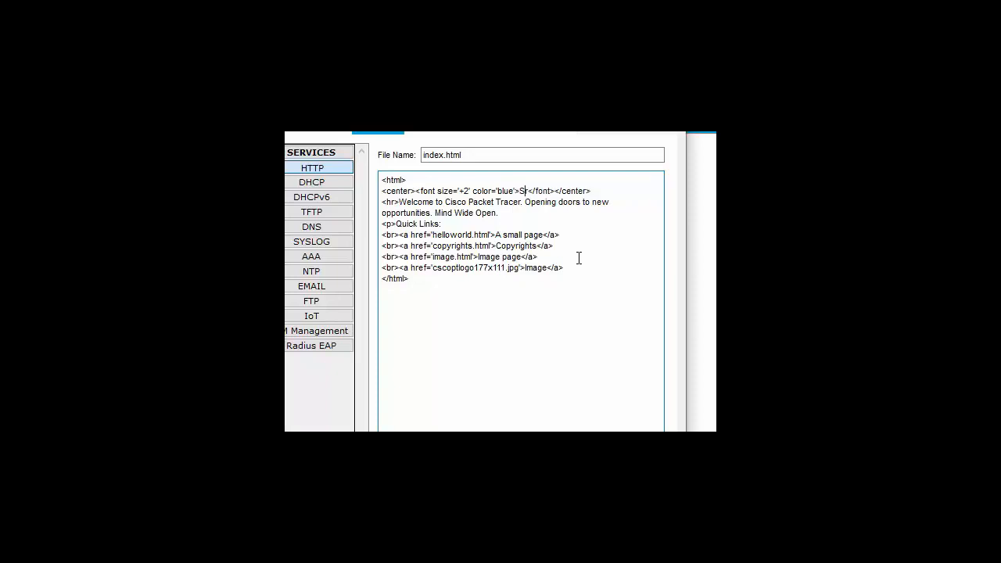
type("MK N 2")
key("Delete")
type("TEGAL")
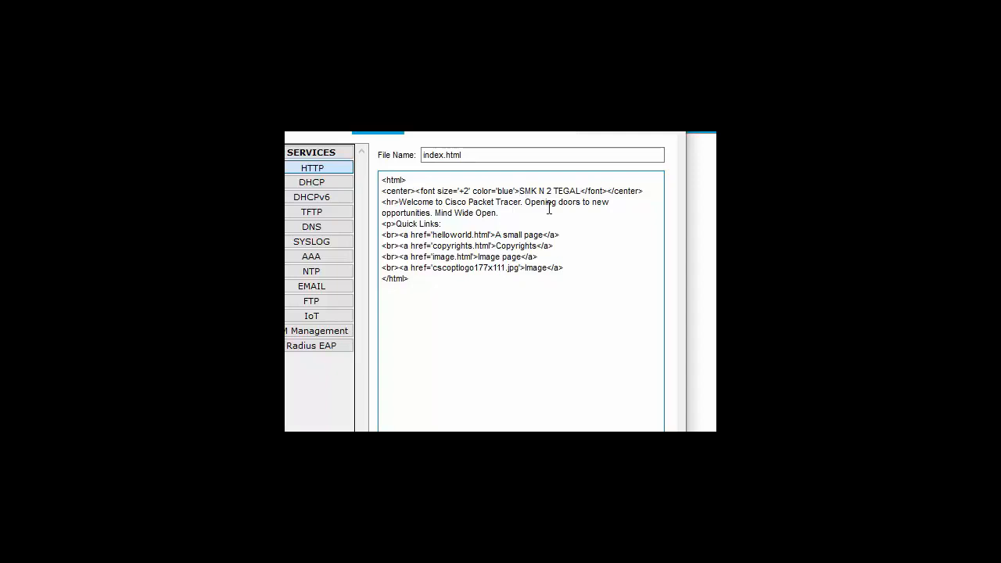
type("WEB")
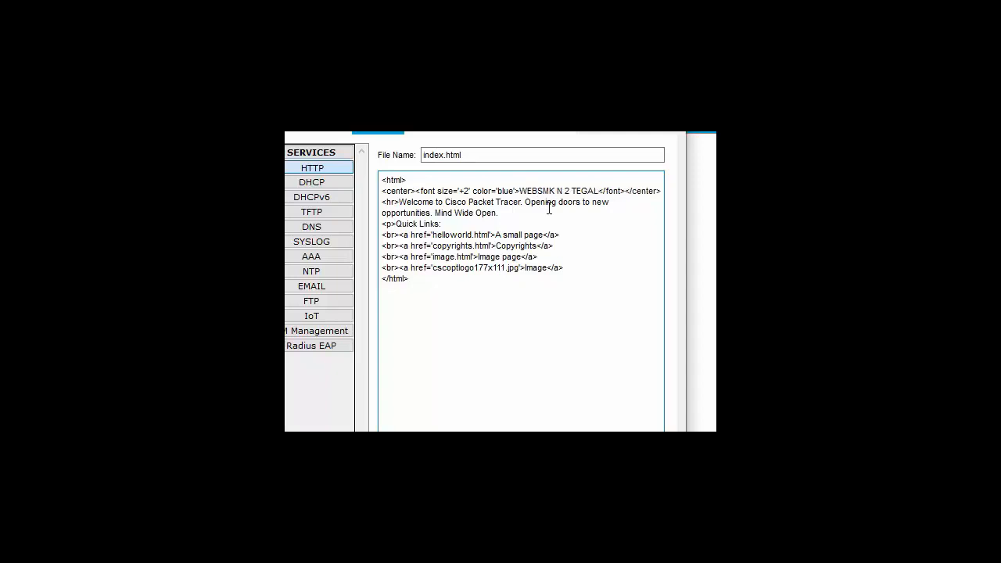
type("SI")
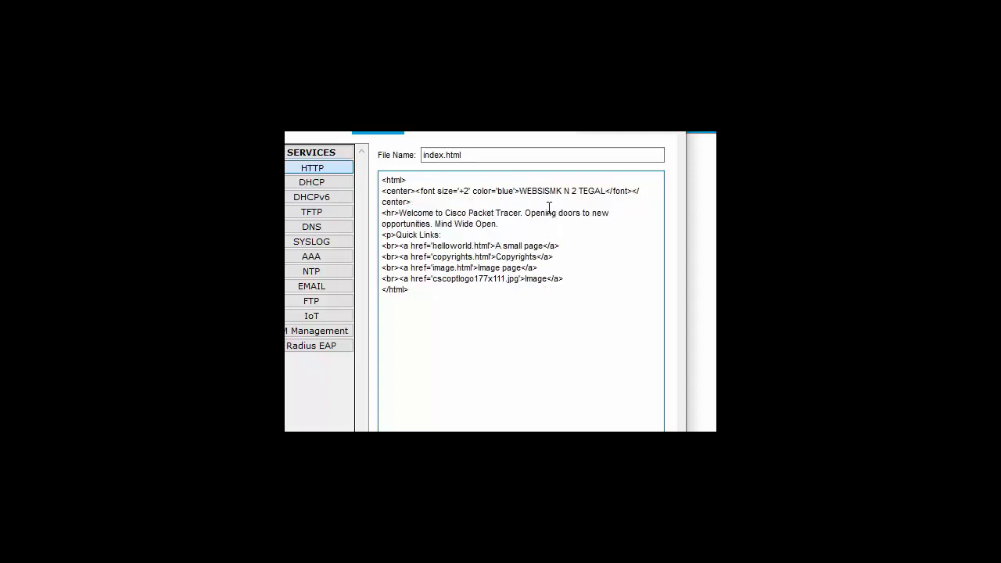
type("TE")
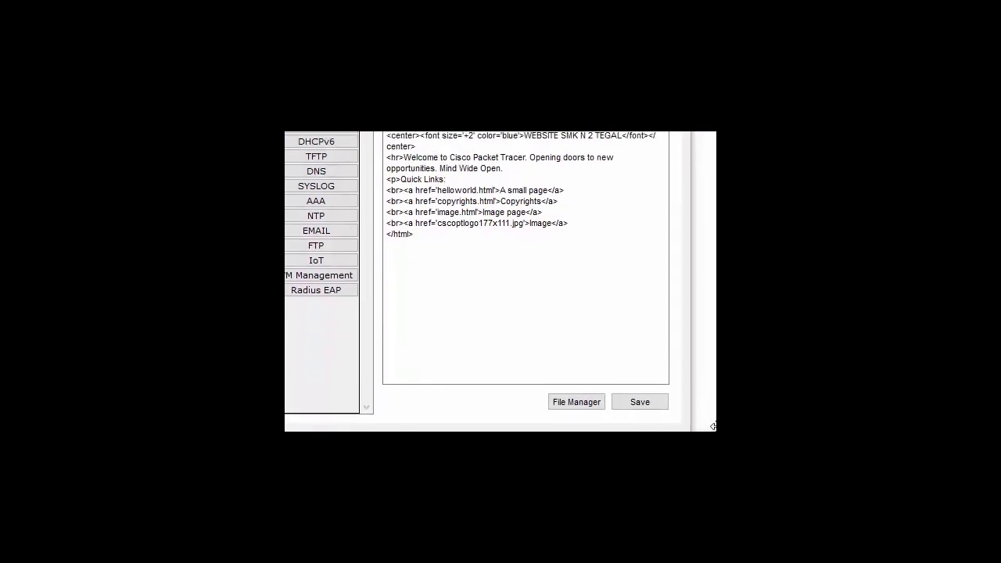
left_click(634, 396)
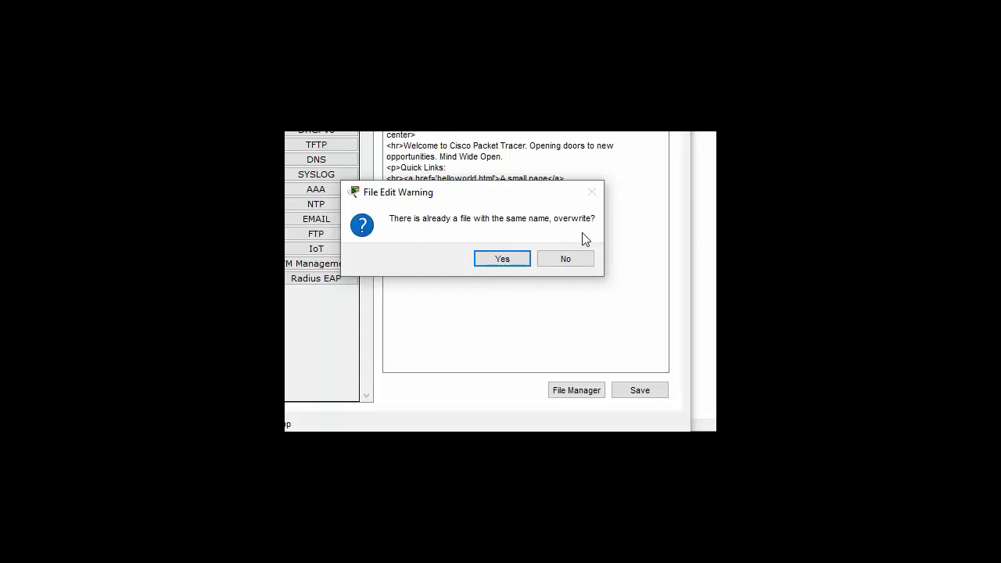
- Confirm overwriting the existing index.html and move to the FTP service
left_click(498, 261)
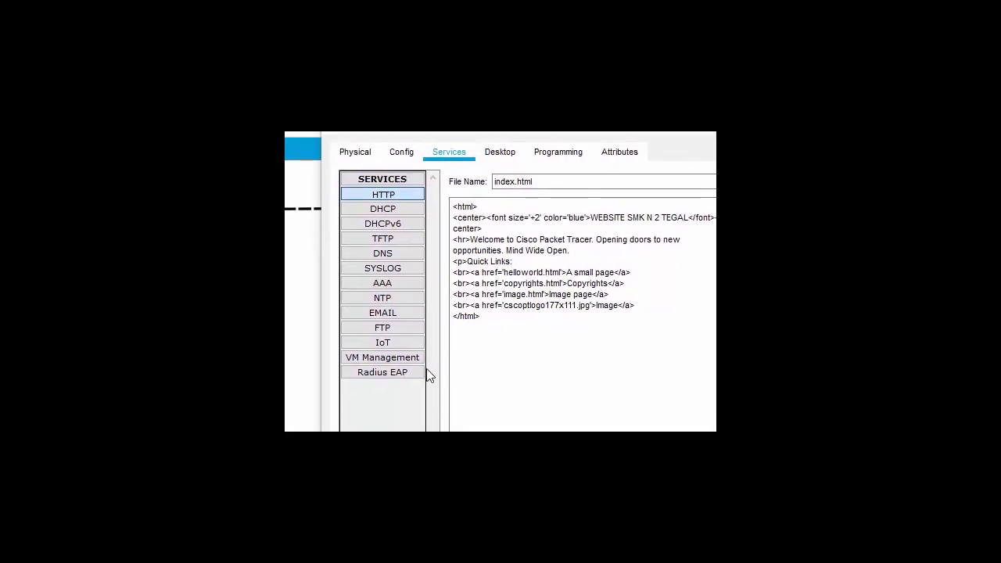
left_click(387, 328)
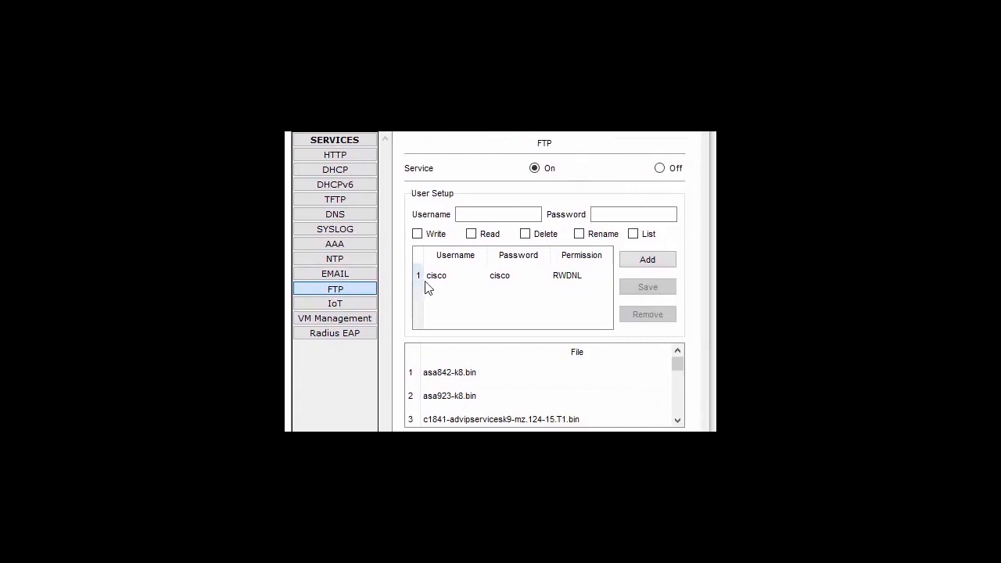
- Select the server's existing FTP user account and remove it
left_click(467, 276)
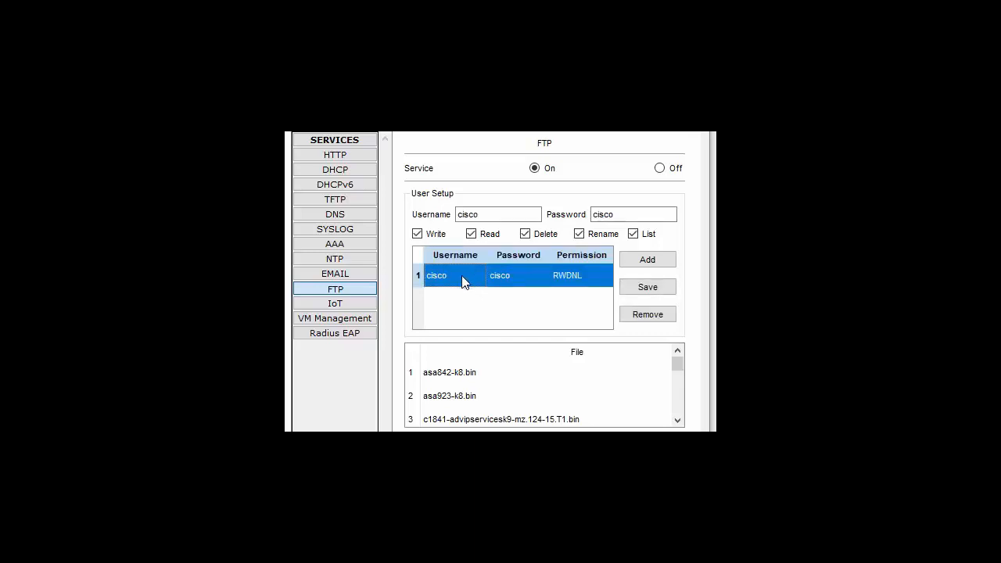
left_click(651, 317)
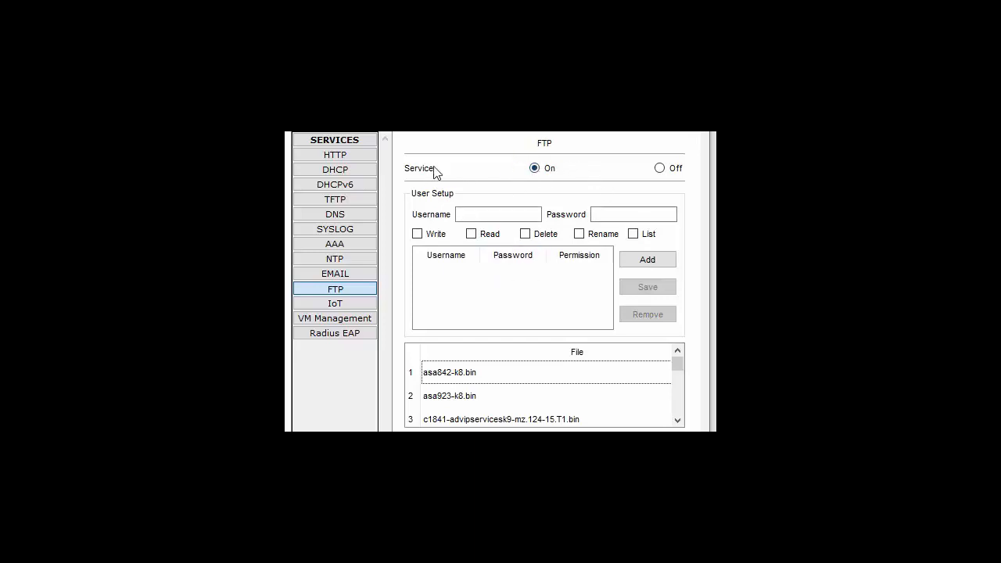
- Keep FTP on and add a user account with Write, Read, Delete, Rename and List permissions
left_click(660, 168)
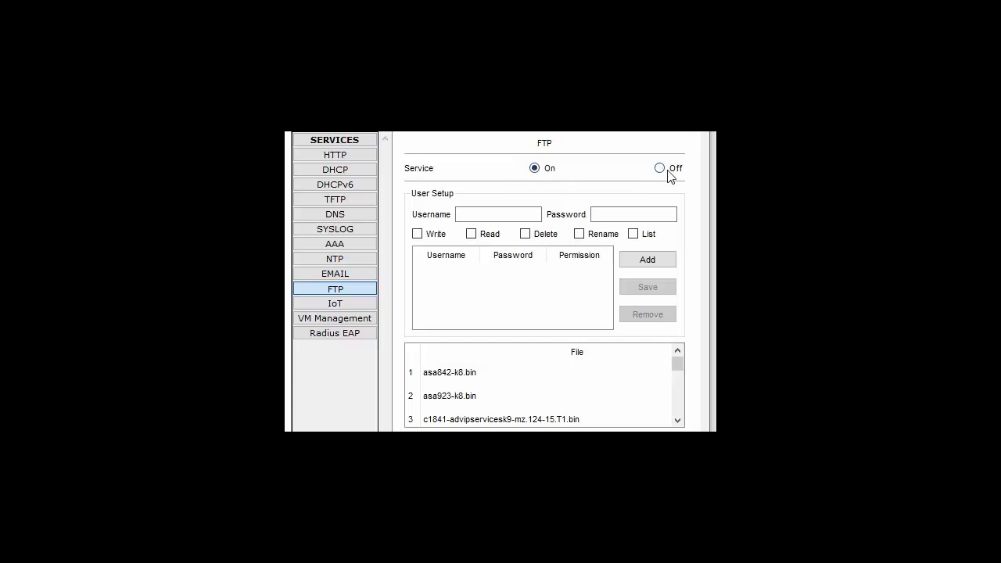
left_click(536, 170)
left_click(471, 220)
left_click(613, 215)
left_click(418, 234)
left_click(471, 236)
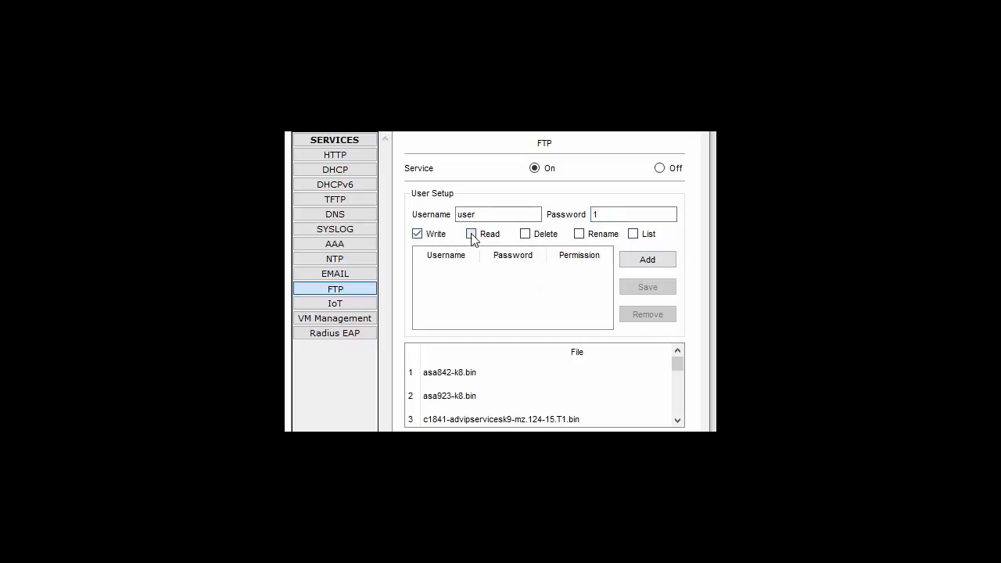
left_click(525, 234)
left_click(580, 235)
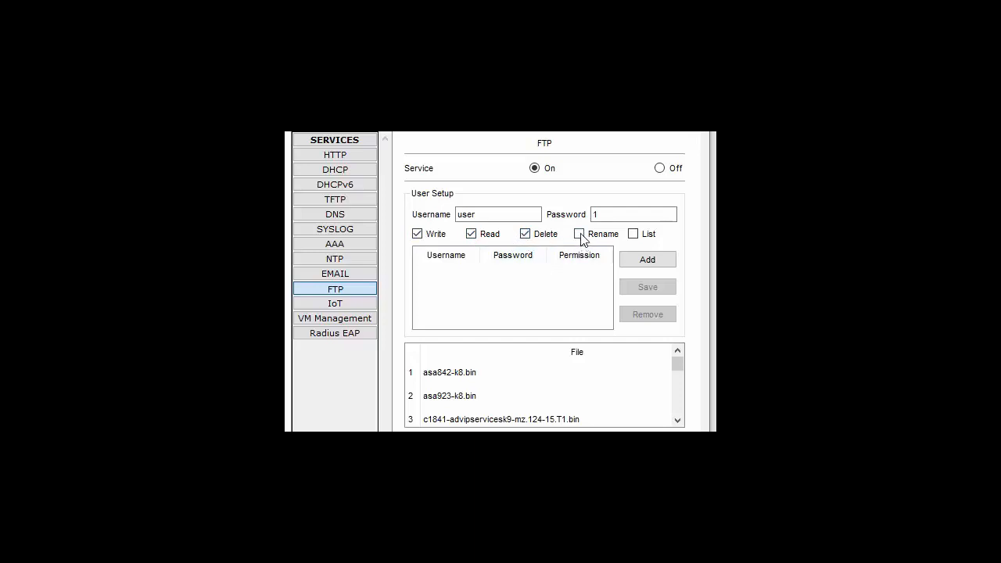
left_click(633, 235)
left_click(642, 266)
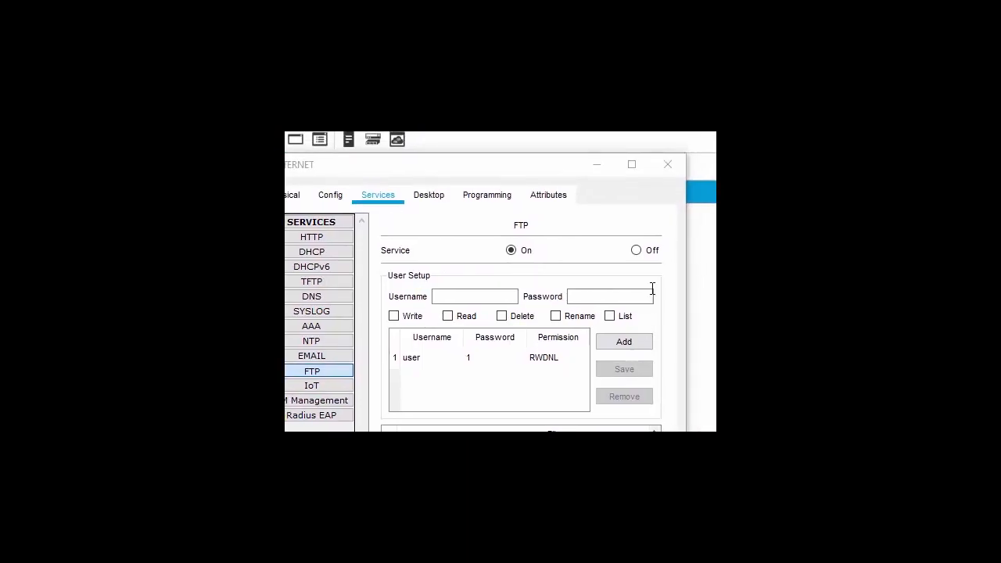
- Close the INTERNET server's configuration window to return to the topology
left_click(666, 166)
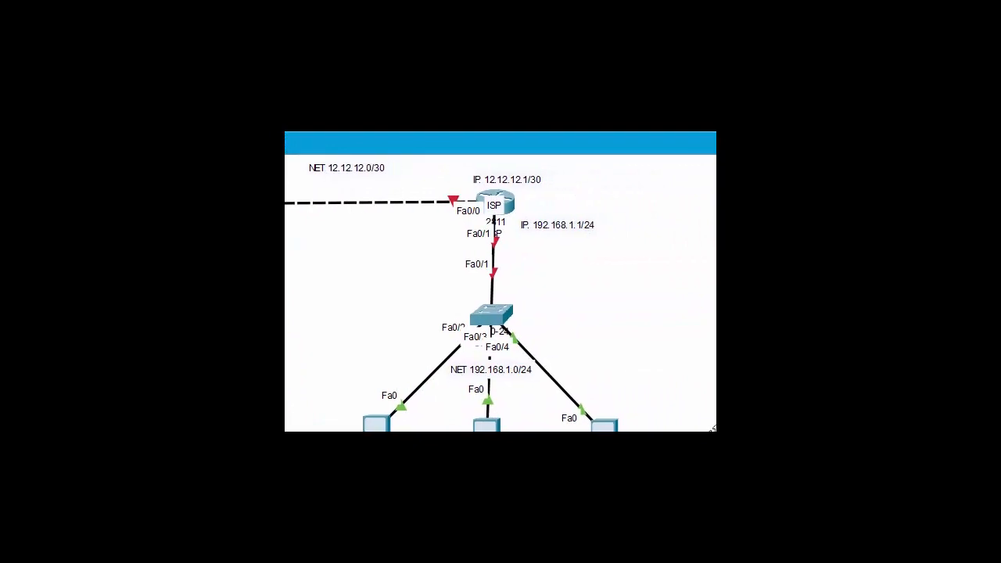
- Open the ISP router's Config settings and switch to its CLI console
left_click(509, 205)
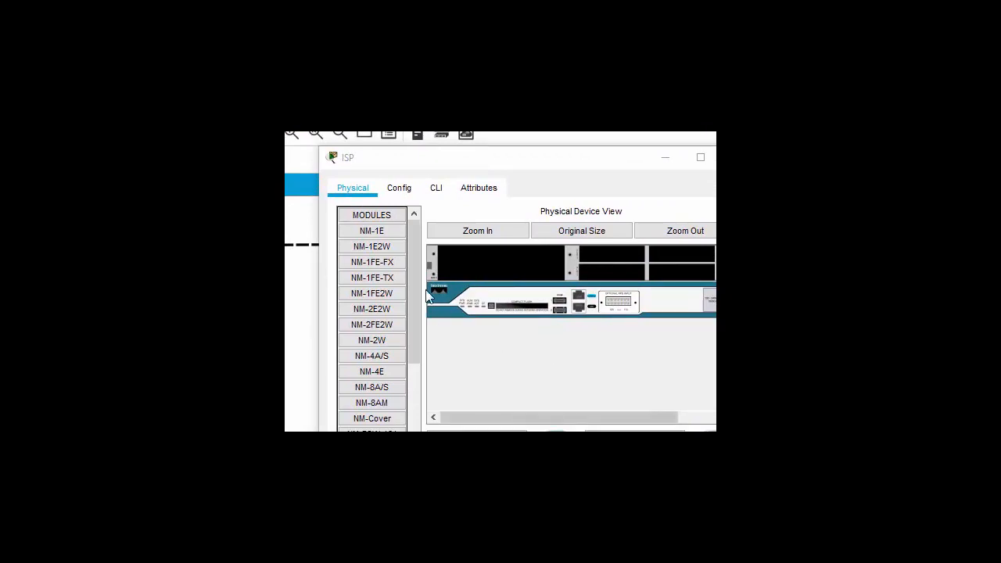
left_click(401, 188)
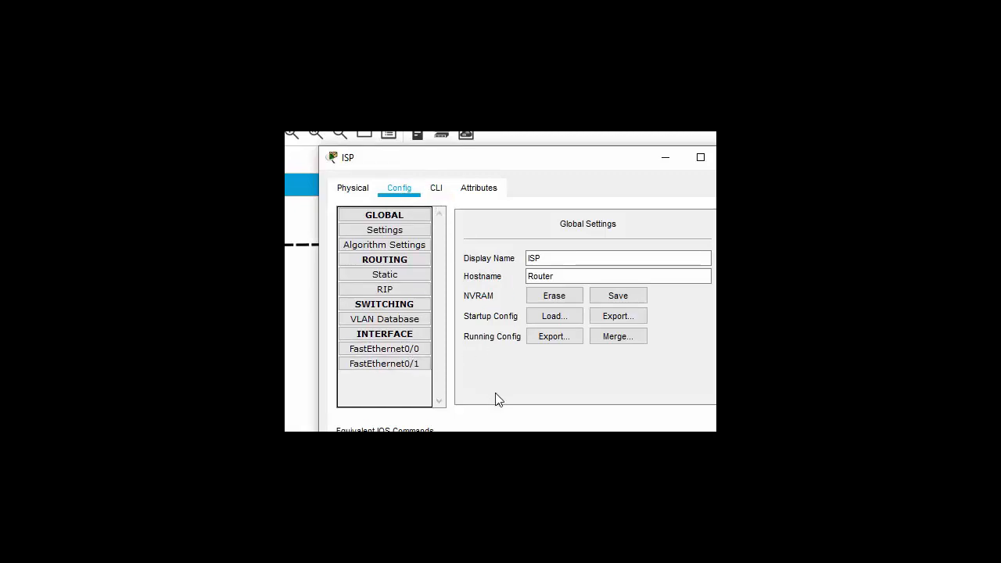
left_click(435, 191)
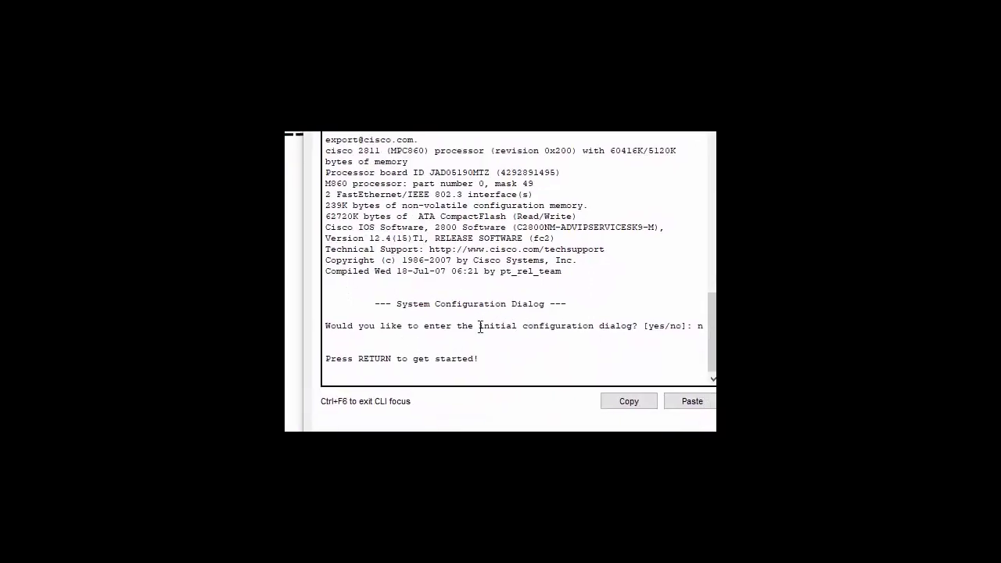
- Bring up the Router> prompt and submit the misspelled 'enabel' command
left_click(516, 342)
key("Return")
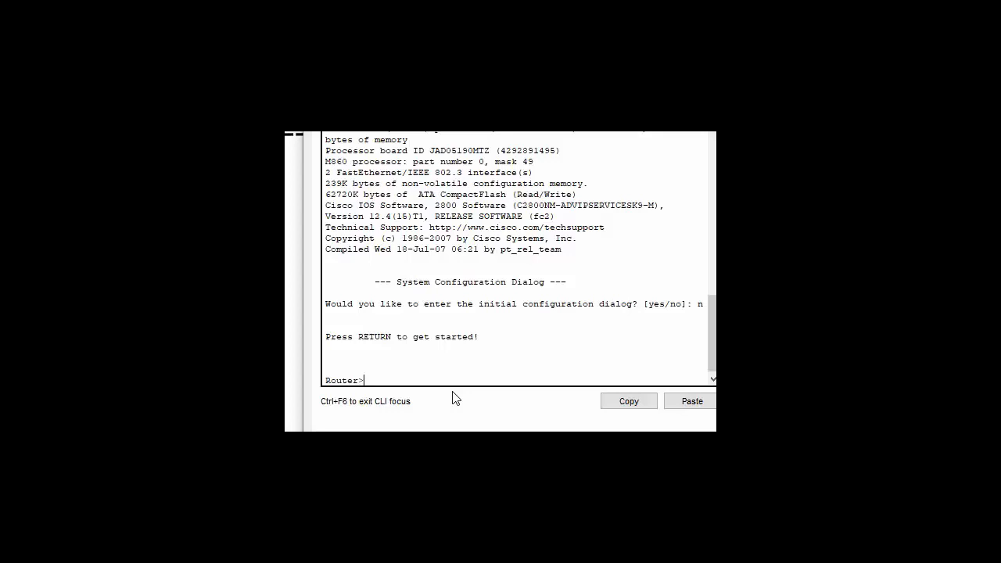
type("e")
type("n")
type("n")
key("BackSpace")
type("bel")
key("Return")
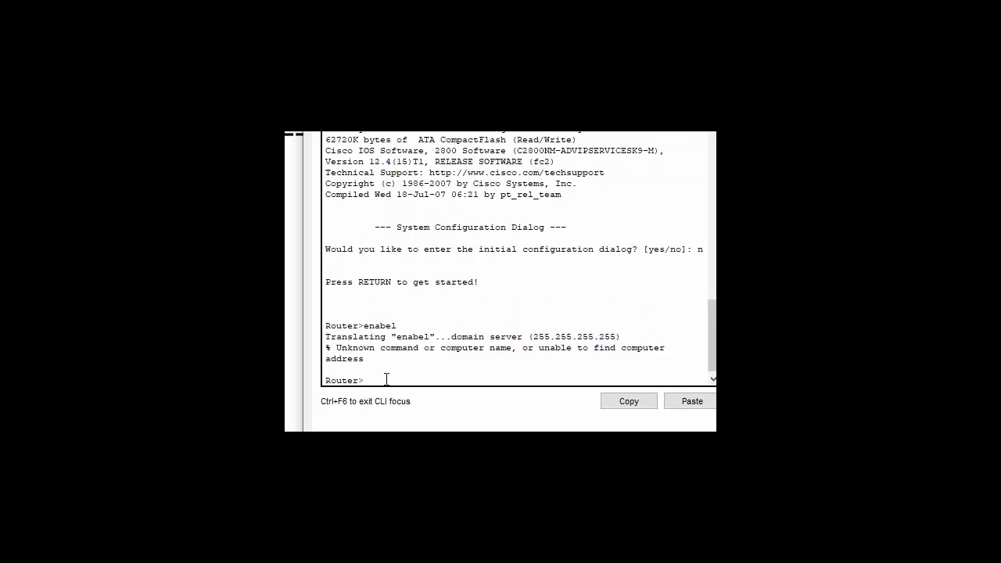
- Enter privileged mode with 'enable', then global configuration mode with 'conf'
type("en")
key("Tab")
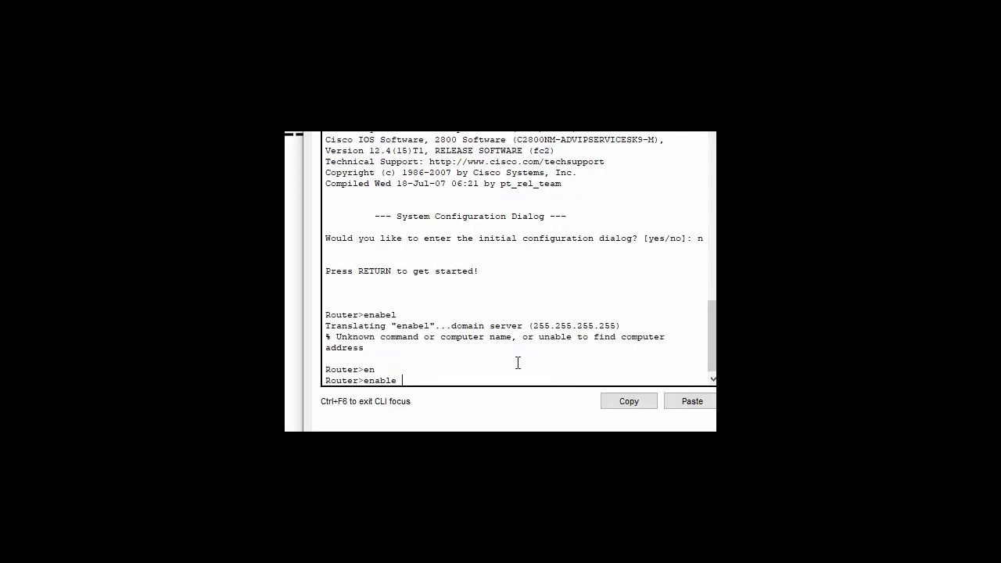
key("Return")
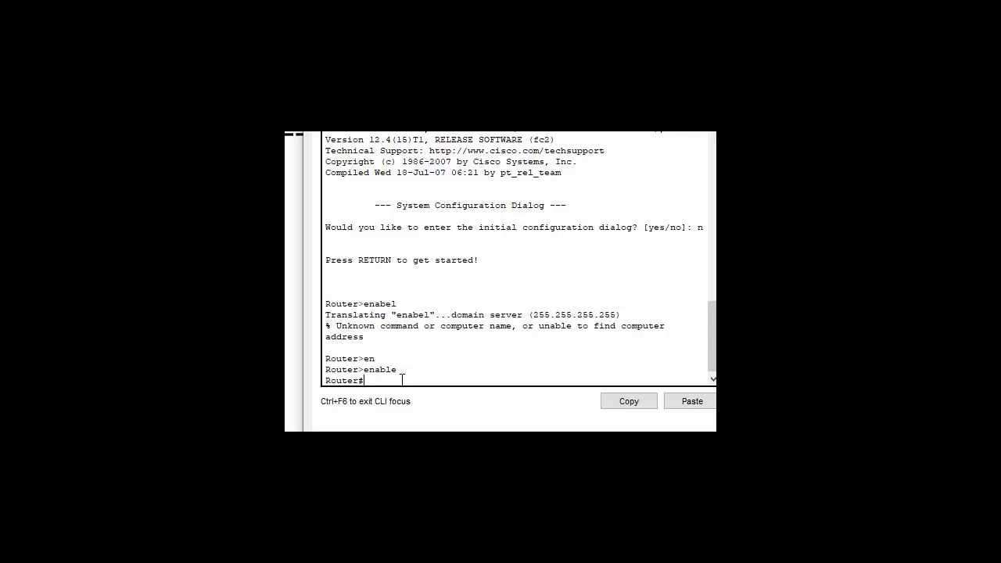
type("co")
type("nfigure t")
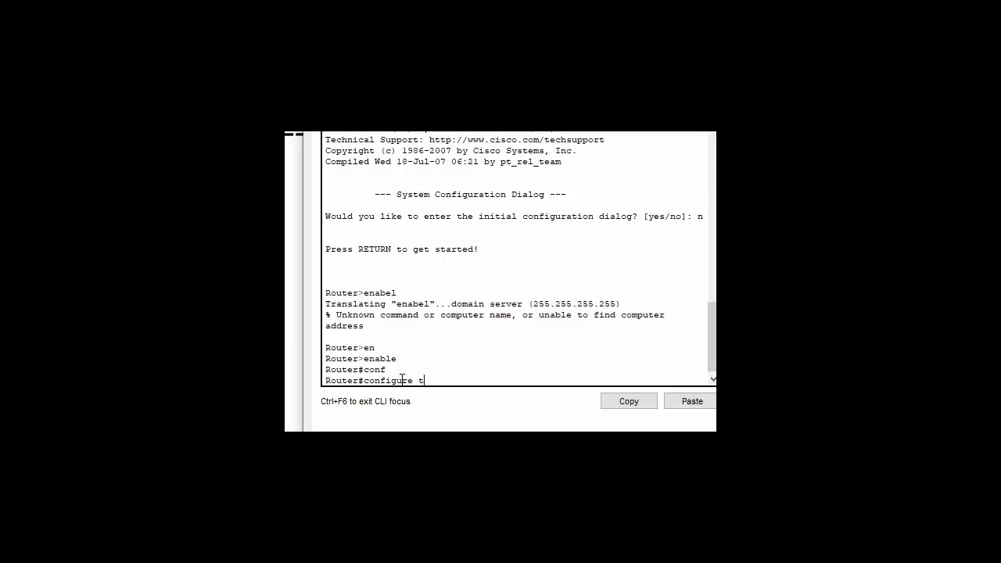
key("Return")
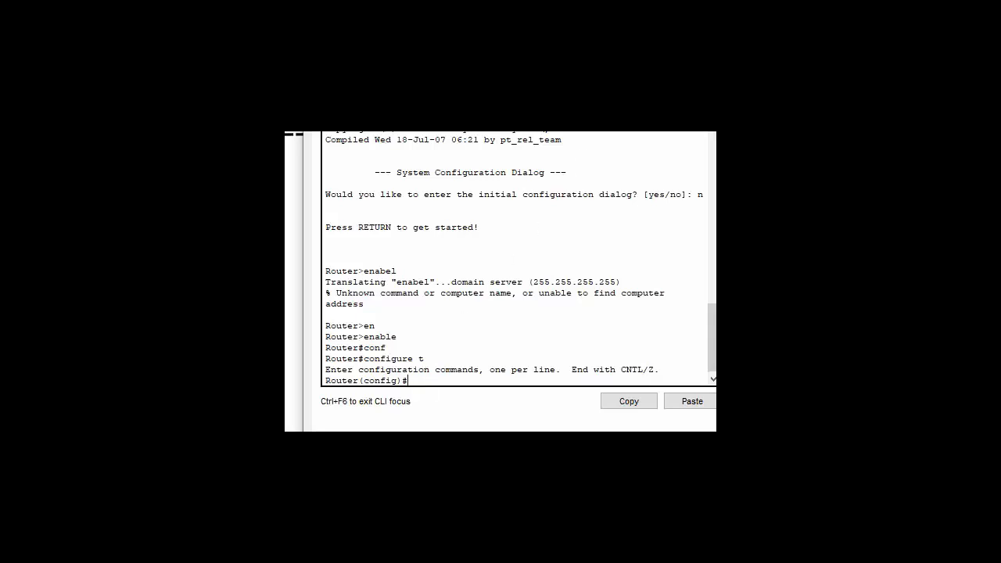
- Shift the console window right and enter the 'int f0/1' interface command
left_click_drag(469, 58, 746, 50)
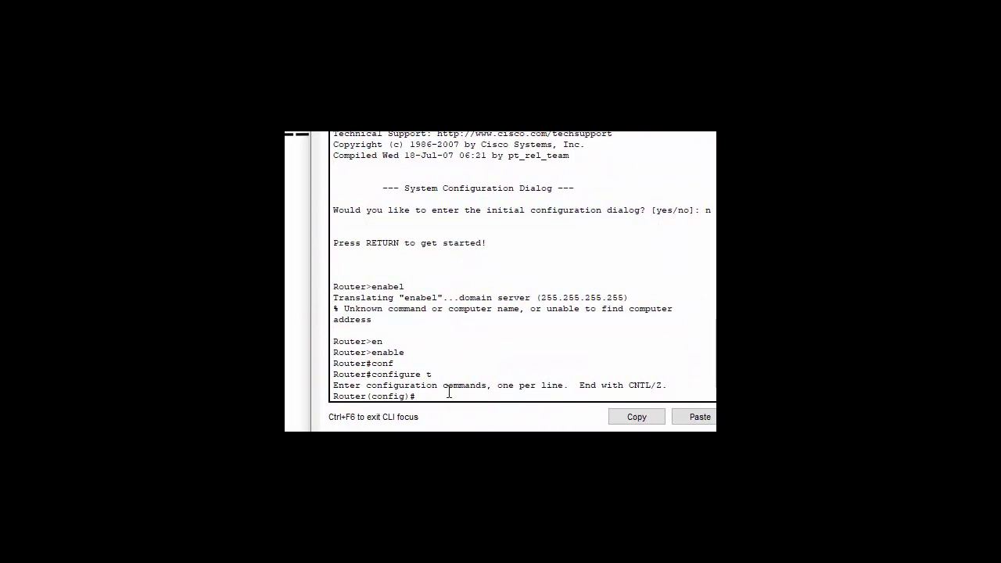
type("int")
type("f")
type("0/1")
- Select interface f0/1 and assign it 192.168.1.1 with mask 255.255.255.0
key("Return")
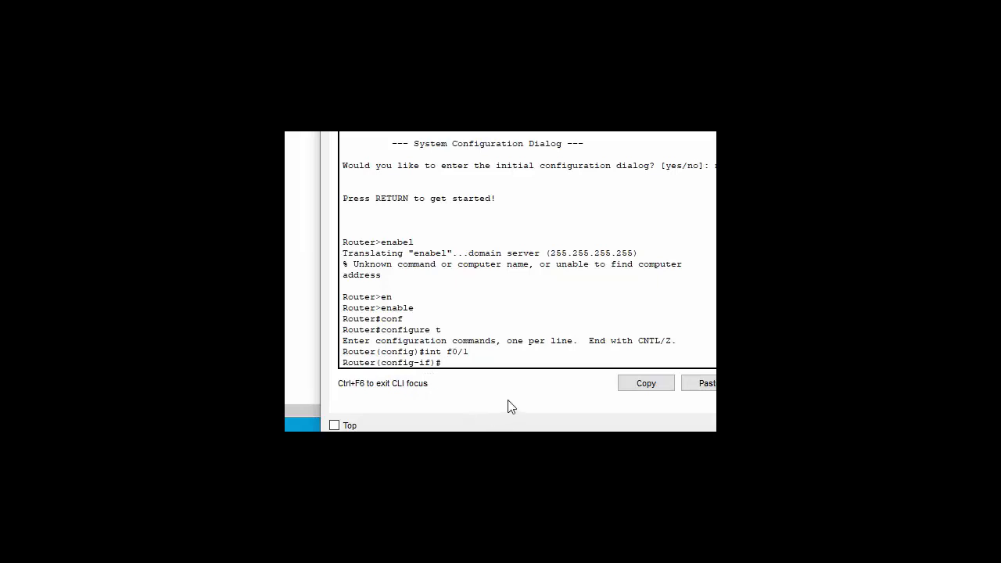
type("ip add")
key("Tab")
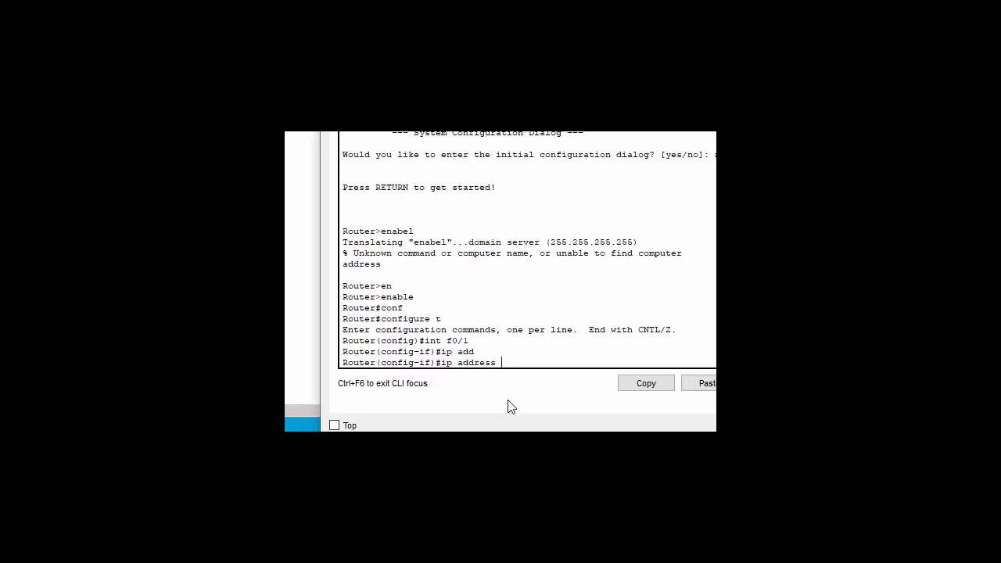
type("192.168.")
type("1.1 255.255.255.0")
key("Return")
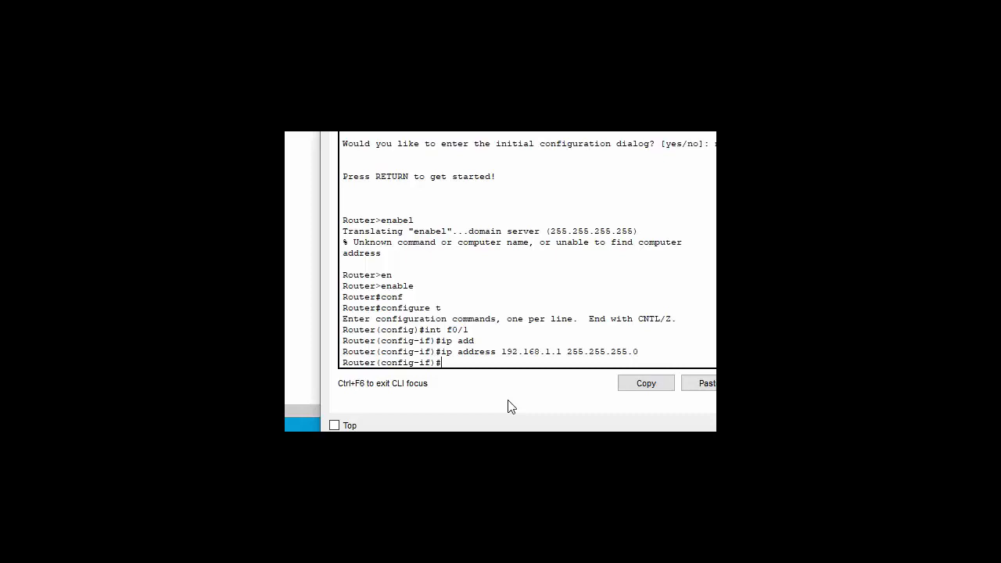
type("no")
- Run 'no shutdown' so FastEthernet0/1 and its line protocol come up
type("sh")
key("Tab")
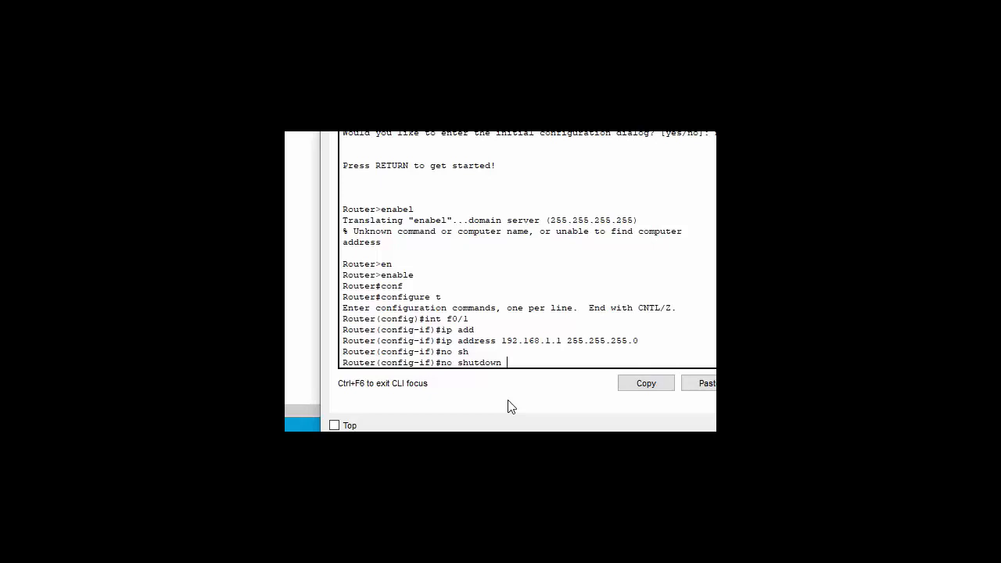
key("Return")
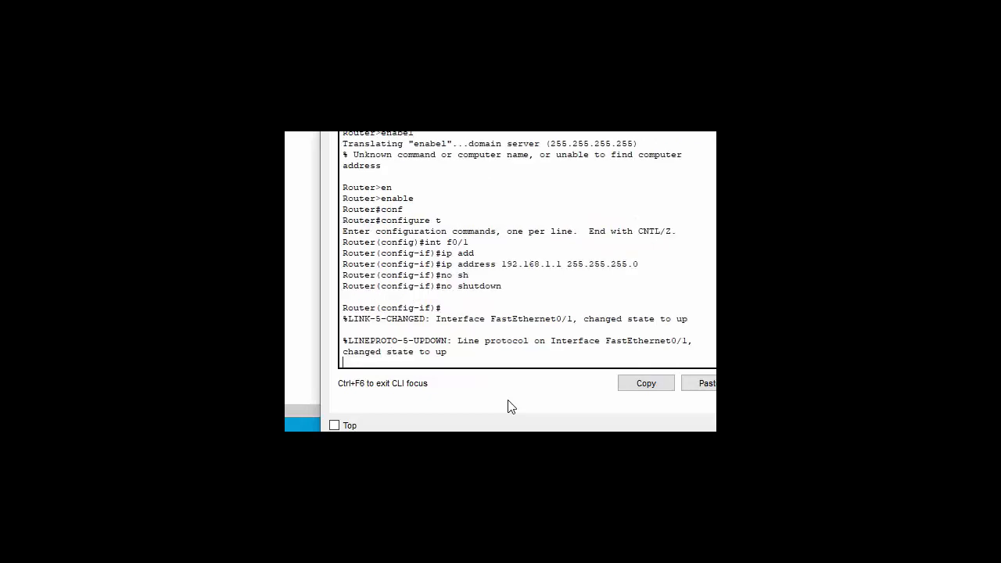
key("Return")
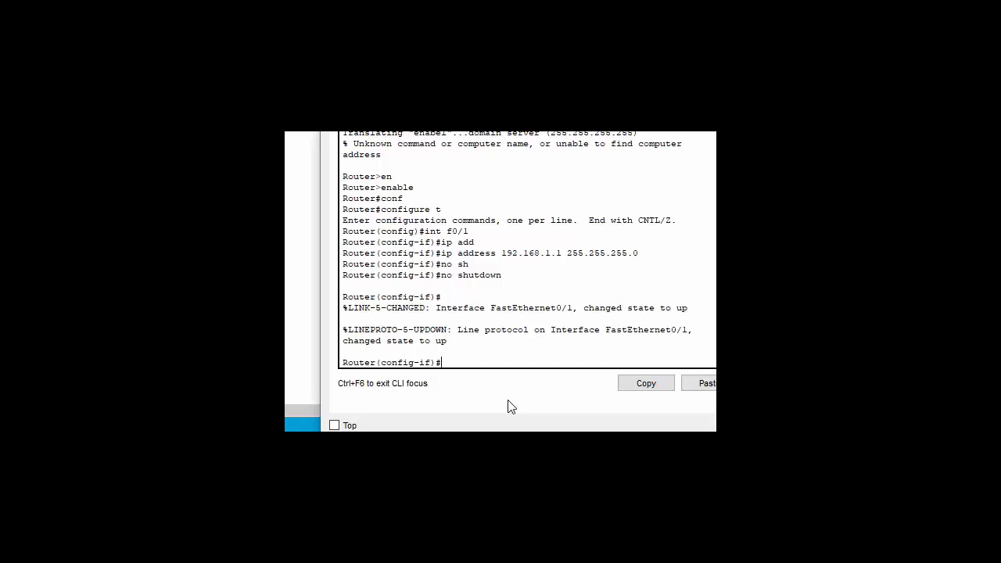
type("exi")
- Exit f0/1, select interface f0/0, and assign it 12.12.12.1 with mask 255.255.255.252
key("Tab")
key("Return")
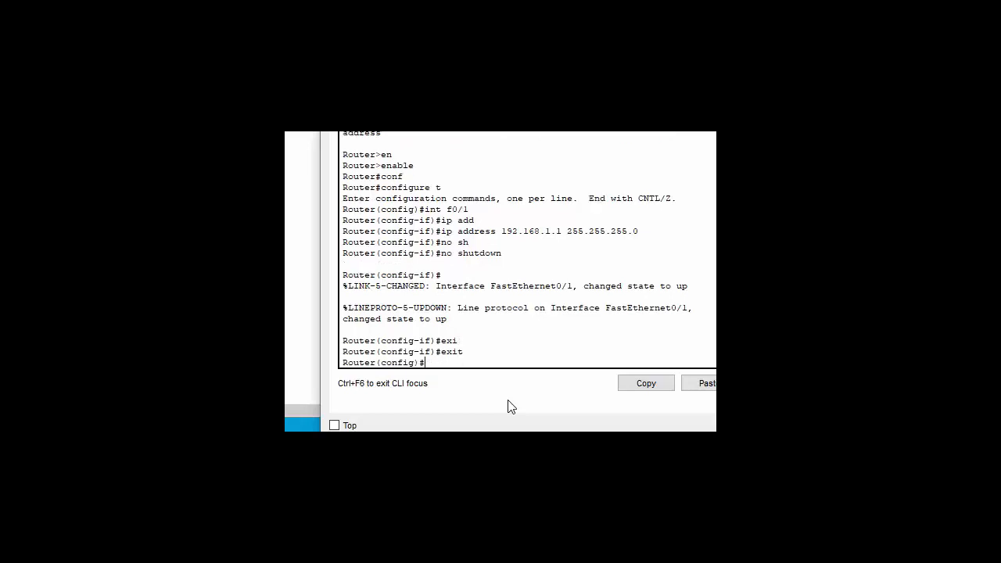
type("int f0/0")
key("Return")
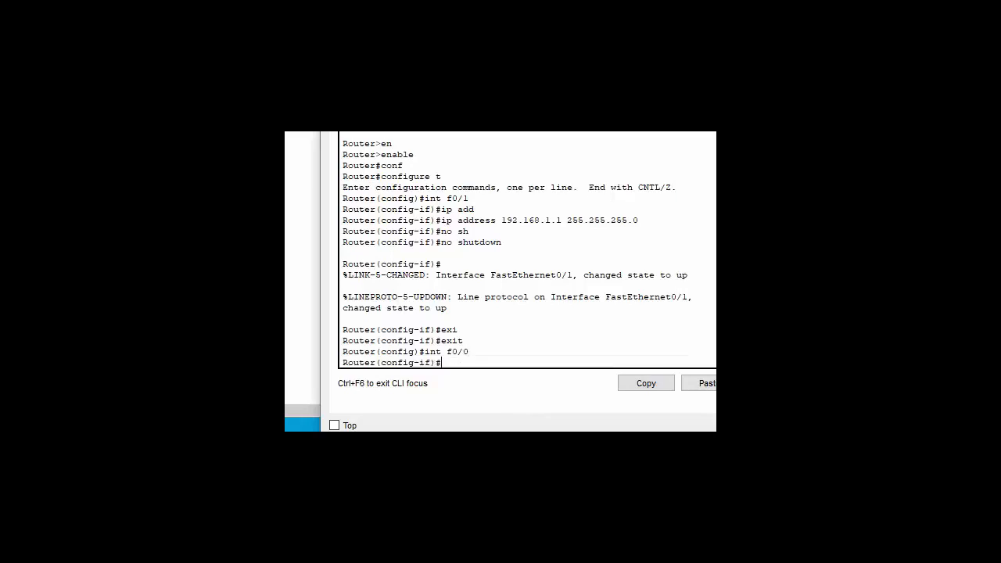
type("ip add")
key("Tab")
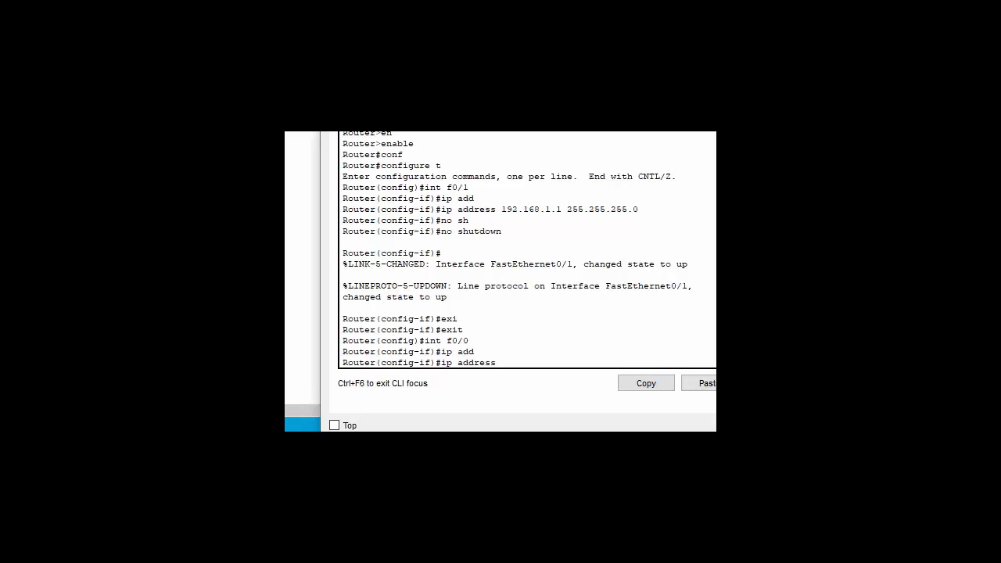
type("12.12.12")
type("1 255.255.255.")
type("252")
key("Return")
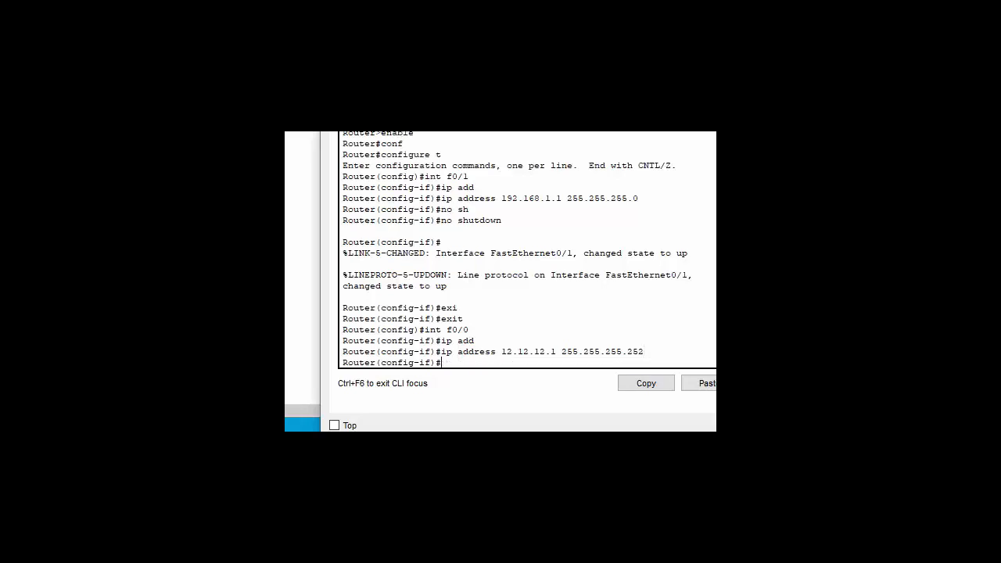
- Bring FastEthernet0/0 up with 'no shutdown' and close the router's console window
type("no sh")
key("Tab")
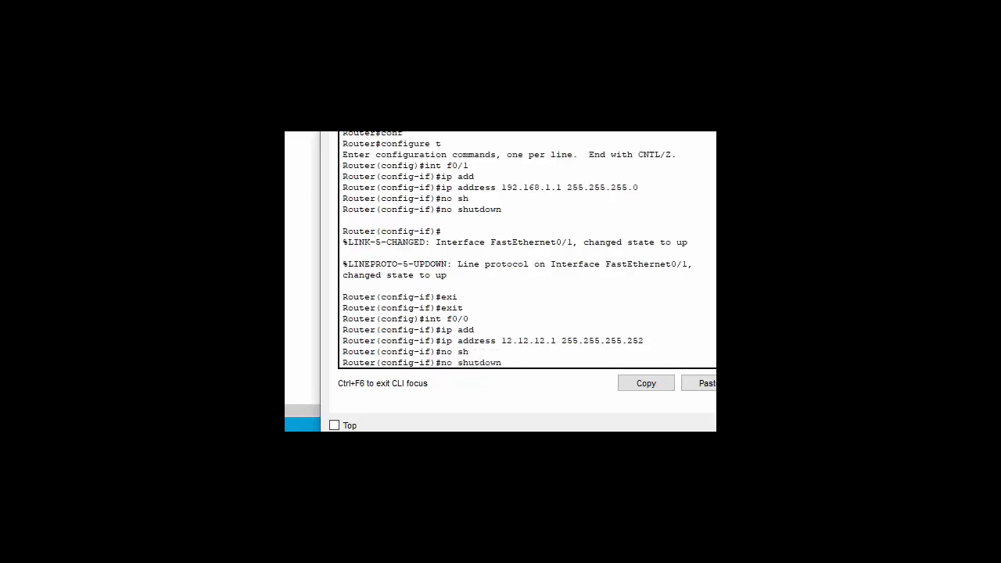
key("Return")
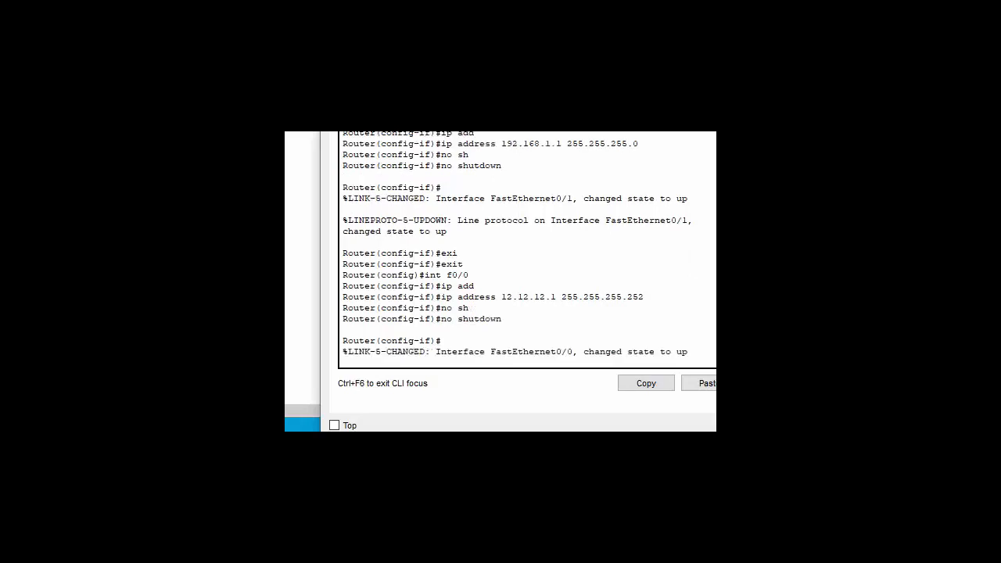
key("Return")
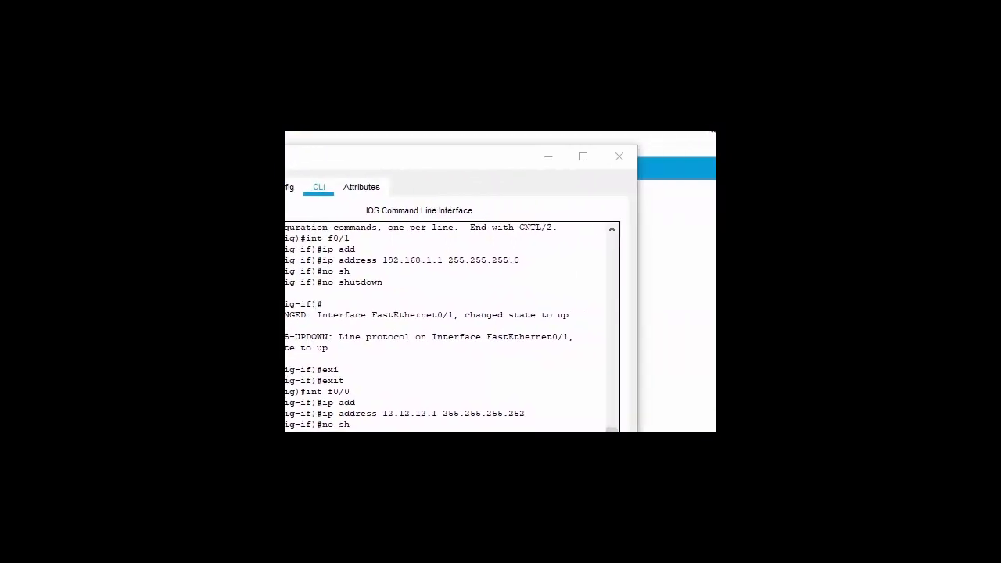
left_click(616, 160)
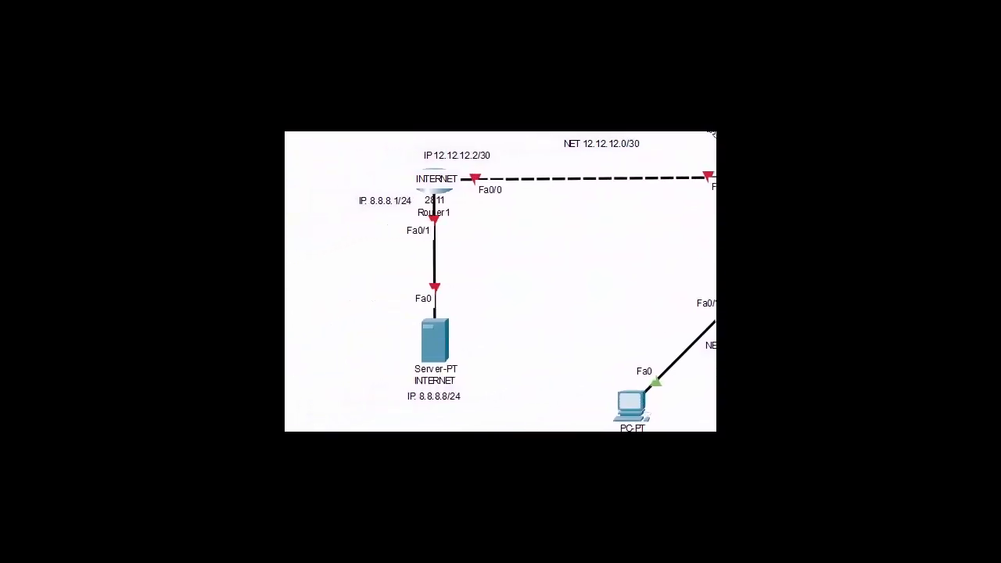
- Place the INTERNET label just below the router and open Router1's settings window
left_click(441, 188)
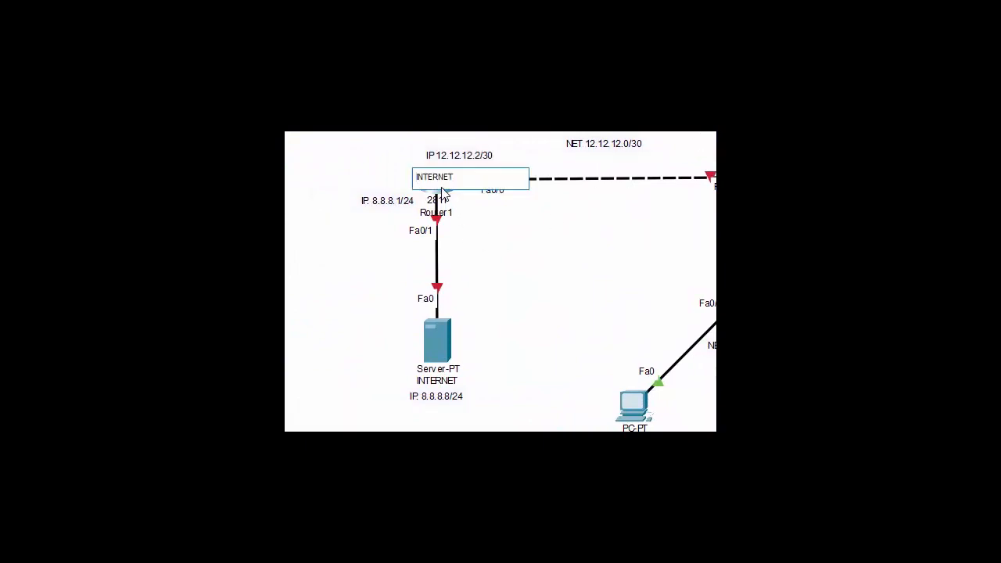
left_click(496, 212)
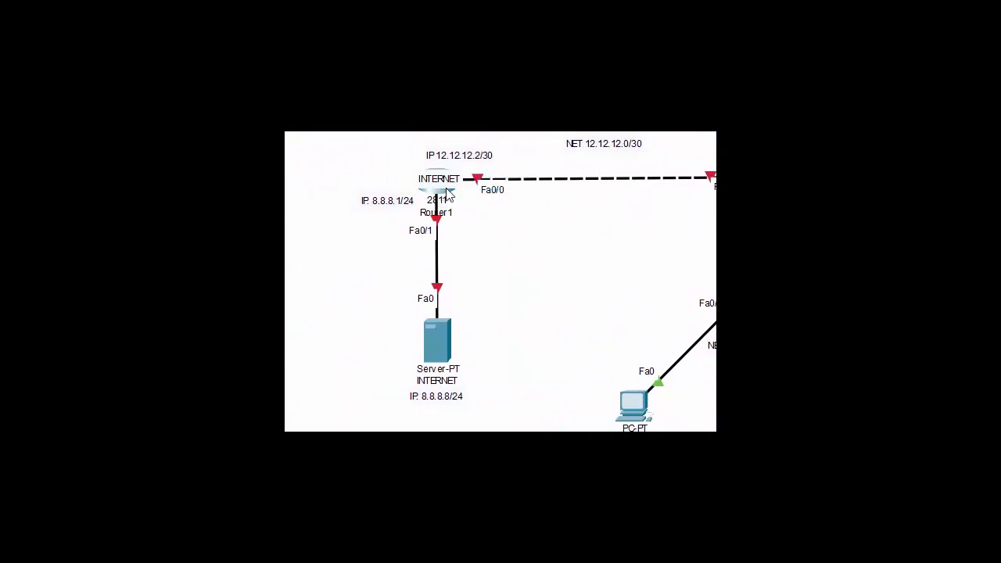
left_click(443, 187)
left_click(459, 198)
left_click_drag(438, 185, 440, 197)
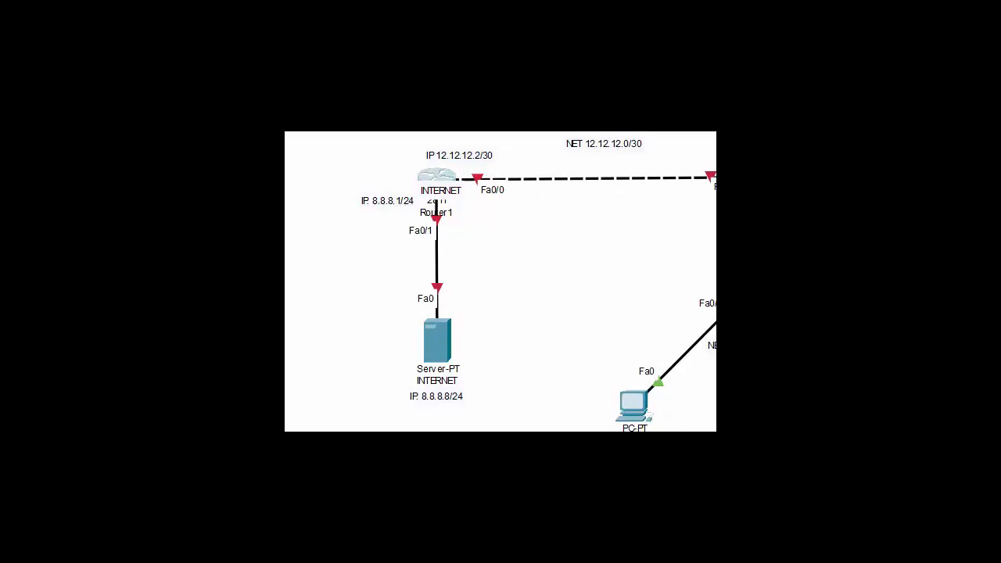
key("alt+Tab")
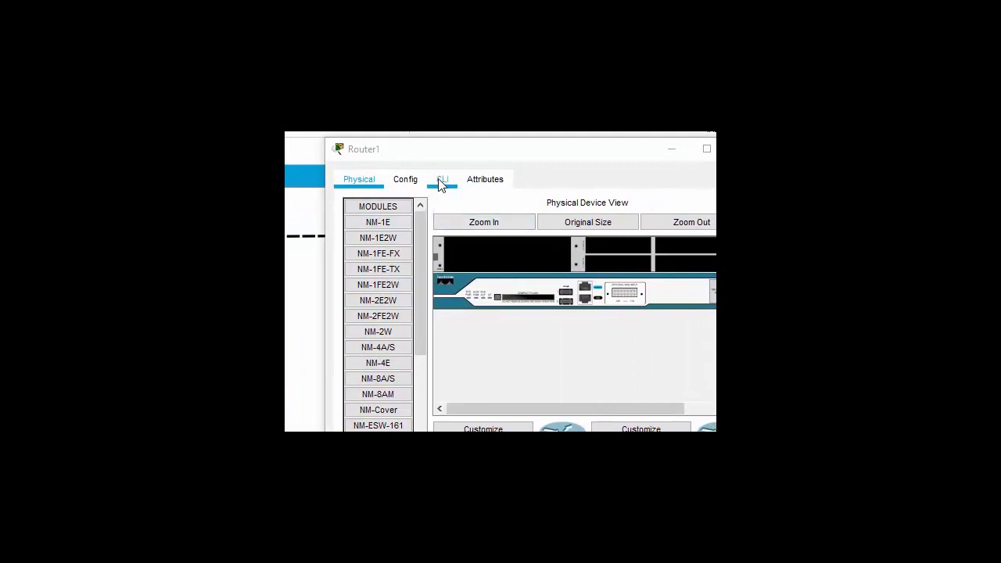
- In the router's CLI, decline the initial configuration dialog and reach the user prompt
left_click(440, 182)
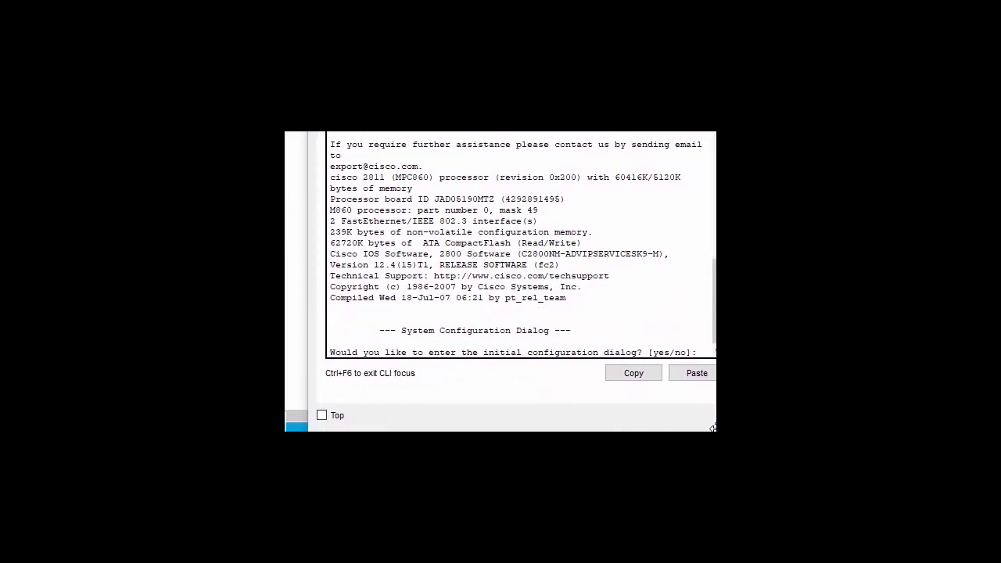
left_click(369, 320)
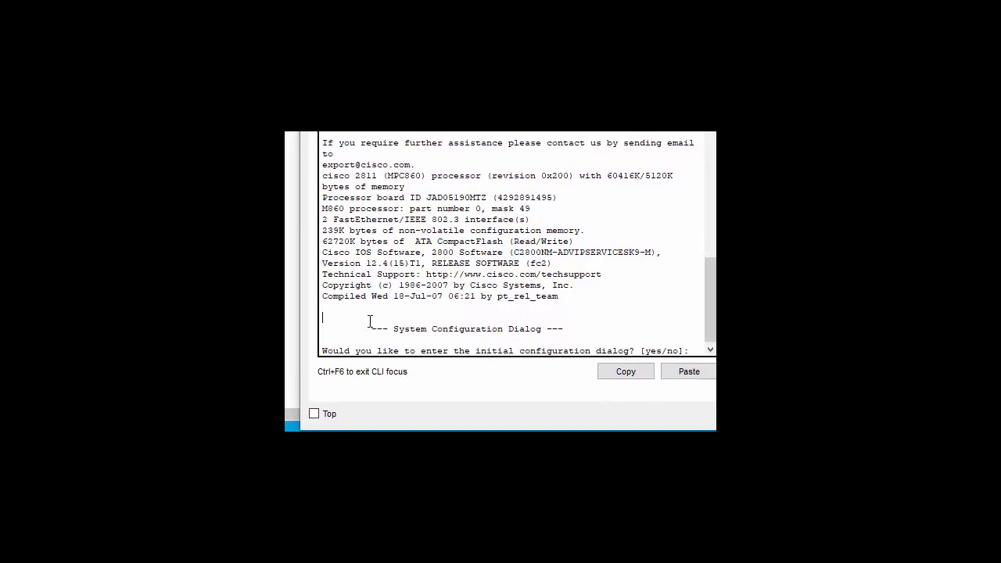
key("Return")
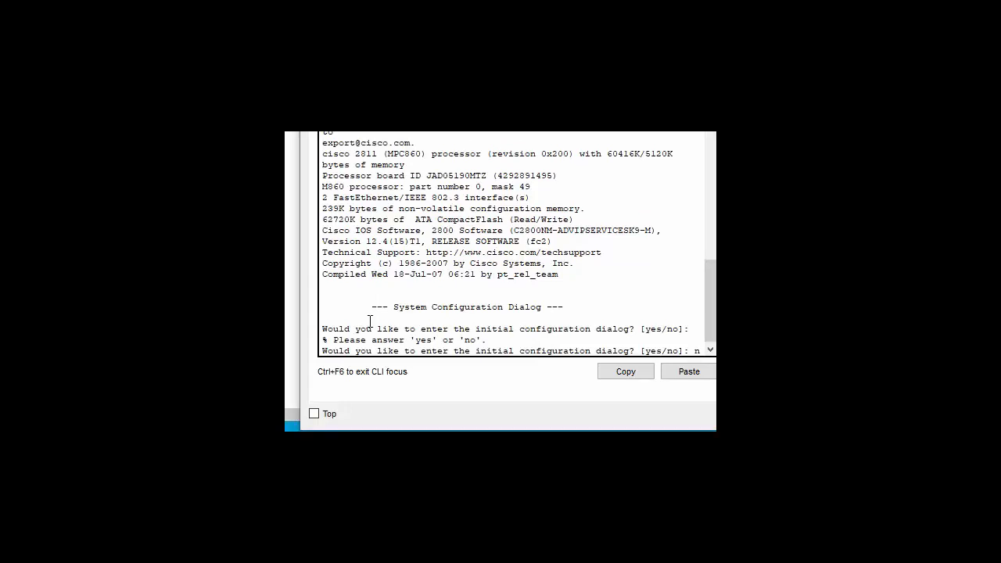
key("Return")
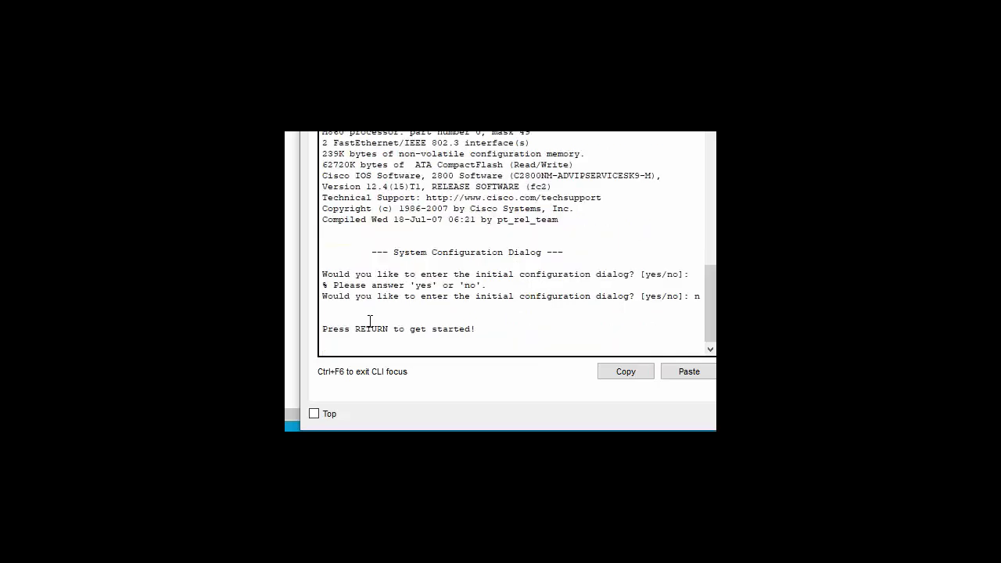
key("Return")
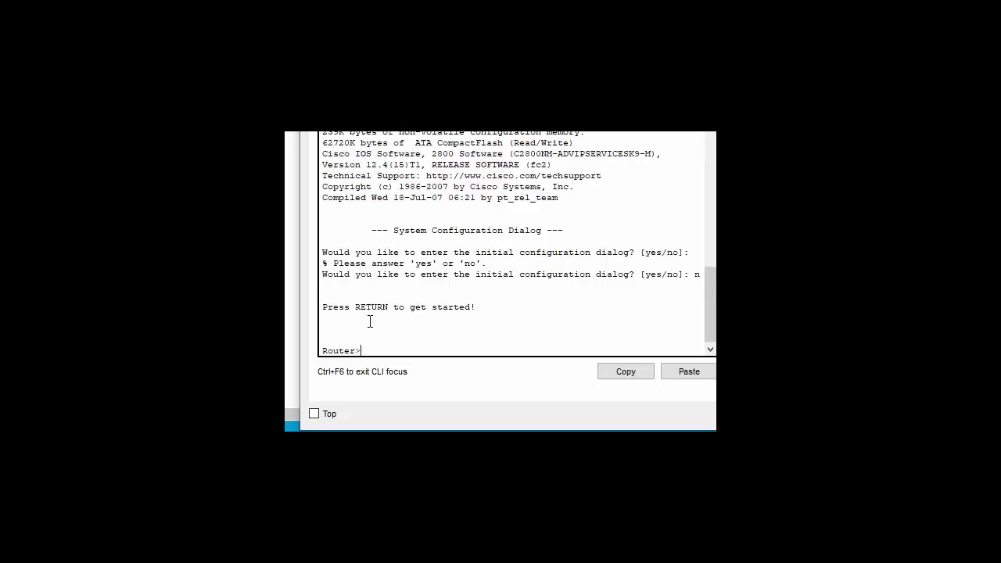
- Enter privileged mode with enable, then global config with conf t, and type int f0/1
type("en")
key("Tab")
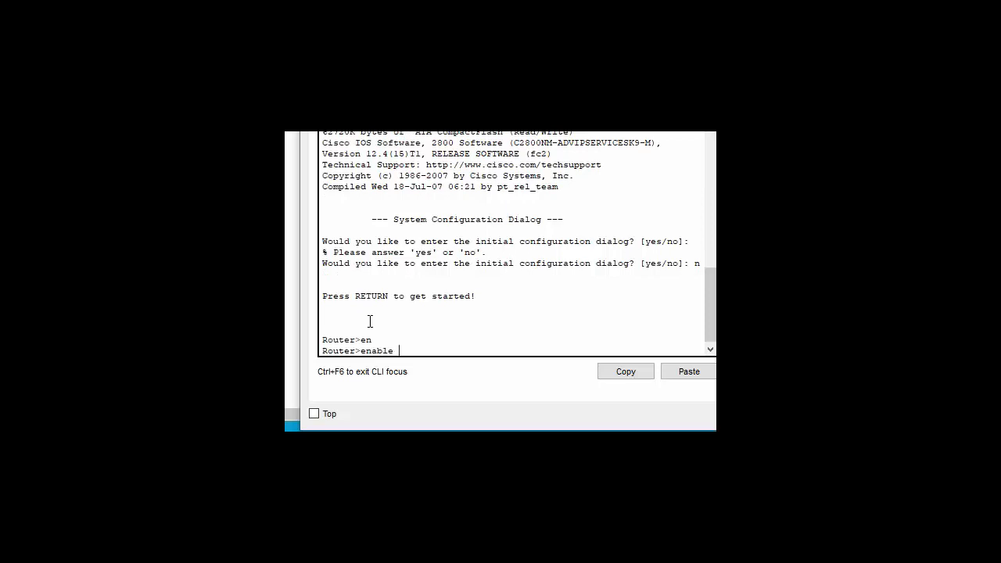
key("Return")
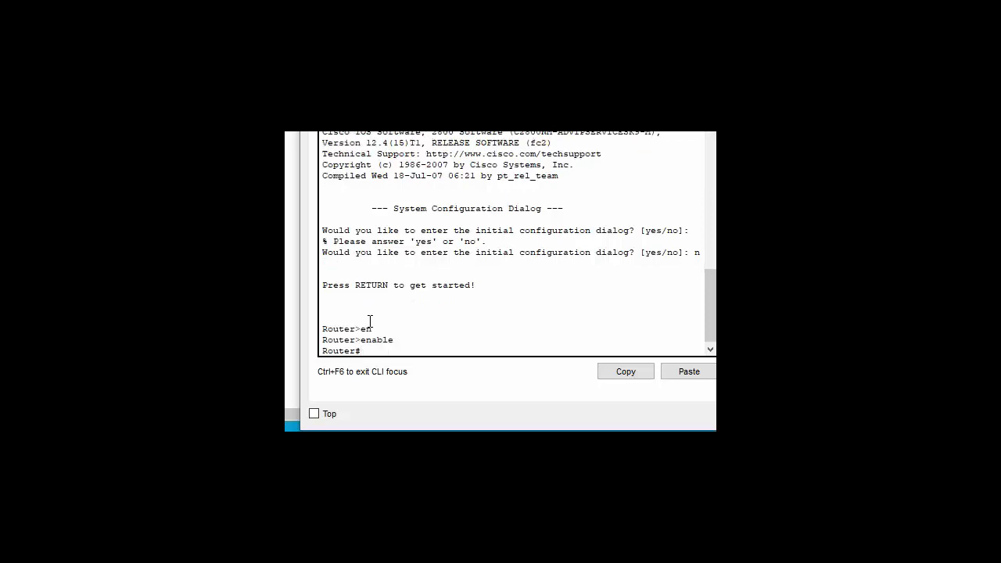
type("conf t")
key("Return")
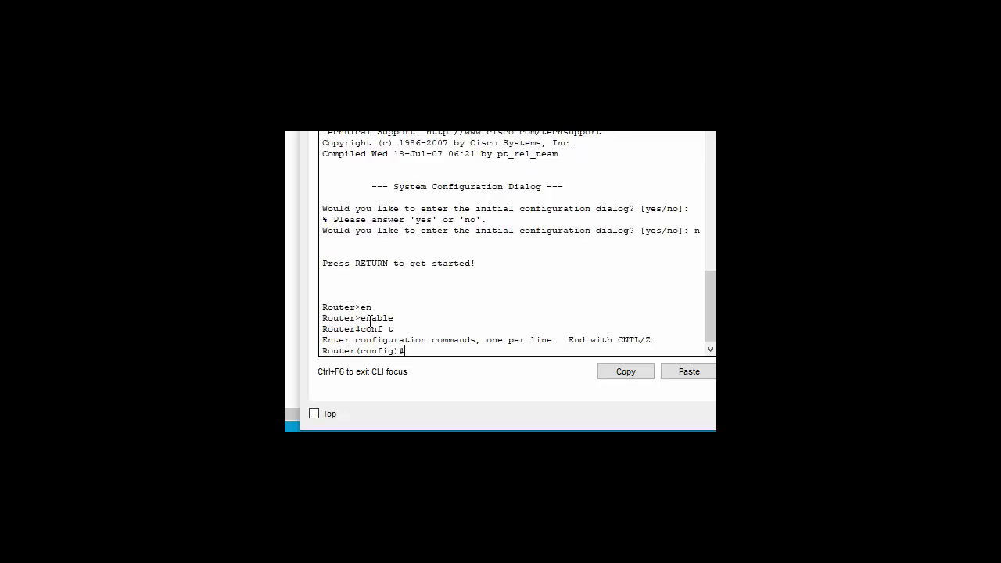
type("p")
key("BackSpace")
key("BackSpace")
type("int f0/1")
- Assign 8.8.8.1 255.255.255.0 to FastEthernet0/1 and bring it up with no shutdown
key("Return")
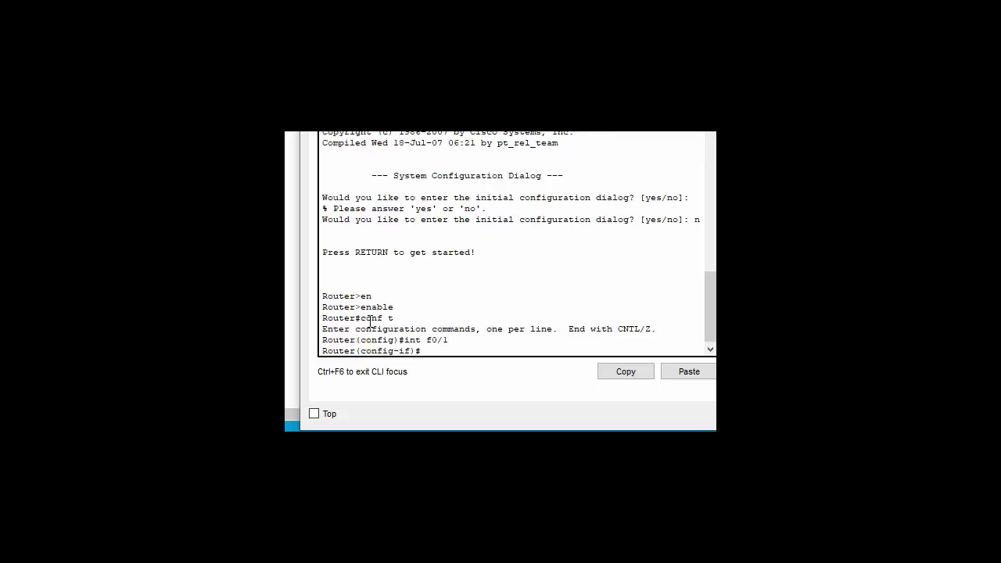
type("ip add")
key("Tab")
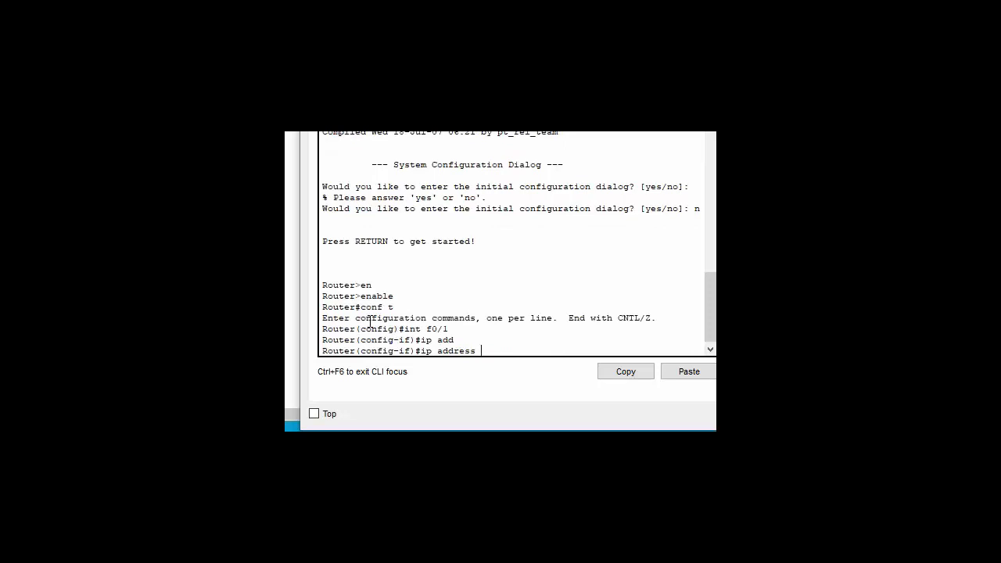
type("8.8.8.1 255.255.255.0")
key("Return")
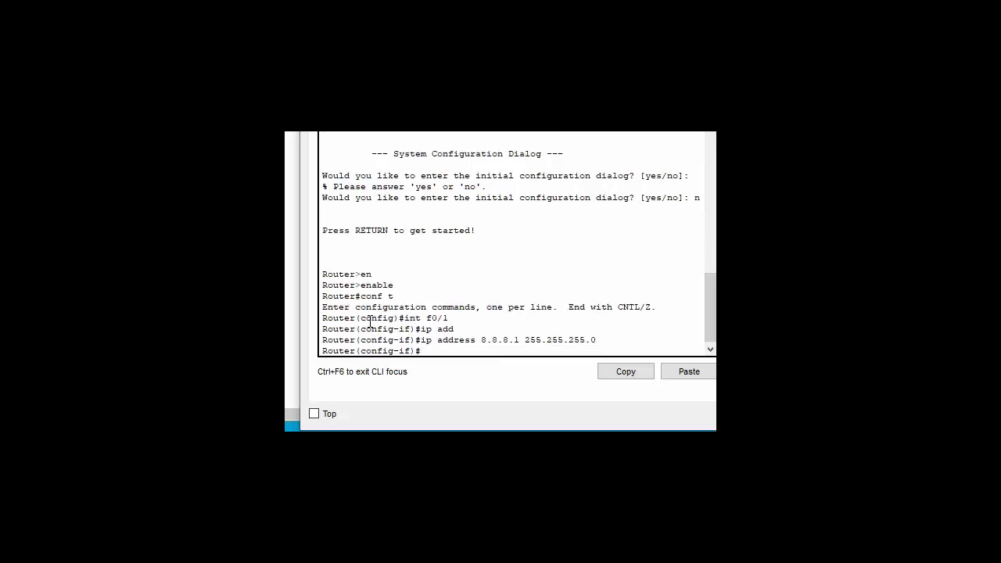
type("no sh")
key("Tab")
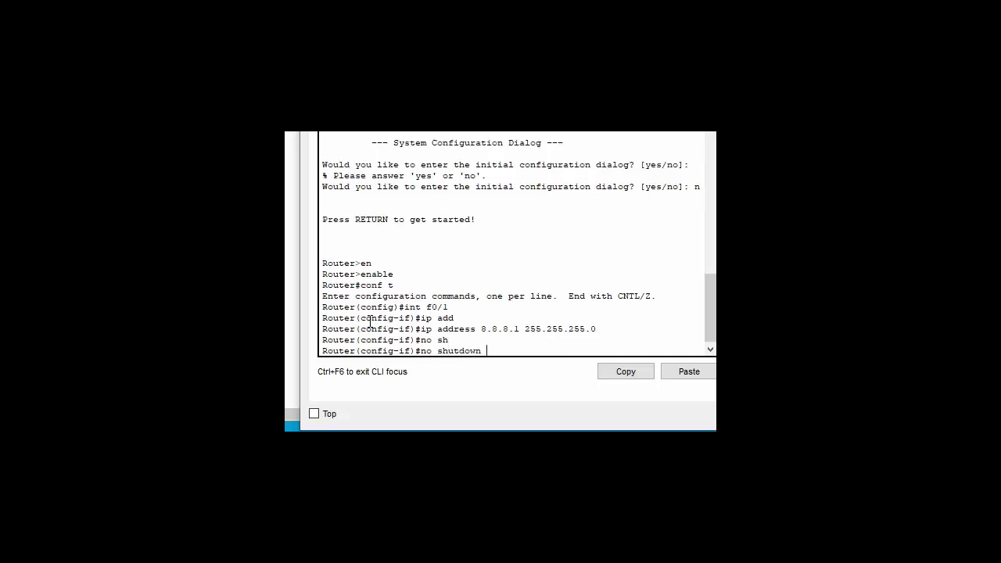
key("Return")
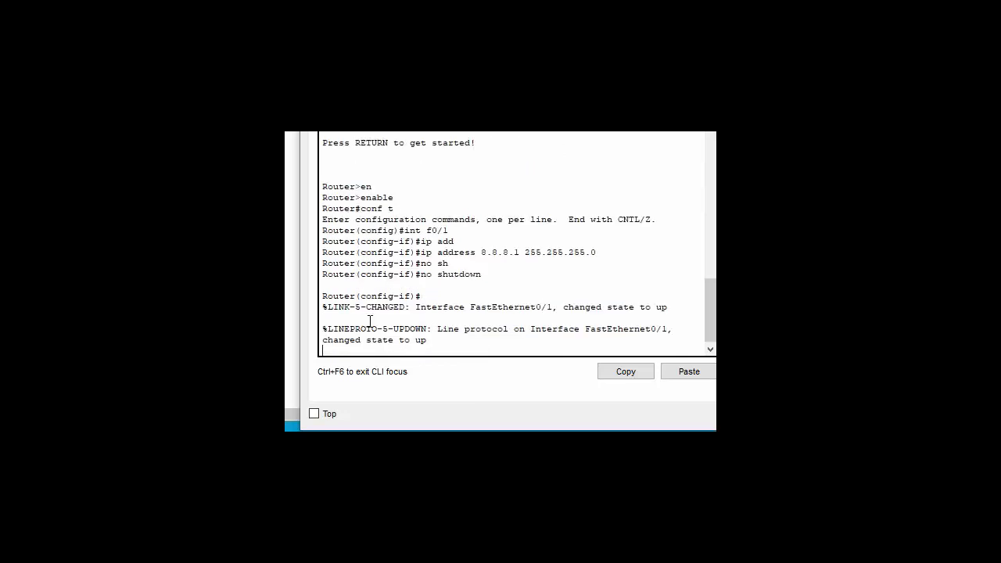
key("Return")
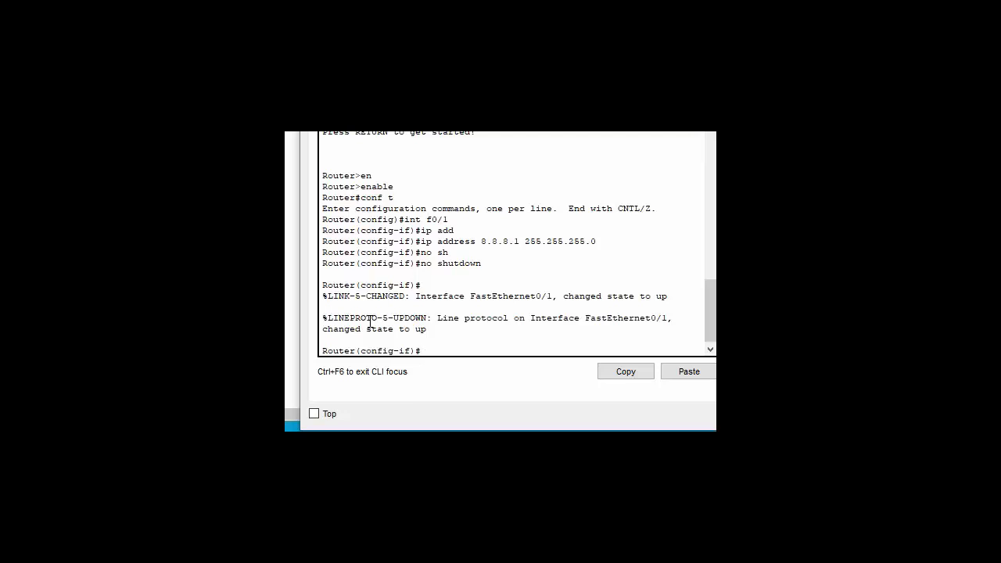
- Exit interface f0/1 and enter configuration mode for FastEthernet0/0
type("exi")
key("Tab")
key("Return")
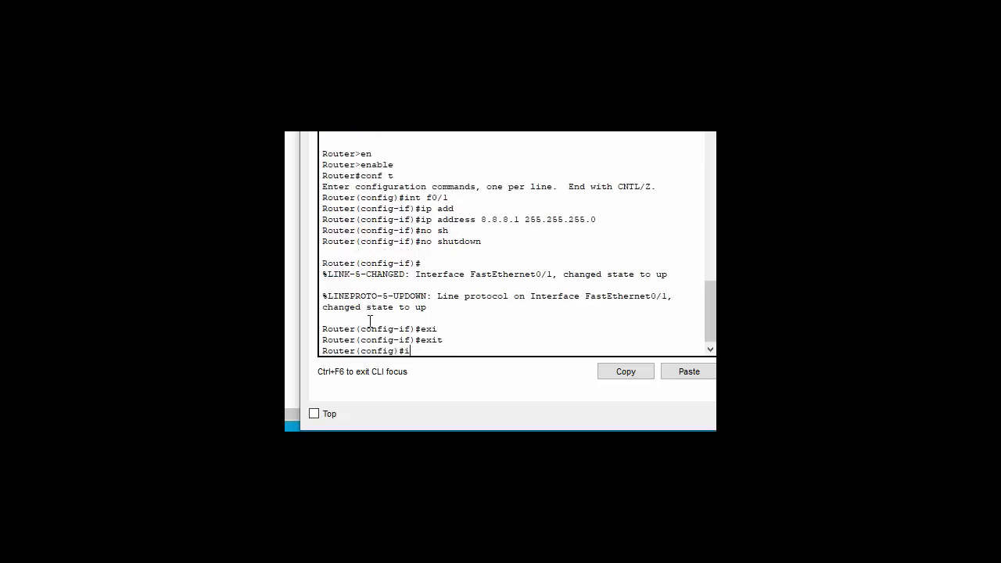
type("int f0/0")
key("Return")
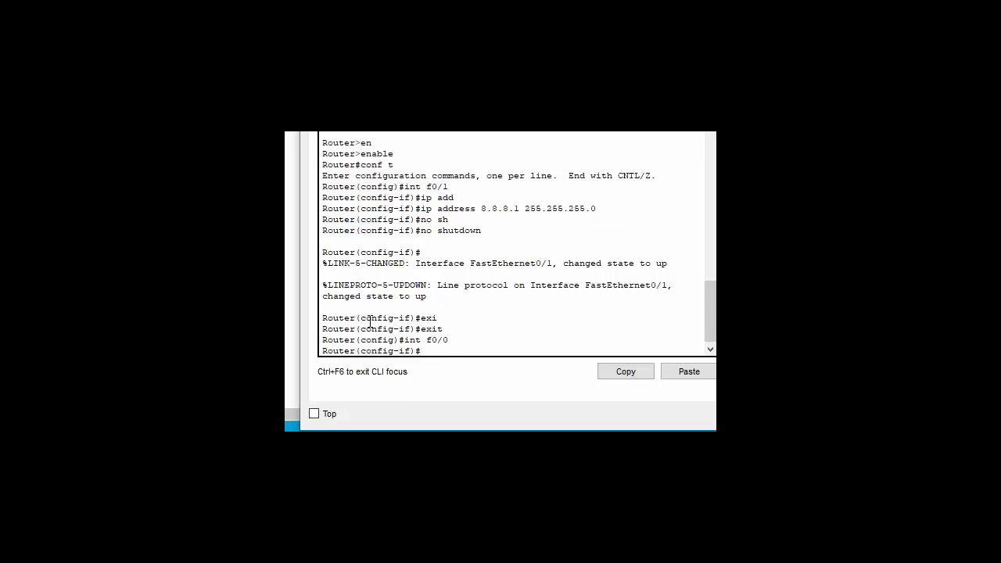
- Assign 12.12.12.2 255.255.255.252 to f0/0 and enable it with no shutdown
type("ip add")
key("Tab")
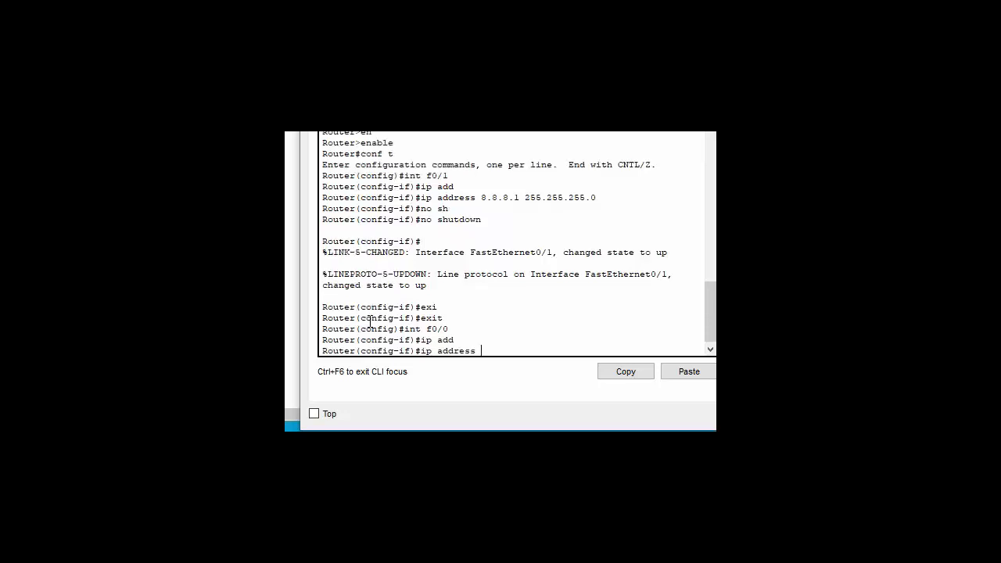
type("12.12.12.2 255.255.25")
type("5.252")
key("Return")
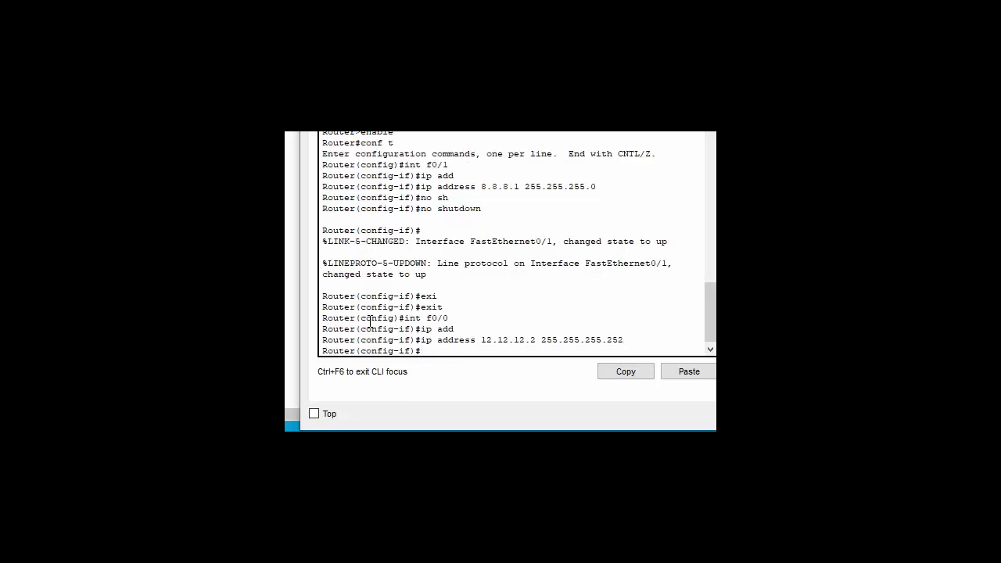
type("no sh")
key("Tab")
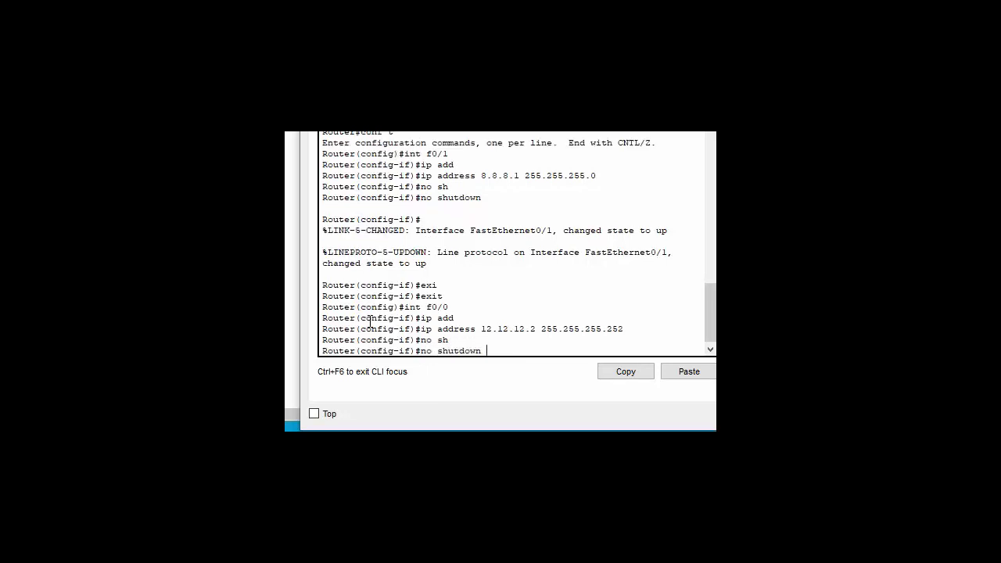
key("Return")
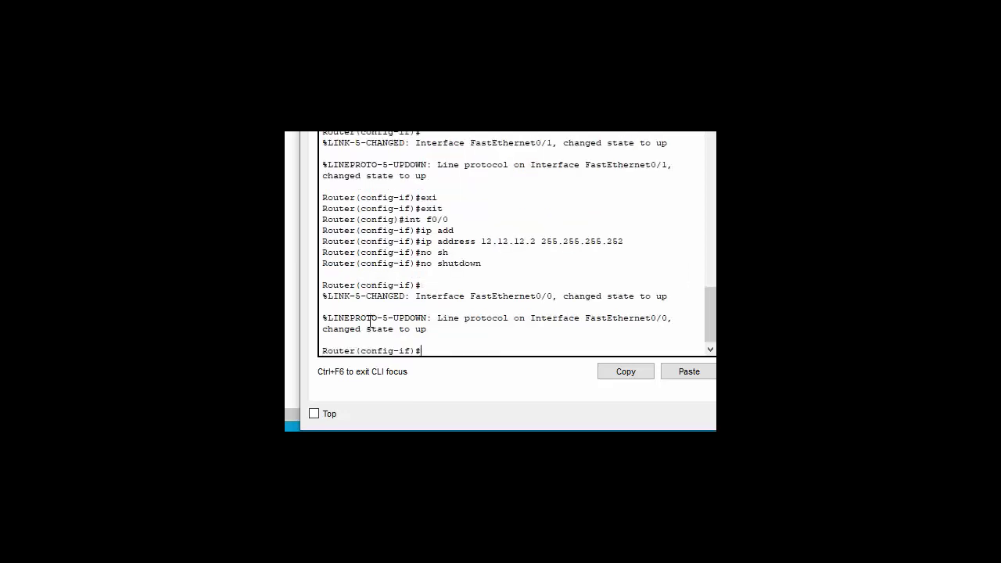
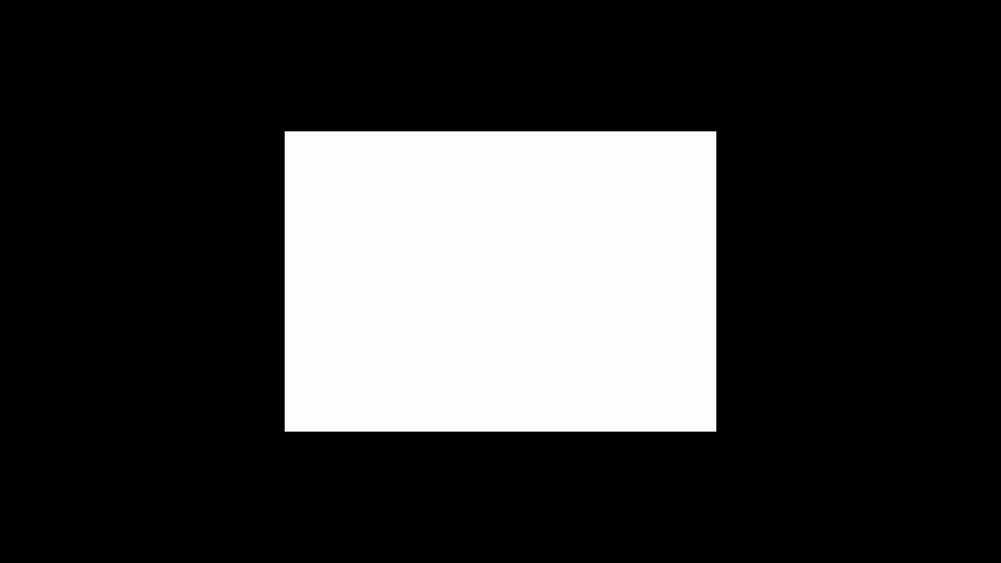
- Bring back the Packet Tracer topology with the ISP, Router1, the 8.8.8.8 server and the three PCs
mouse_move(610, 539)
left_click(524, 461)
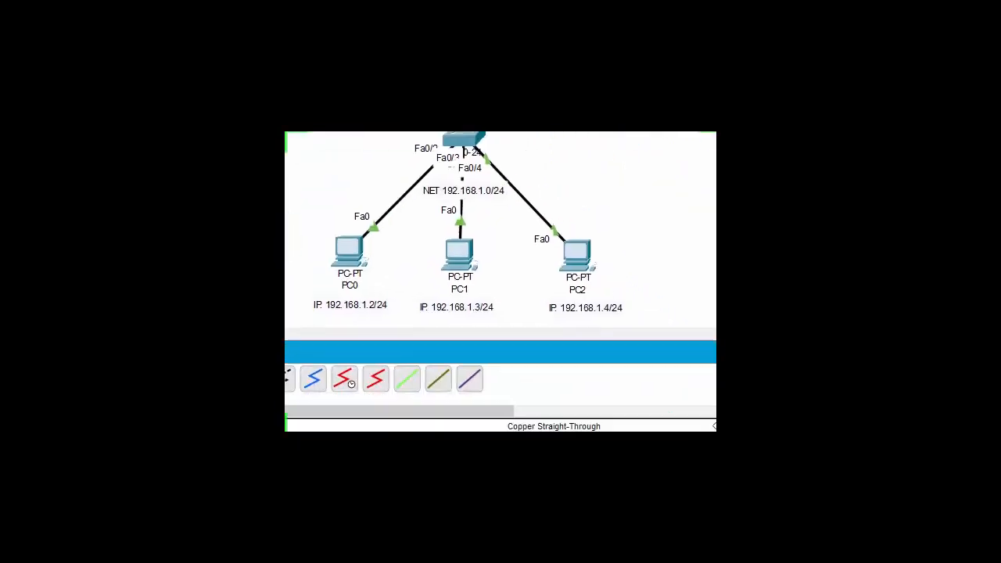
- Check Router1's command line, close it, and open the INTERNET router's configuration window
mouse_move(525, 428)
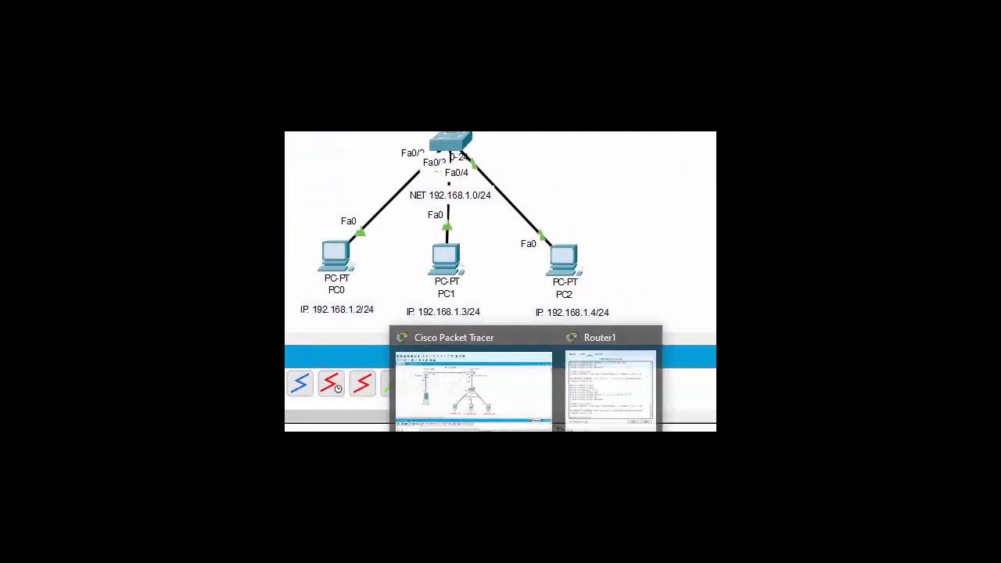
left_click(594, 415)
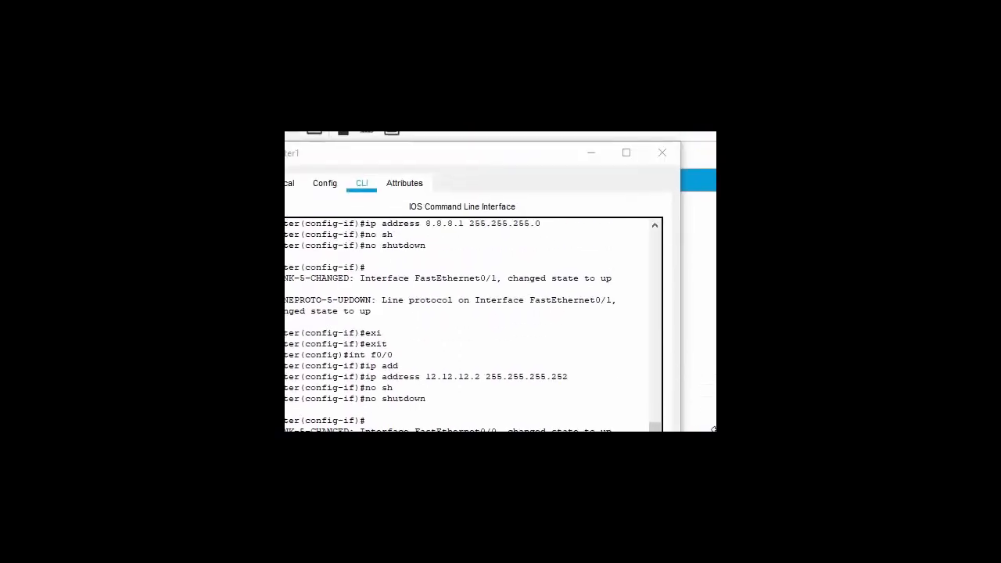
left_click(662, 155)
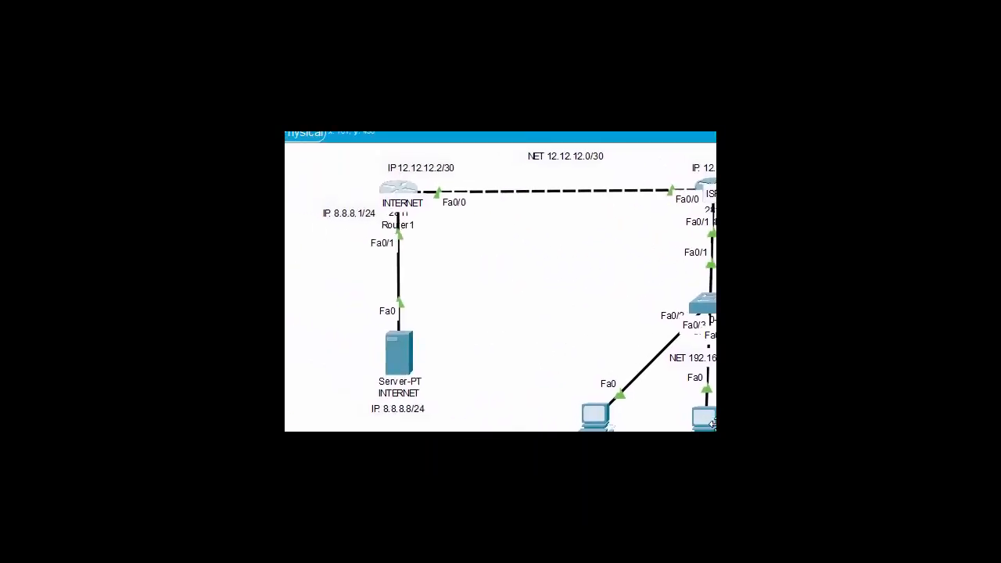
left_click(380, 191)
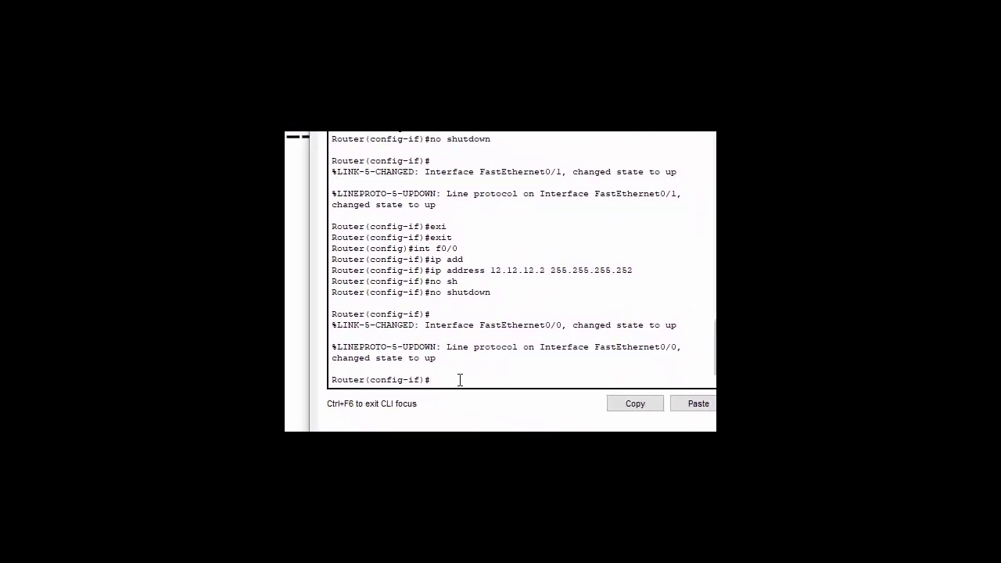
- Exit interface configuration and start an ip route command at the global prompt
type("it")
key("Return")
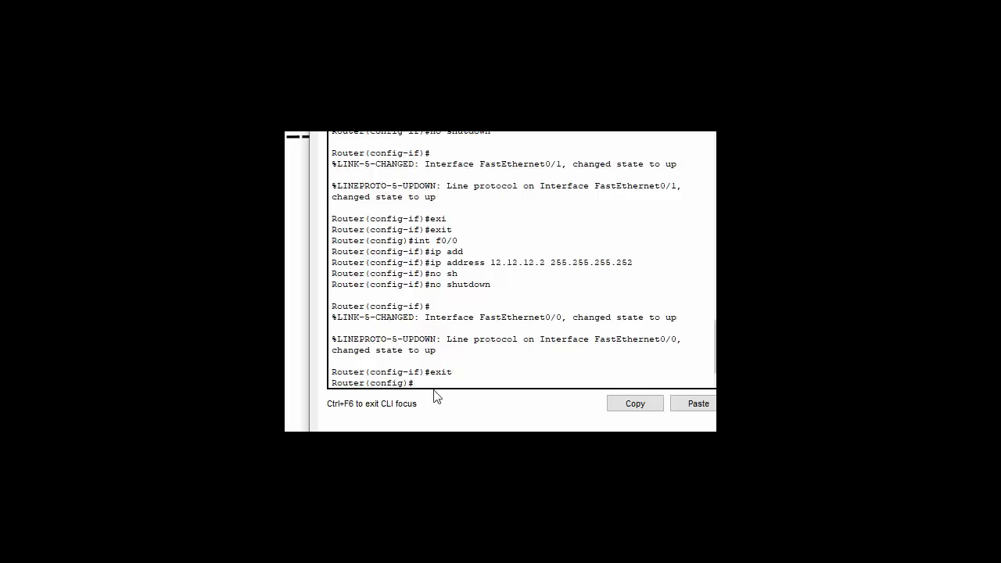
double_click(391, 382)
left_click(436, 383)
type("ip route")
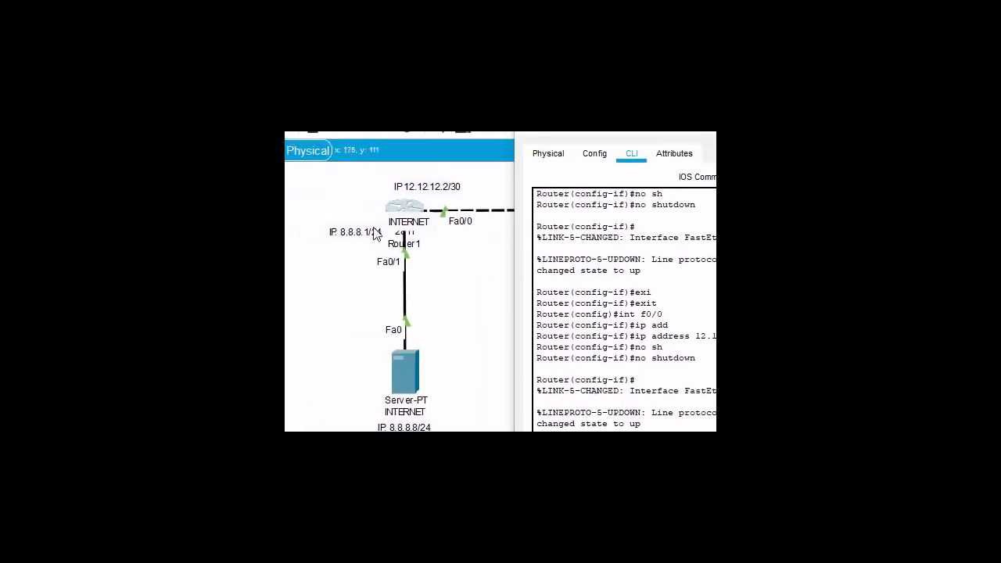
key("alt+F4")
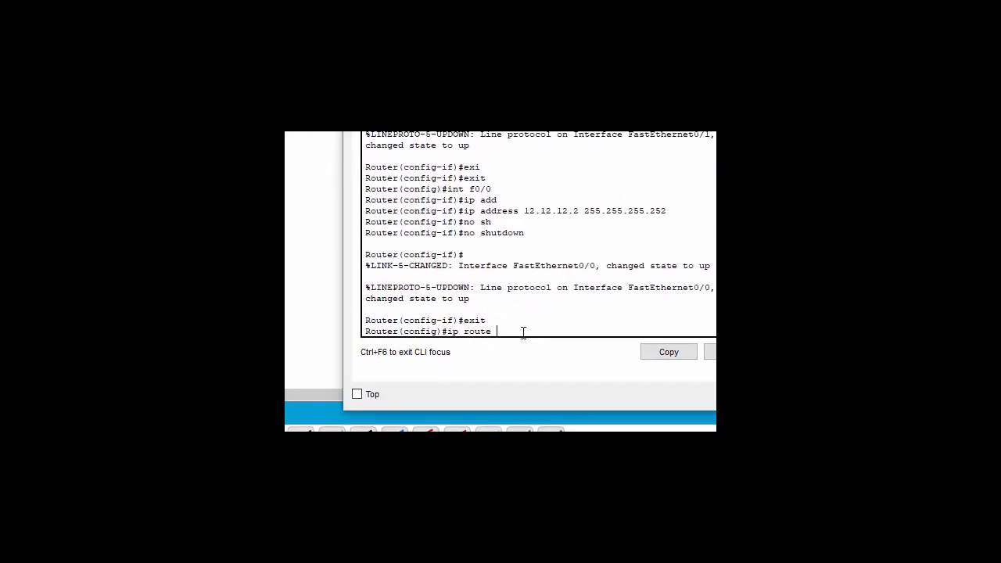
- Complete the static route ip route 192.168.1.0 255.255.255.0 12.12.12.1 on the INTERNET router
type("192.168.1.0 255.255.255.0")
key("Return")
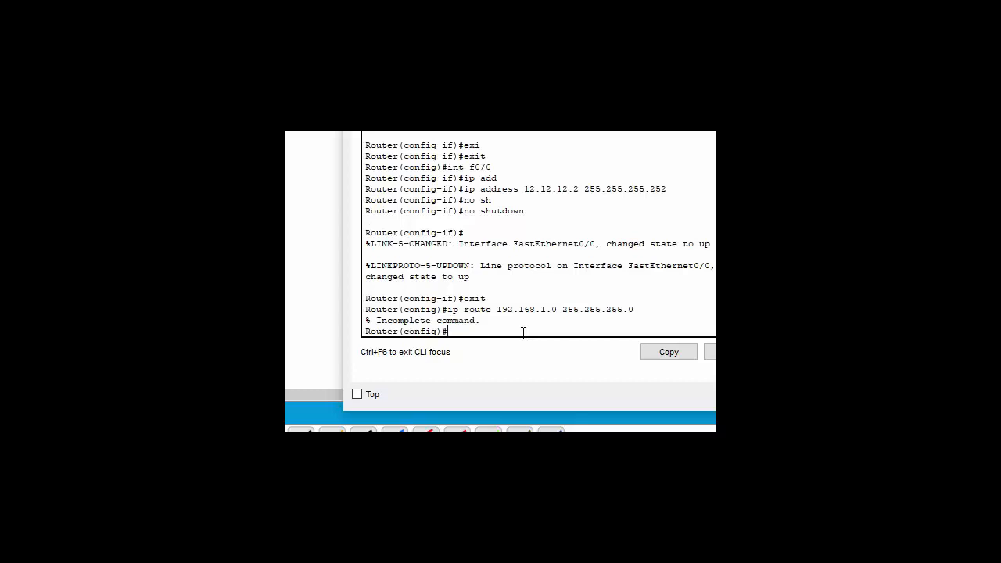
key("Up")
type("b")
type(" 12.")
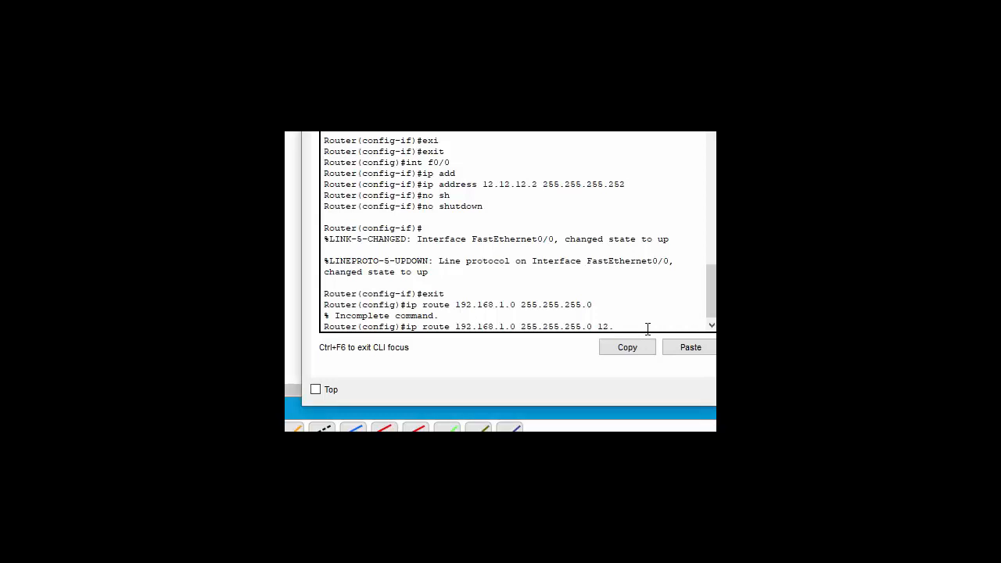
type("2.12.1")
key("Return")
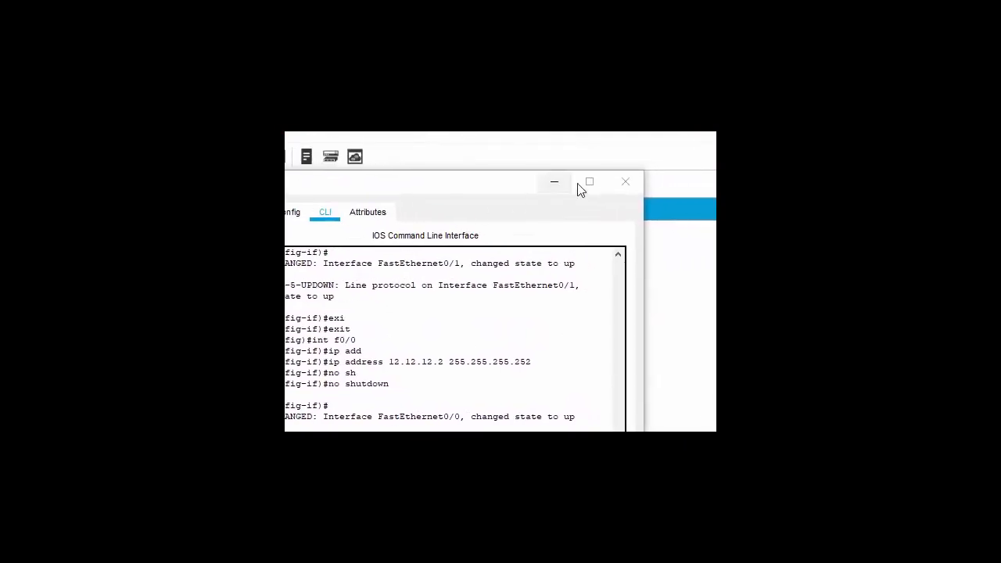
- Close the INTERNET router window and open the ISP router's command line
left_click(625, 182)
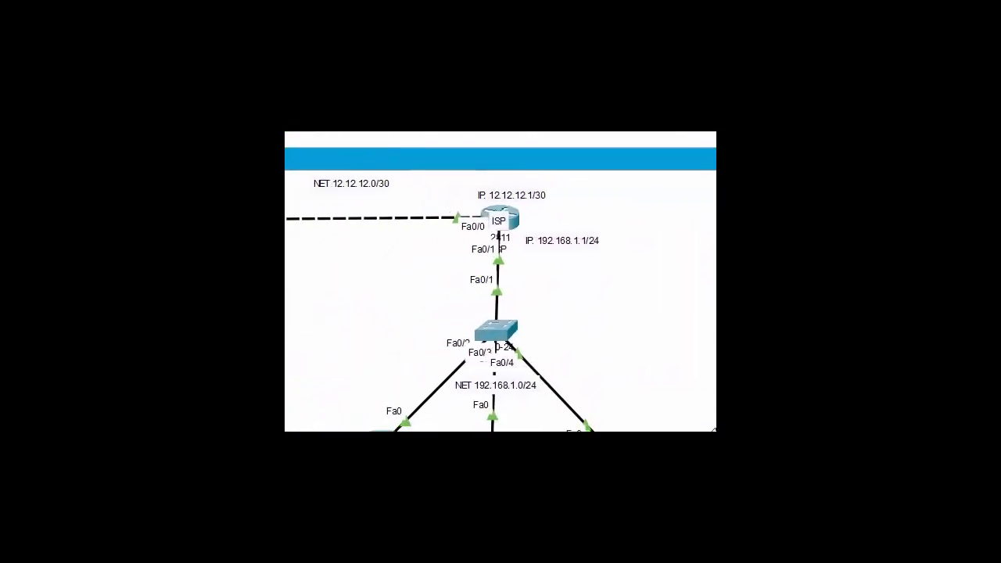
left_click(517, 216)
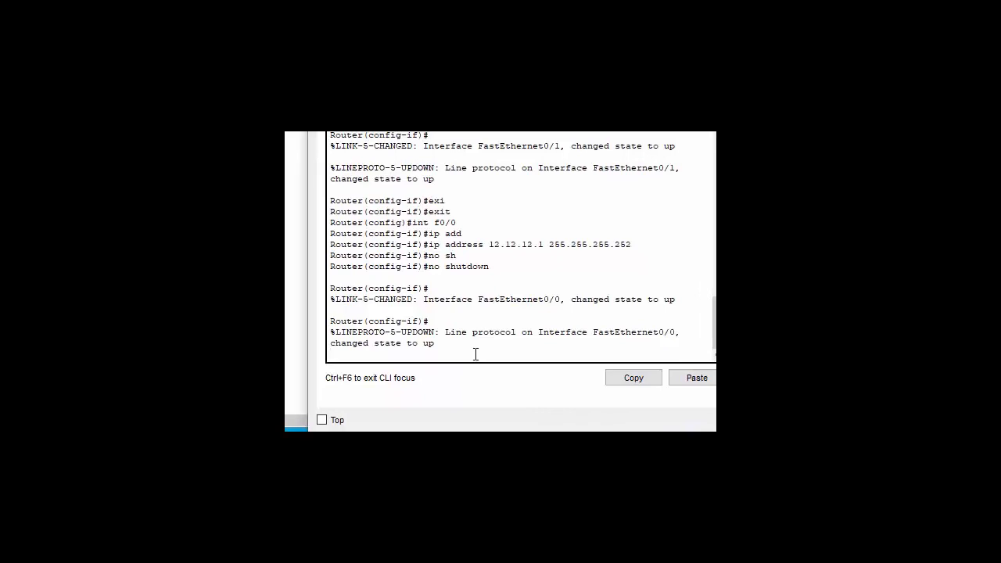
- On the ISP router, leave interface mode and add ip route 8.8.8.0 255.255.255.0 12.12.12.2
key("Return")
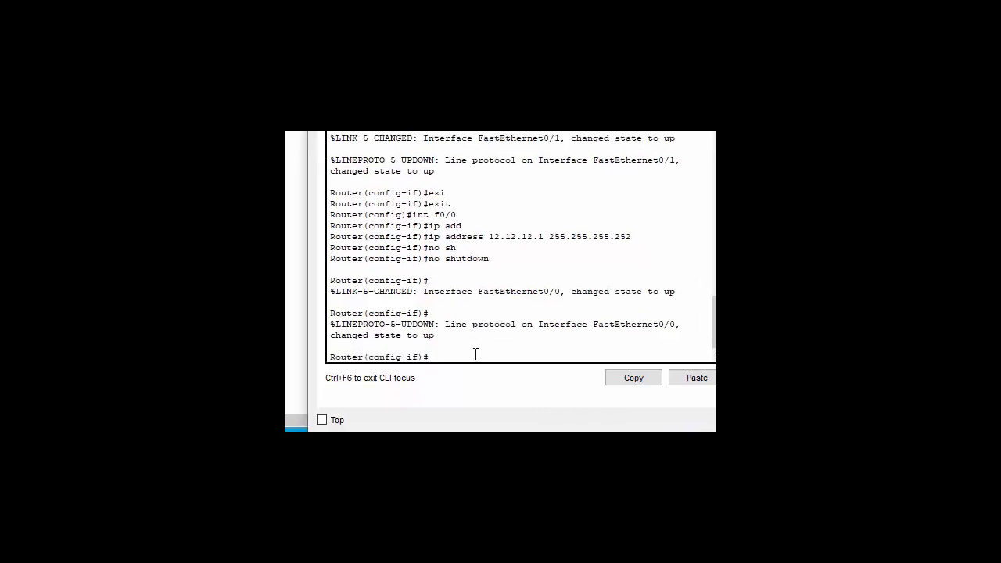
type("ex")
key("Tab")
key("Return")
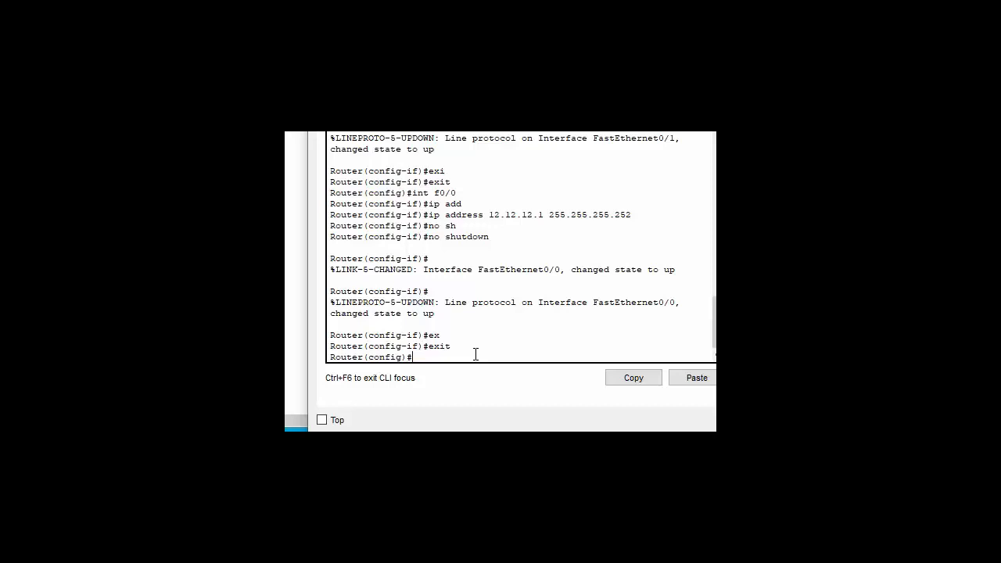
type("ip rour")
key("BackSpace")
type("te 8.8.8.0 255.255.2")
type("2.12.12.2")
key("Return")
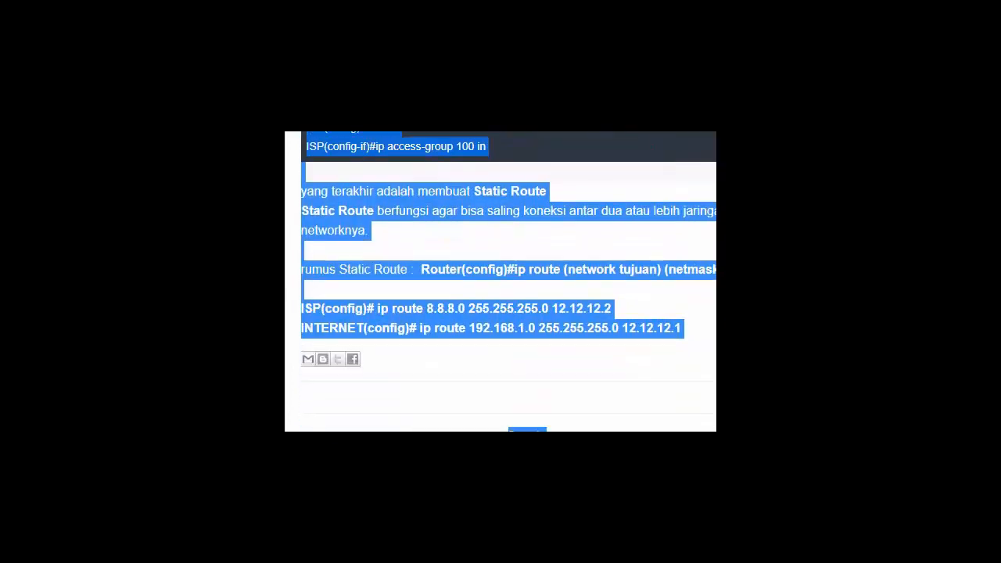
left_click(695, 326)
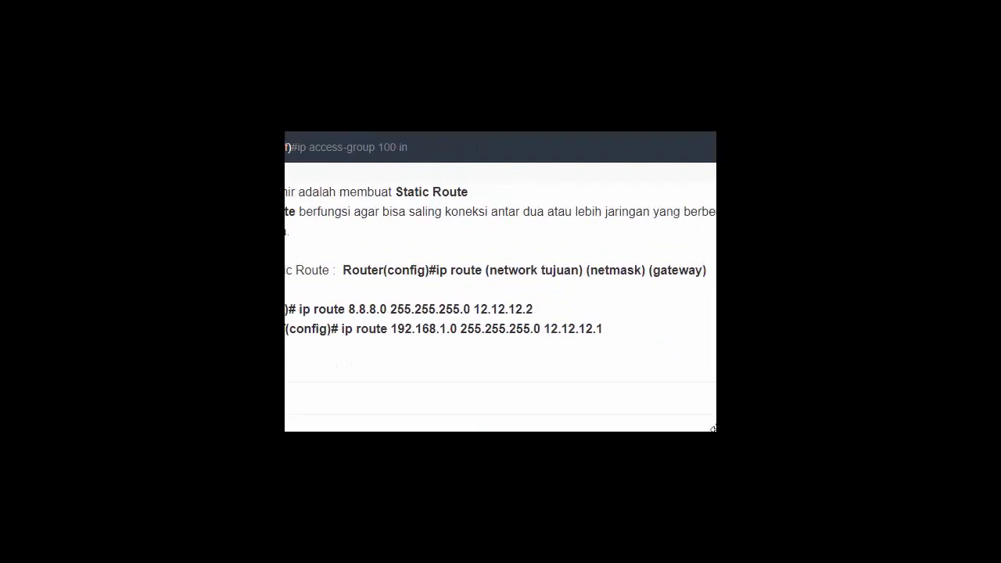
- Scroll the tutorial to the ACL 100 steps, then return to the router command line
scroll(500, 282, "down", 2)
scroll(500, 282, "up", 4)
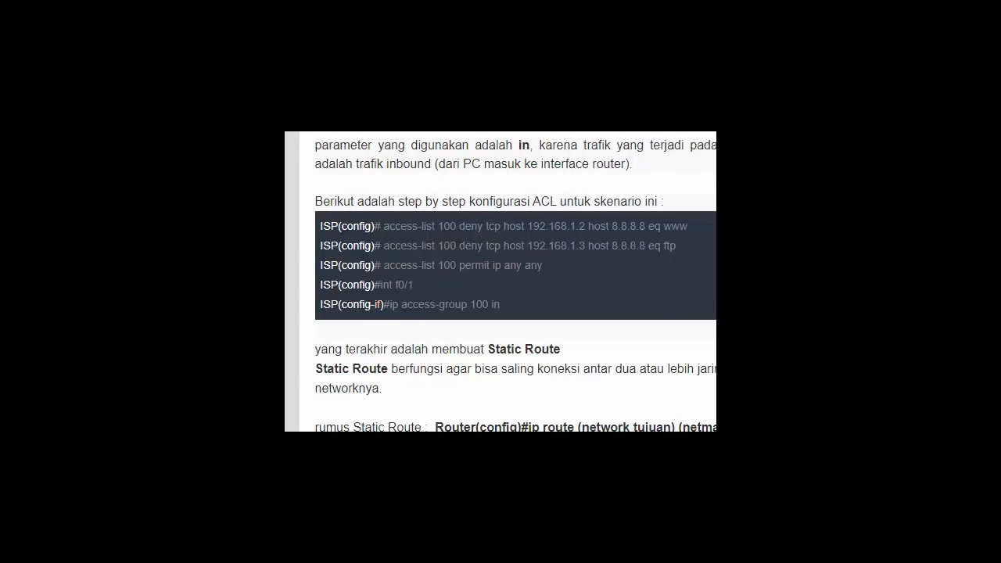
mouse_move(723, 504)
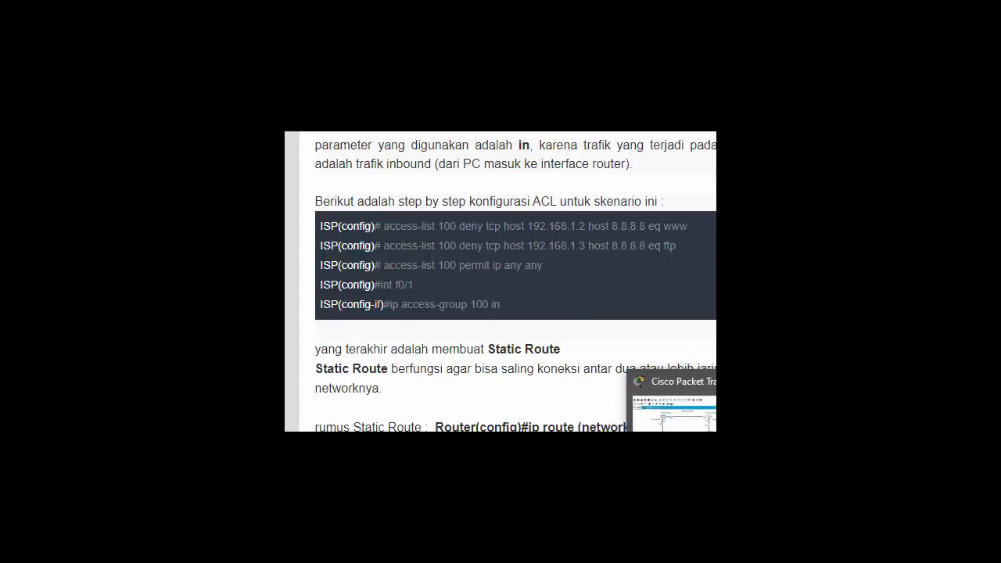
left_click(723, 504)
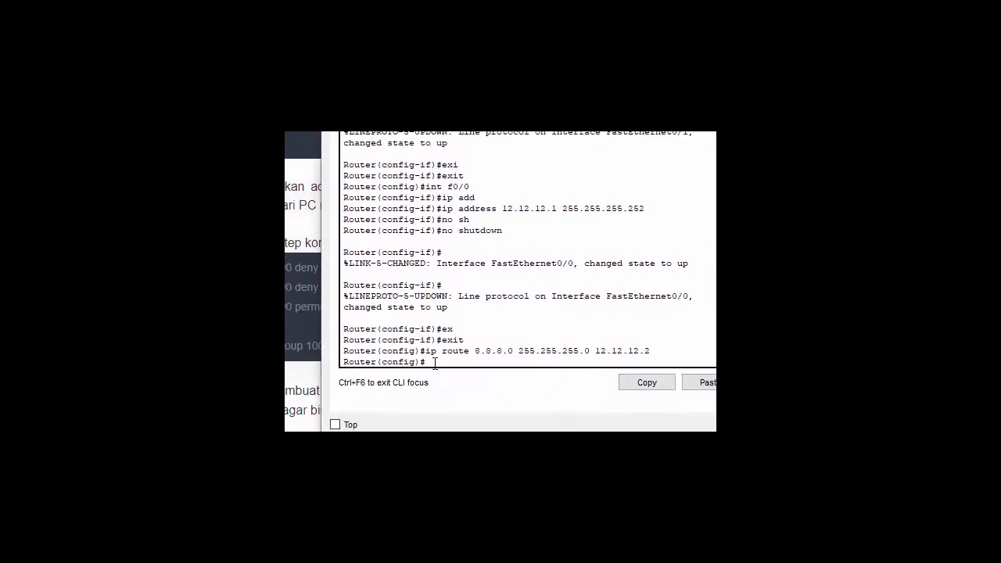
- Start an access-list command at the ISP router's global configuration prompt
type("ac")
key("Tab")
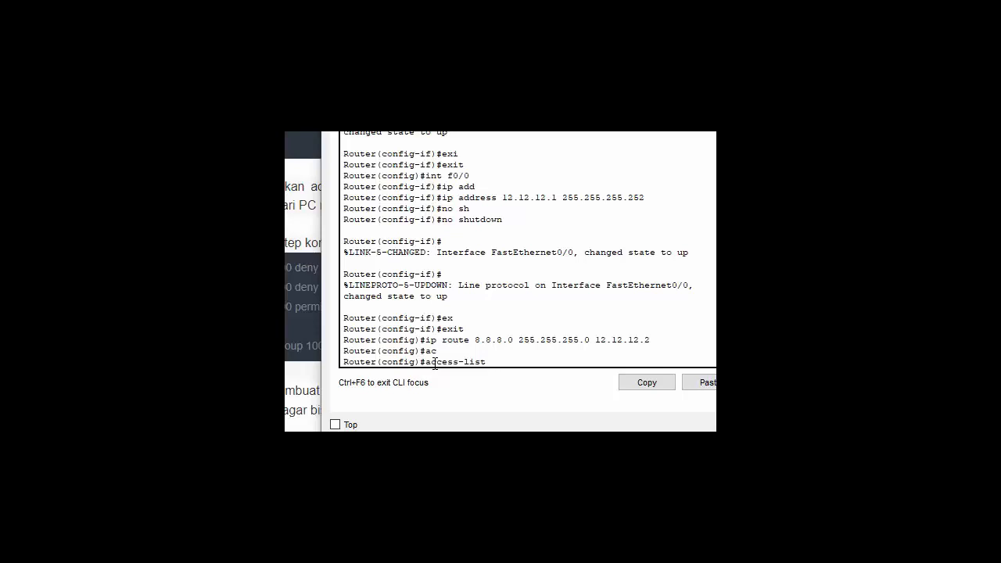
- Begin the rule access-list 100 deny tcp, keeping the tutorial visible beside the terminal
type("100")
type("d")
type("e")
key("Tab")
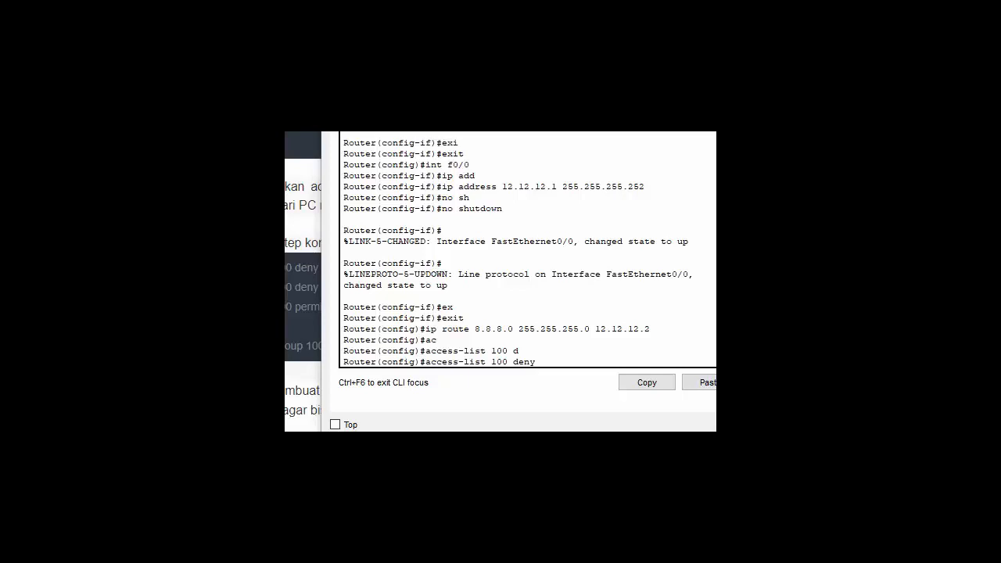
left_click_drag(579, 102, 670, 110)
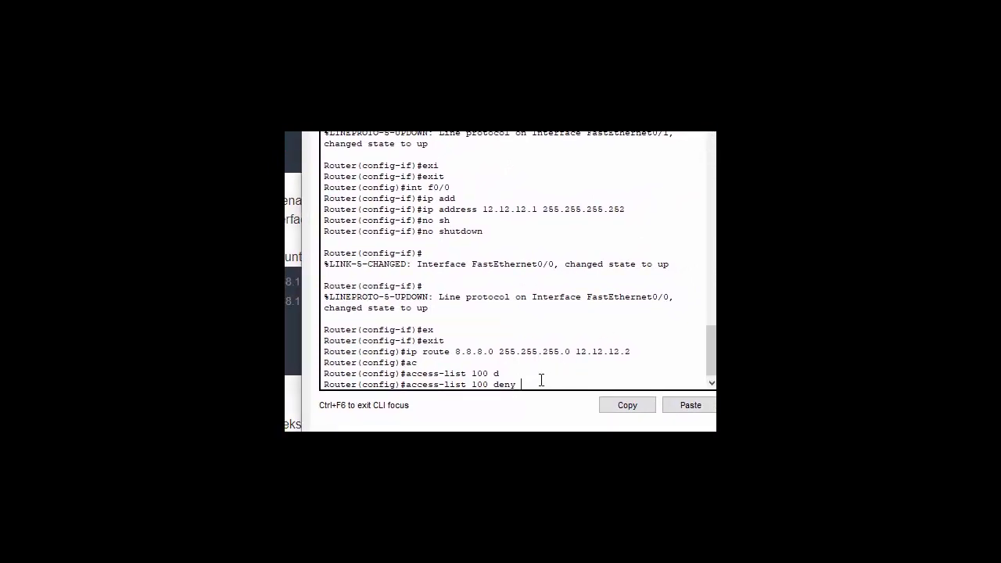
type("t")
key("Tab")
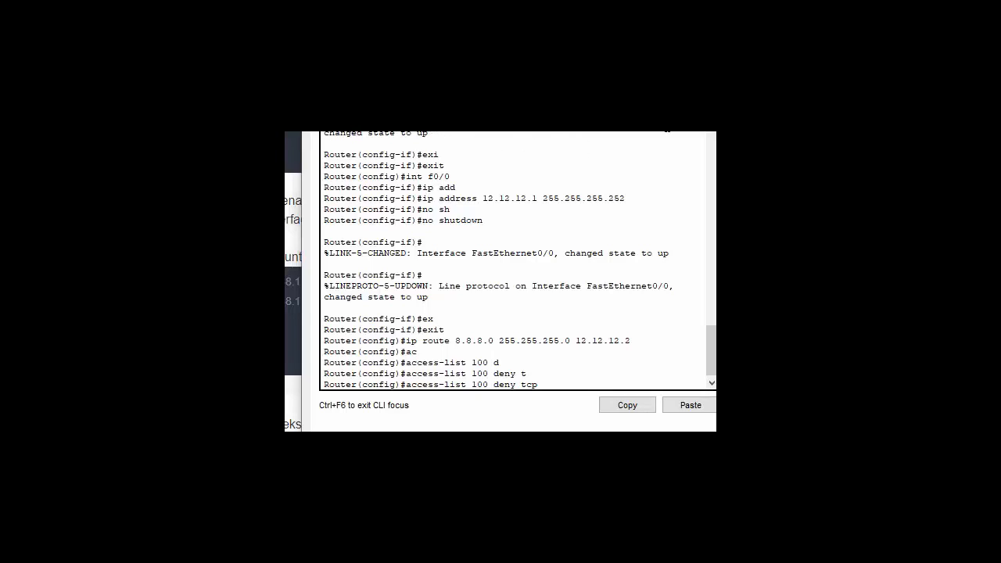
left_click_drag(531, 125, 599, 124)
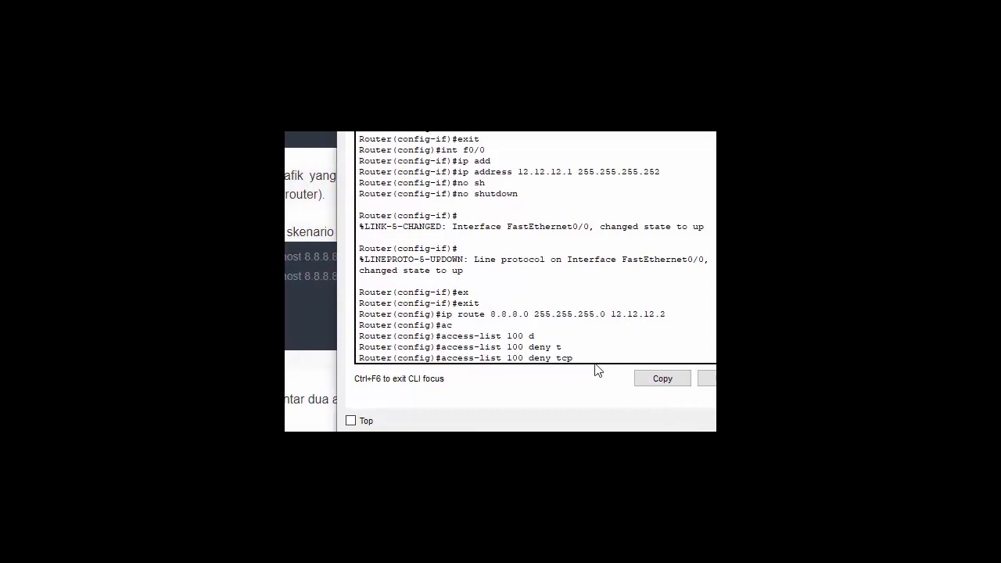
- Add source 192.168.1.2, destination 8.8.8.8 eq 80 and submit; the router reports it incomplete
type("192.168.1.2")
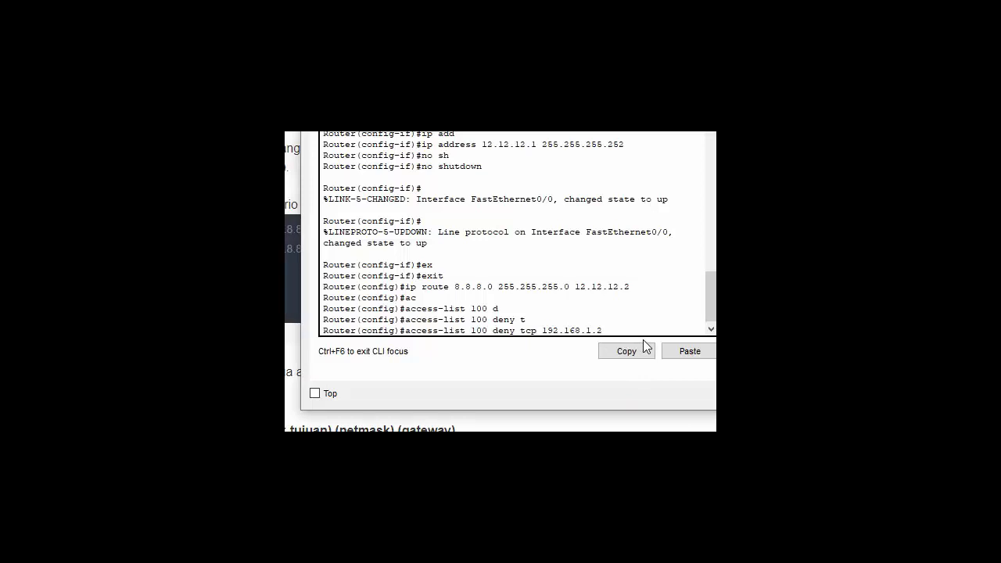
type("8.8.8.8")
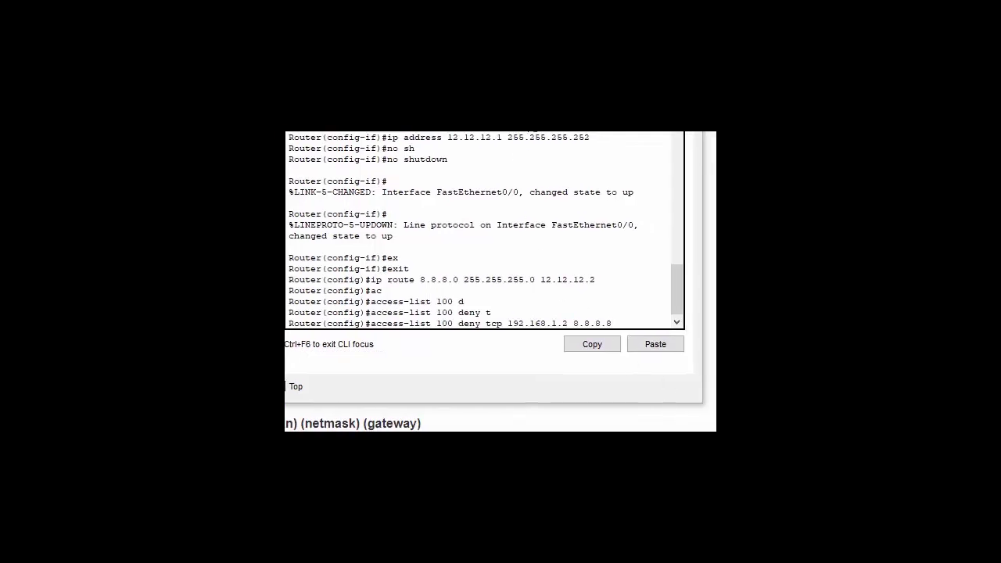
left_click_drag(500, 16, 542, 55)
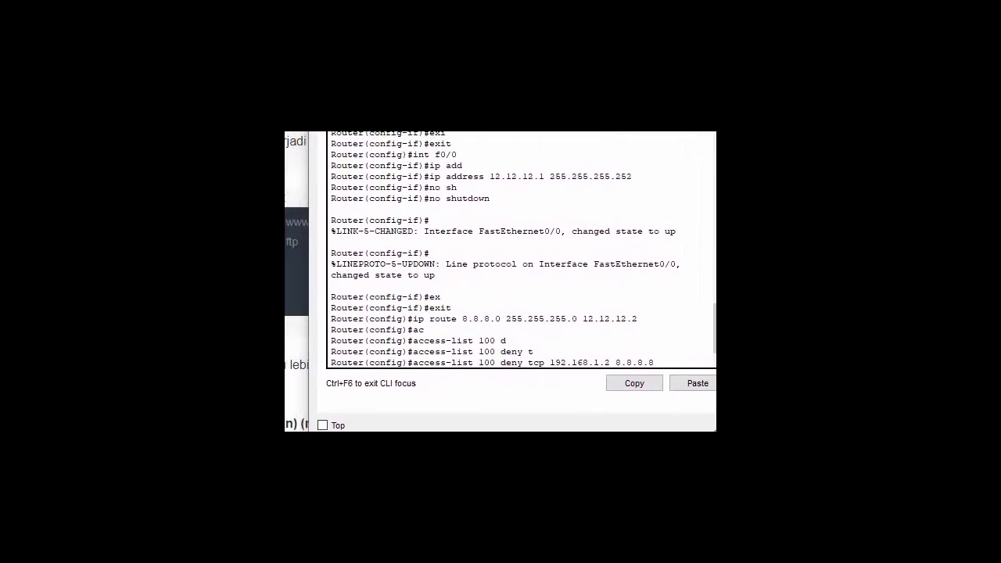
left_click_drag(543, 55, 502, 50)
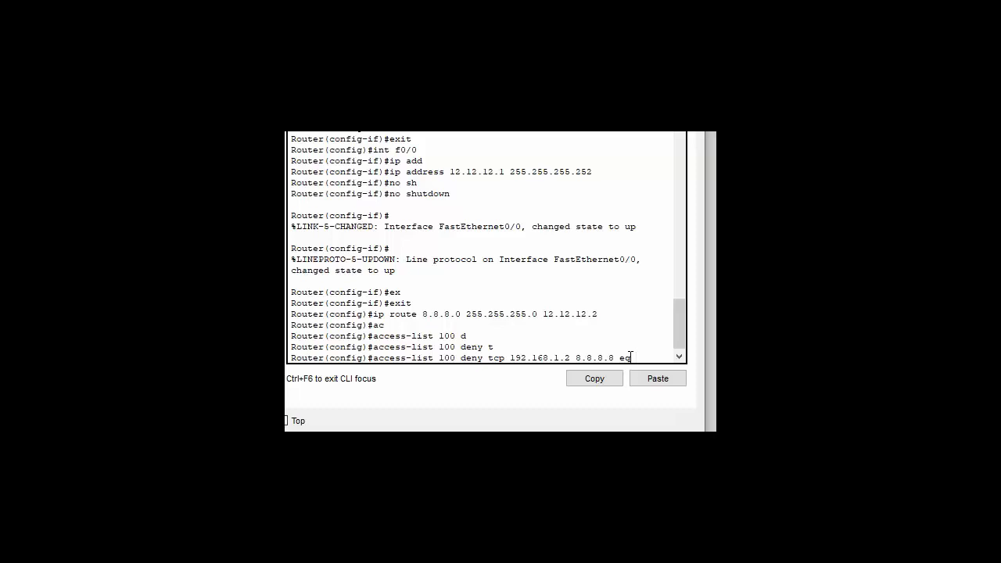
type("80")
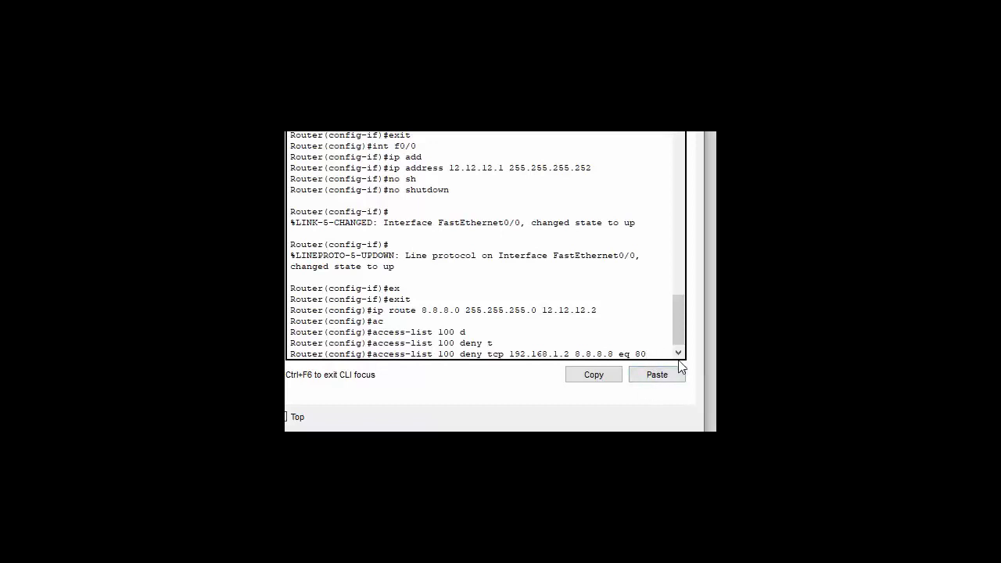
key("Return")
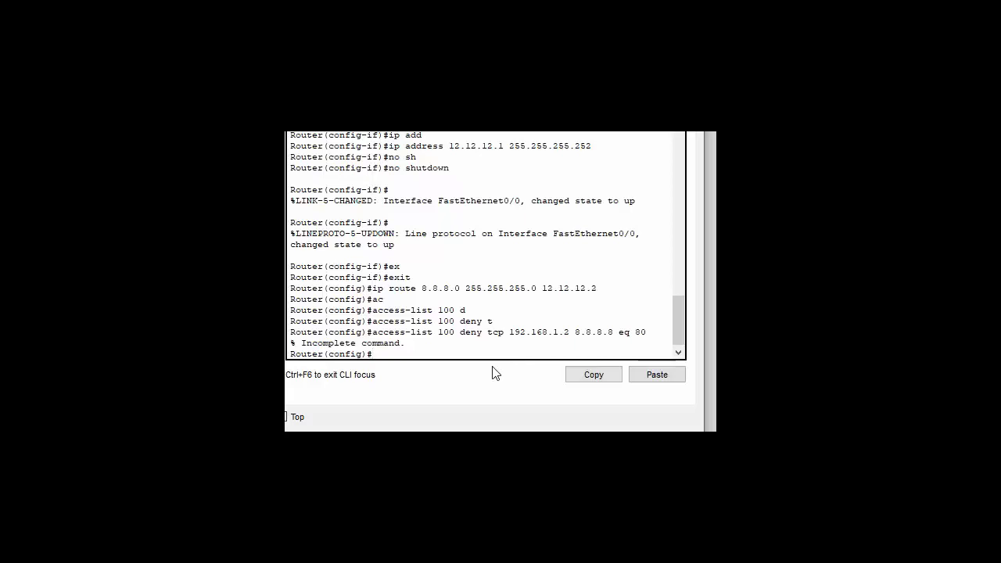
- Recall the rejected port-80 rule and insert host before 192.168.1.2, ending on the Attributes view
key("Up")
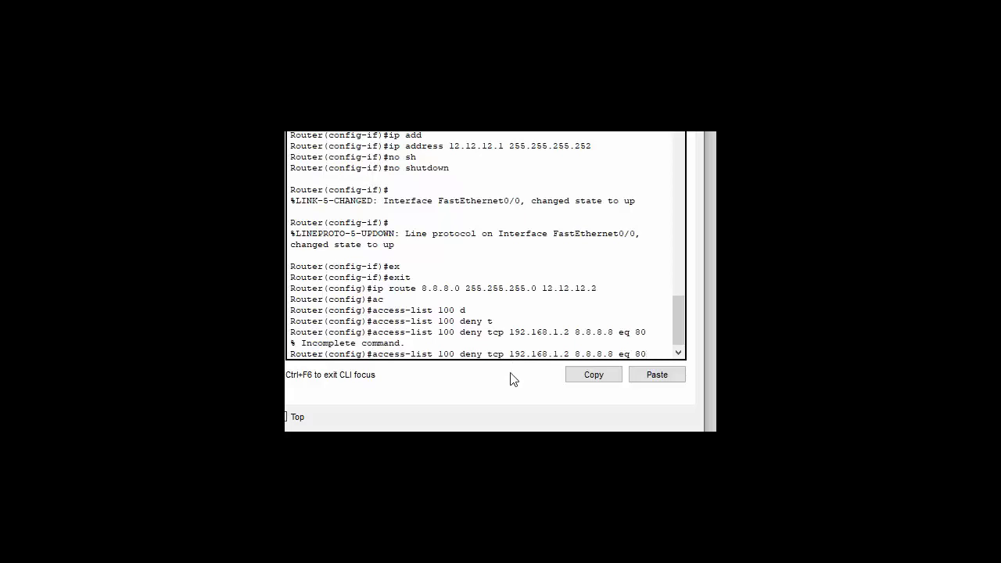
left_click(505, 354)
type("h")
key("BackSpace")
type("h")
key("Tab")
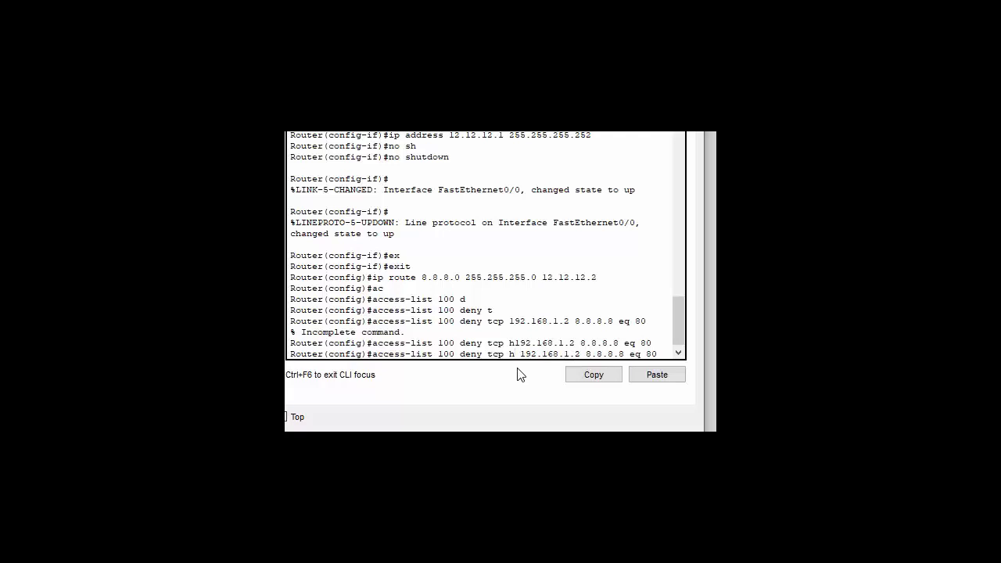
key("Return")
key("Up")
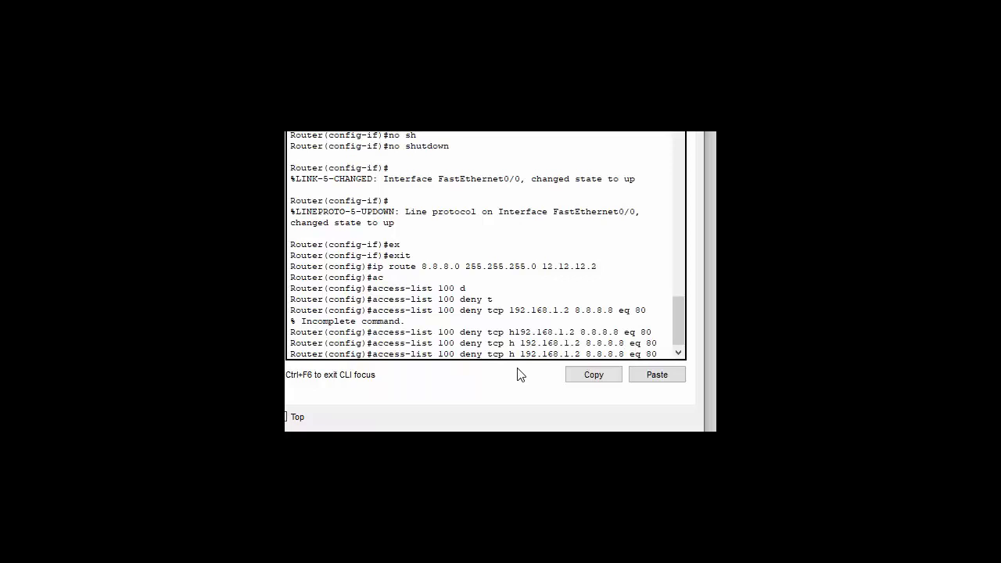
type("ost")
key("ctrl+Tab")
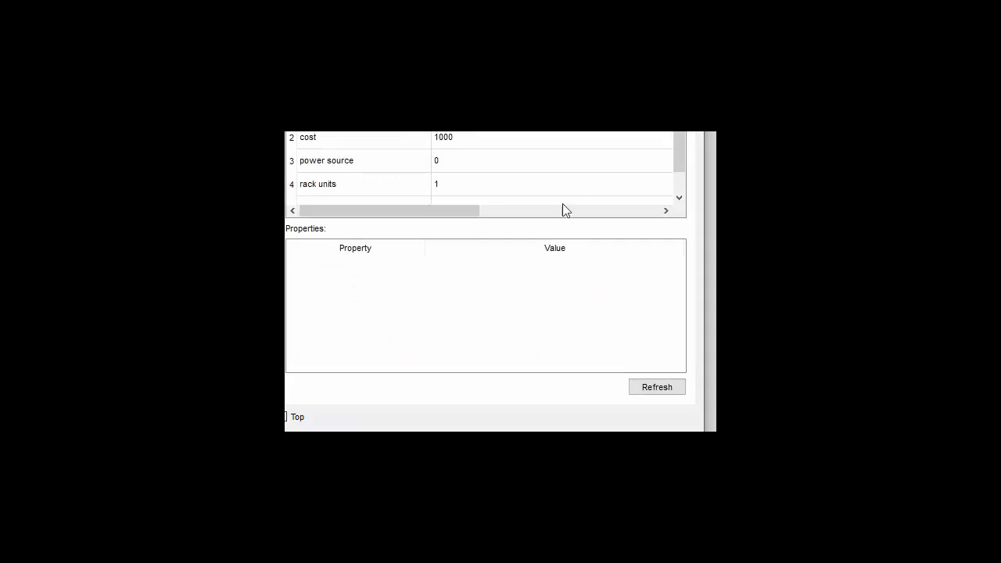
- Bring the ISP router window back and show its CLI with the unfinished access-list 100 deny rule
left_click(714, 139)
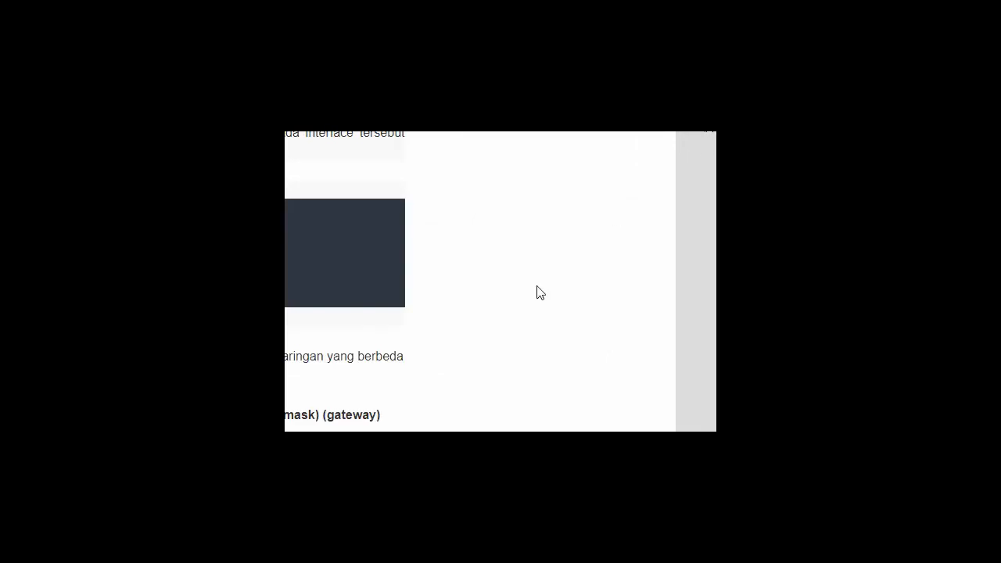
mouse_move(344, 501)
left_click(429, 399)
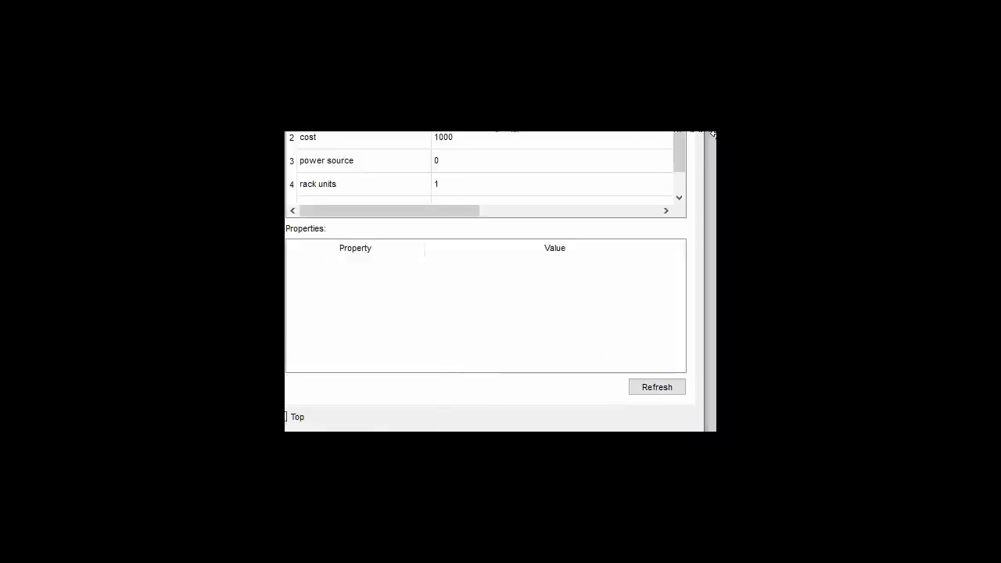
left_click(408, 152)
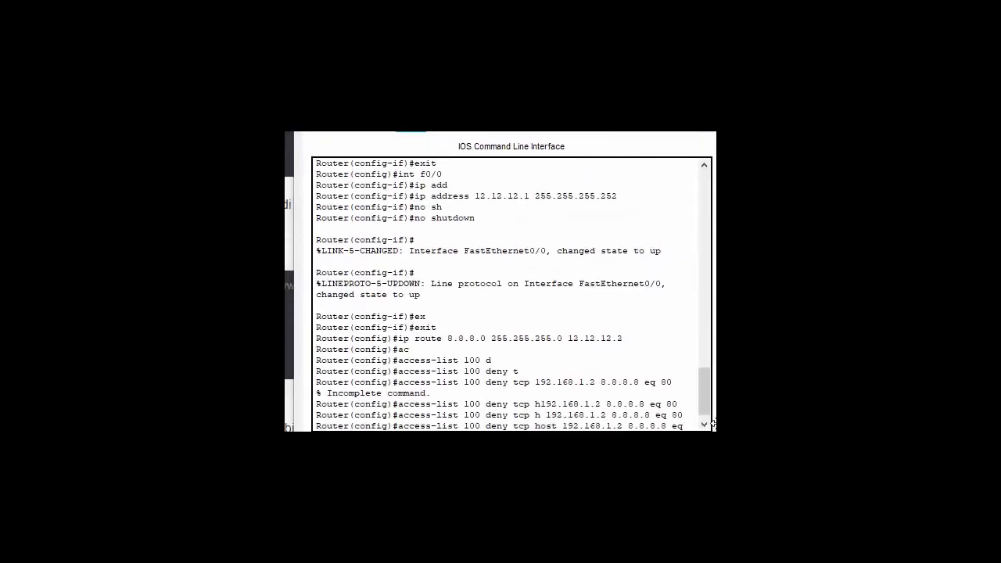
- Insert 'host' before 8.8.8.8 in the pending access-list 100 deny tcp rule
left_click(711, 383)
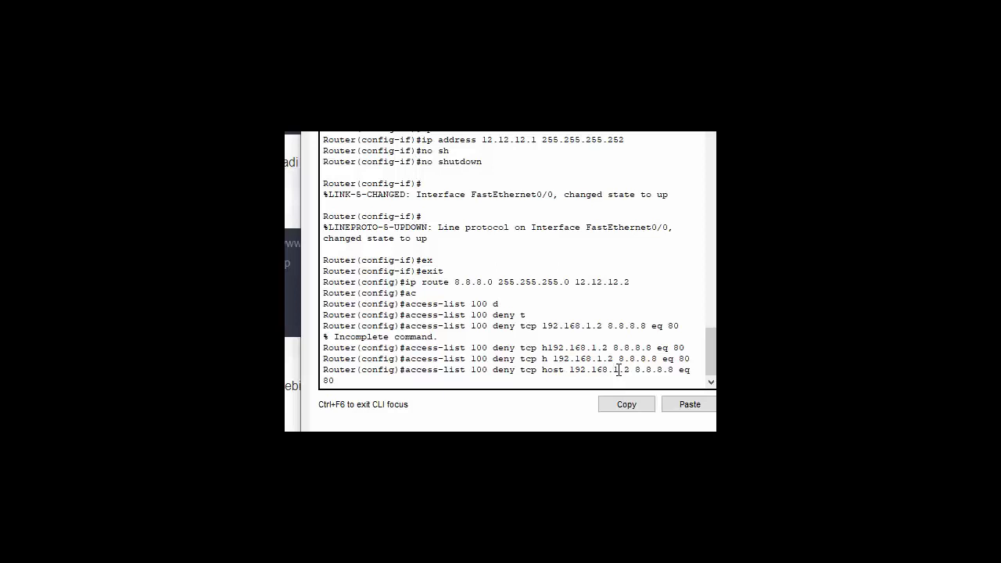
type("h")
key("Tab")
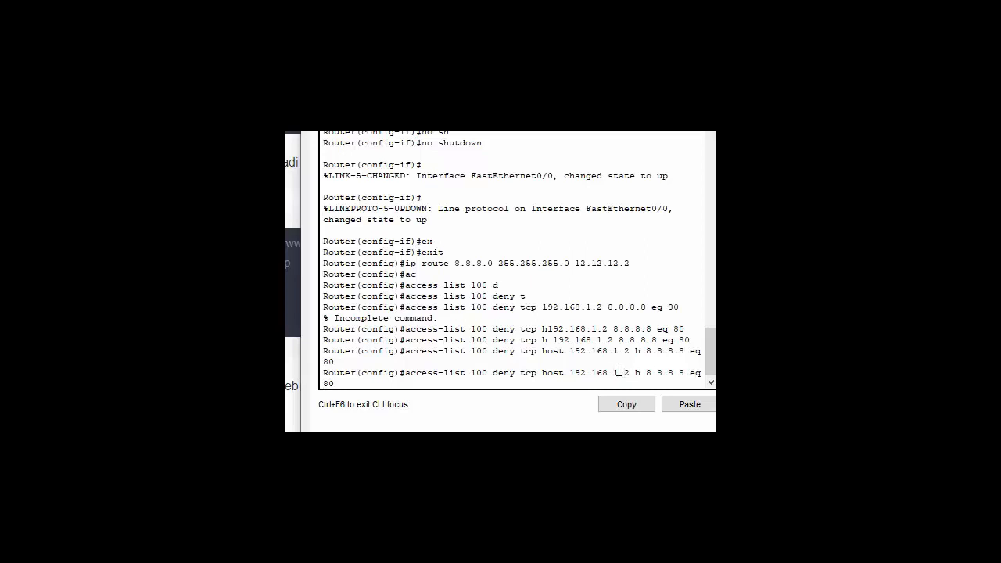
type("ost")
- Widen the router console and highlight the 'access-list 100' part of the command
left_click_drag(735, 375, 844, 376)
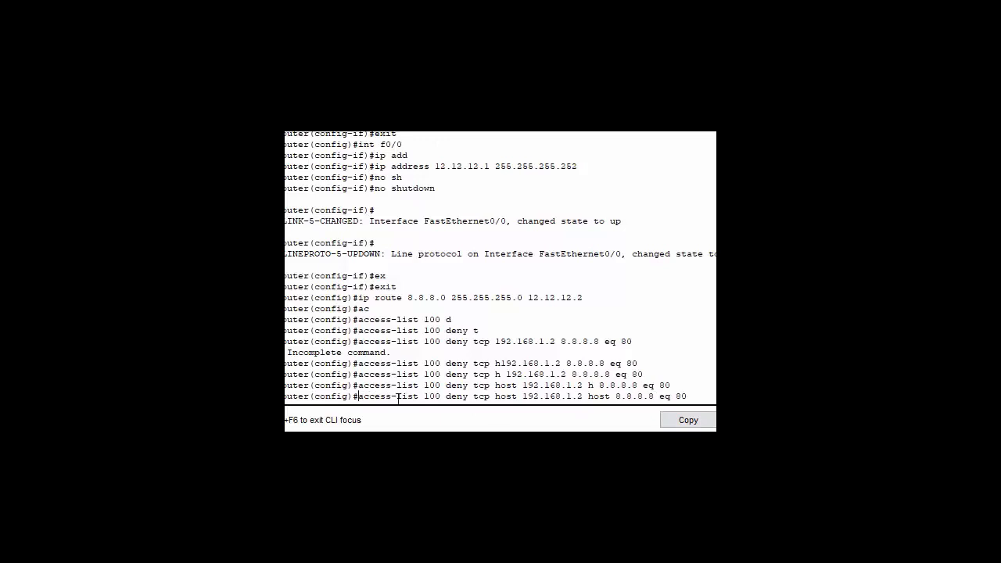
double_click(426, 397)
left_click_drag(353, 397, 689, 396)
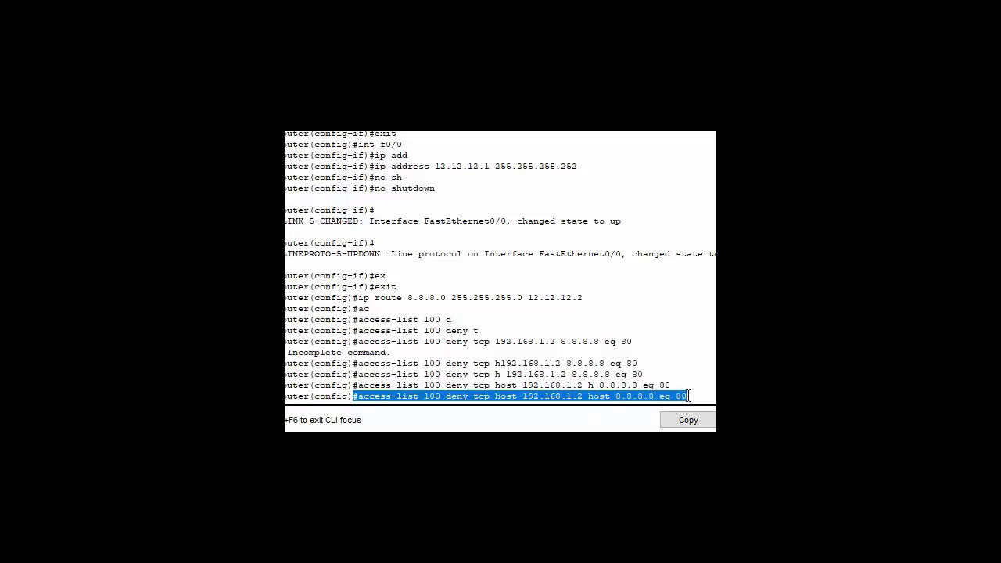
left_click(696, 395)
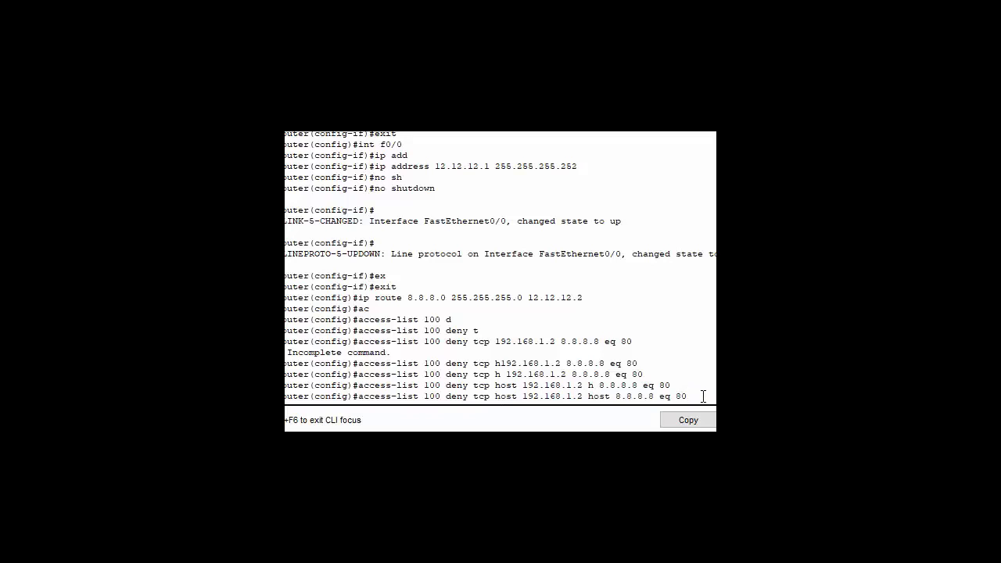
- Enter the port 80 deny for host 192.168.1.2, then add a port 21 deny for host 192.168.1.3
key("Return")
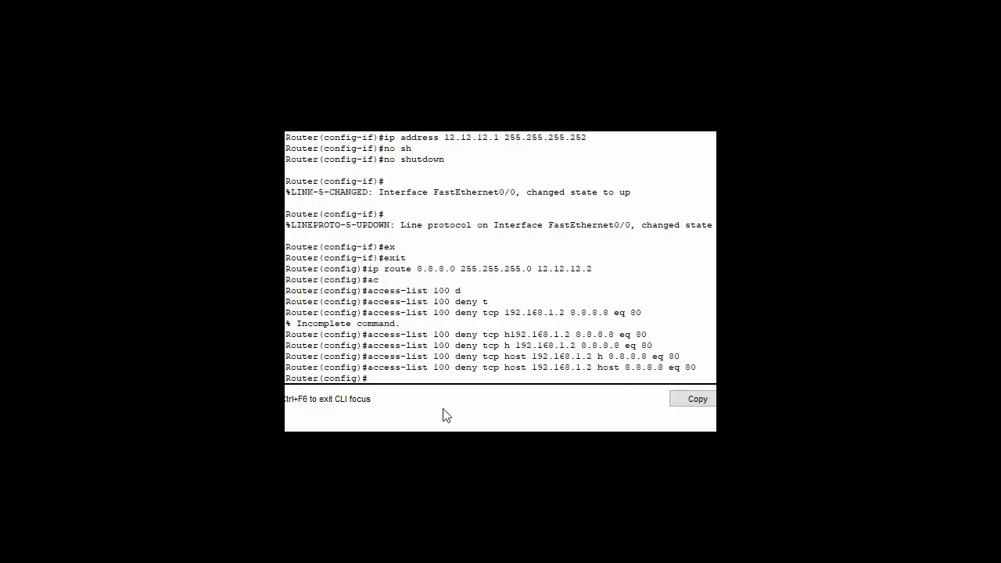
key("Up")
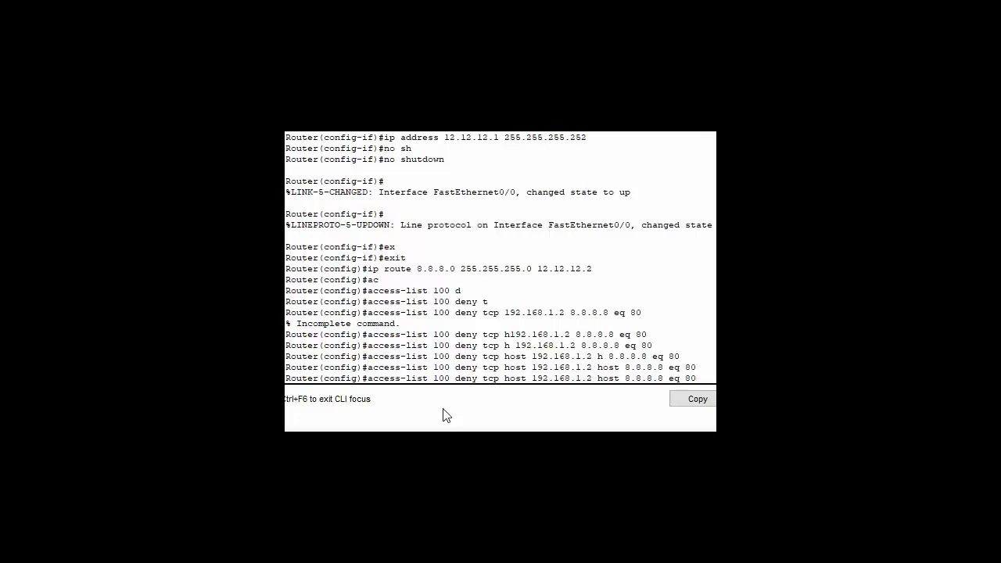
key("BackSpace")
type("3")
key("BackSpace")
key("BackSpace")
type("21")
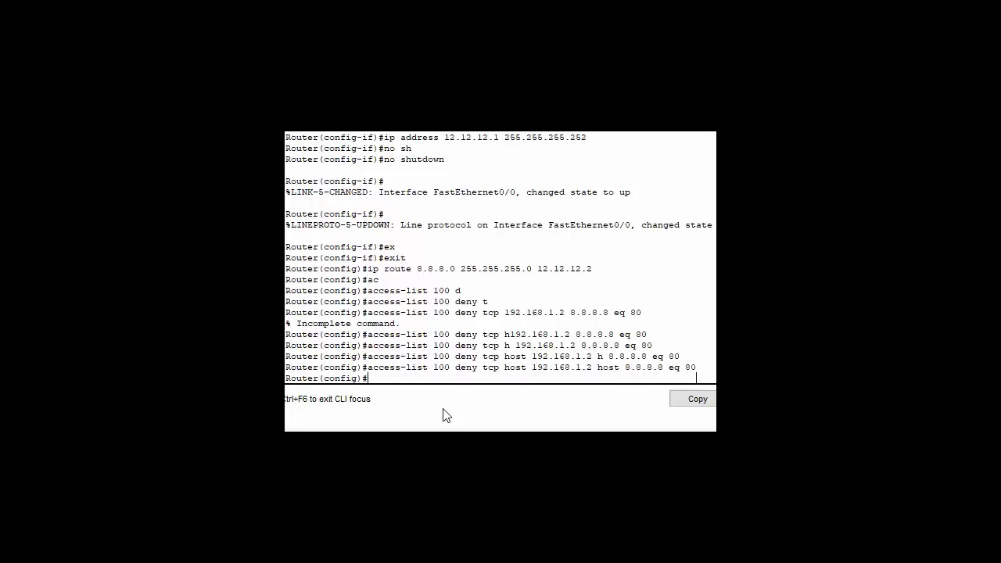
key("Return")
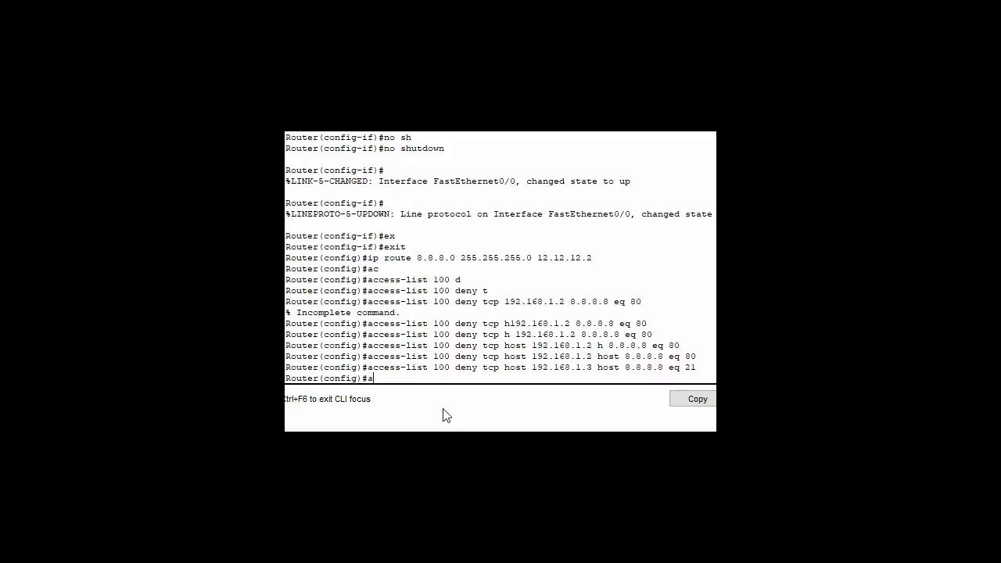
- Enter 'access-list 100 permit ip any any' with Tab completion to close out the ACL
key("Tab")
type("c")
key("Tab")
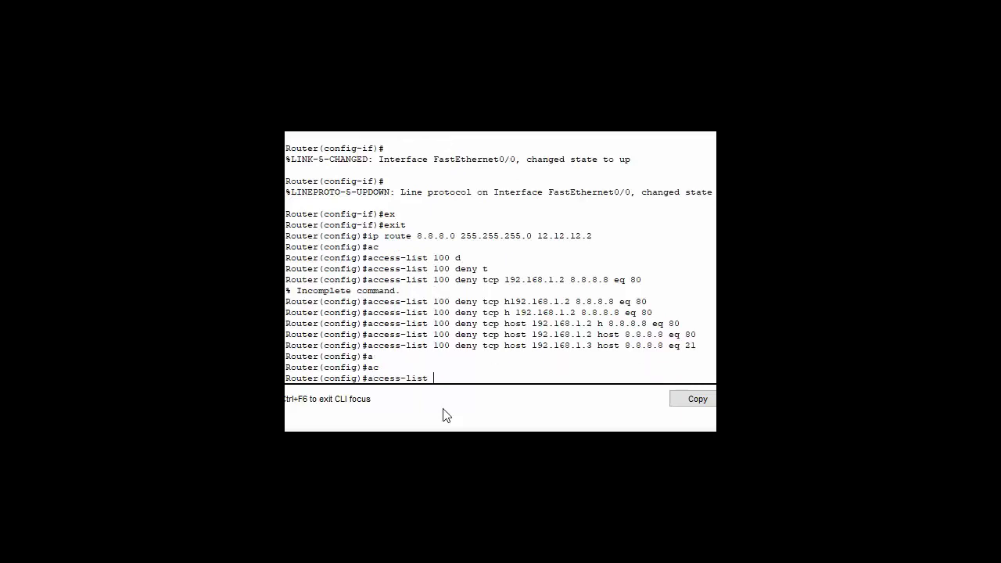
type("100 pr")
key("BackSpace")
type("e")
key("Tab")
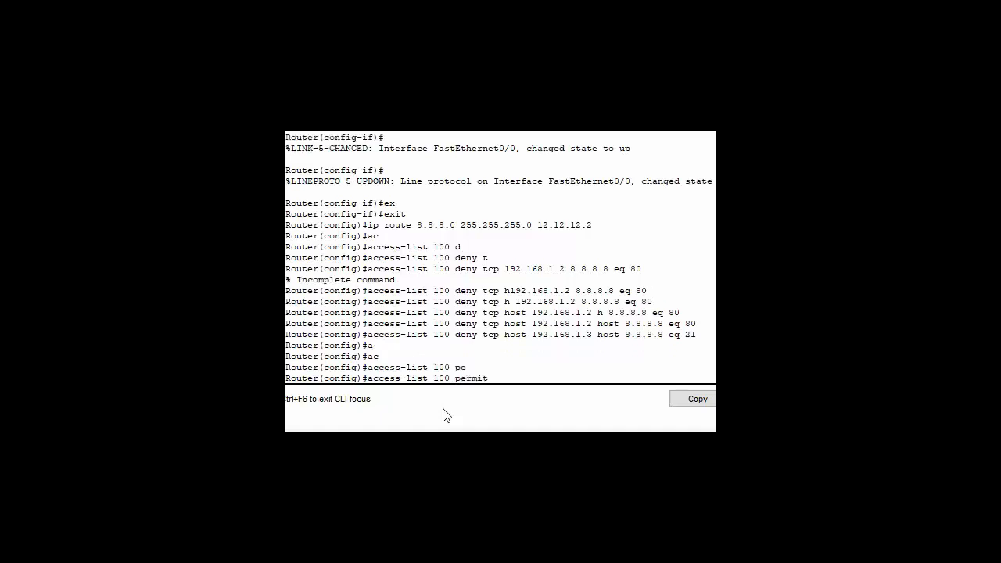
type("ip any")
key("Tab")
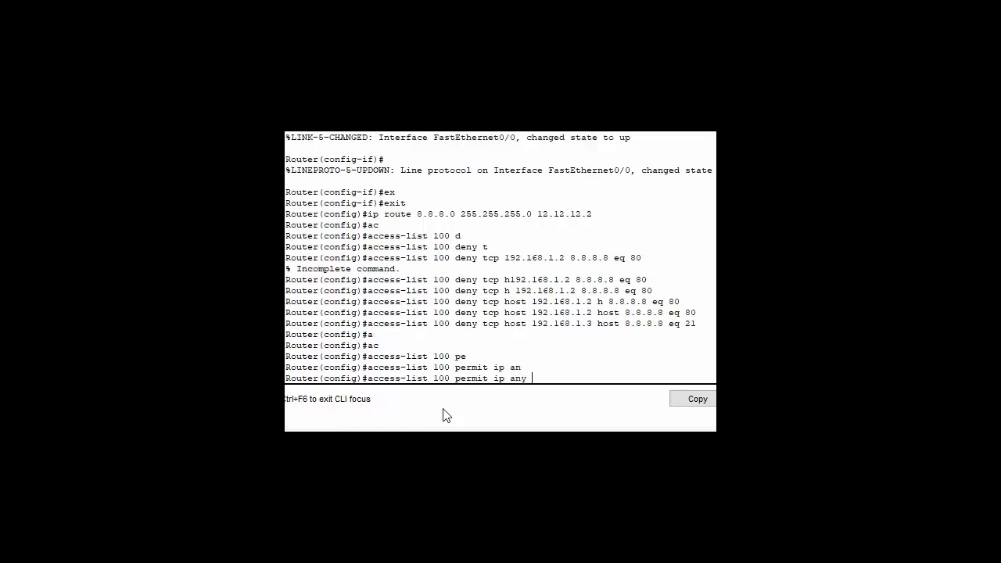
type("an")
key("Tab")
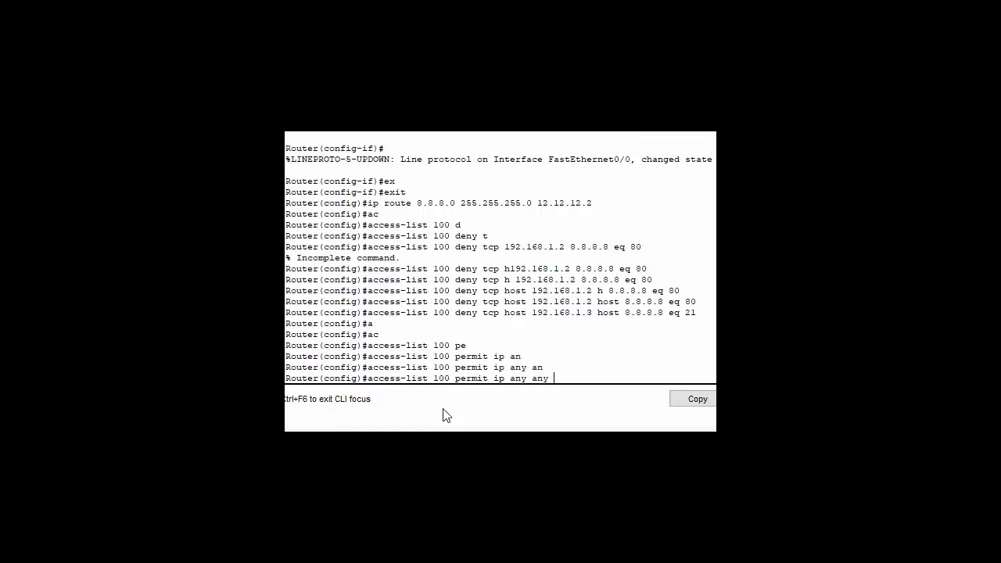
left_click_drag(553, 378, 366, 379)
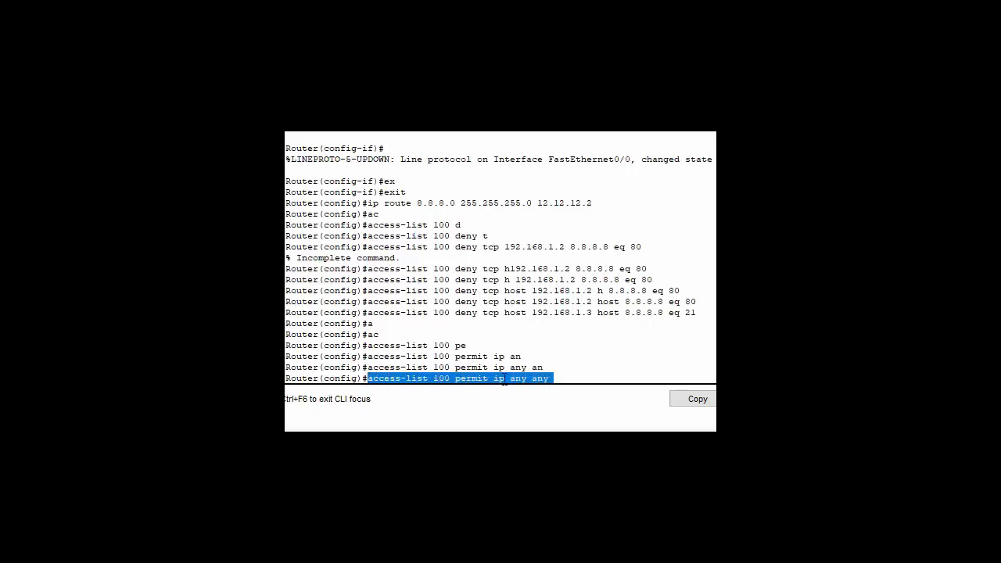
left_click(574, 377)
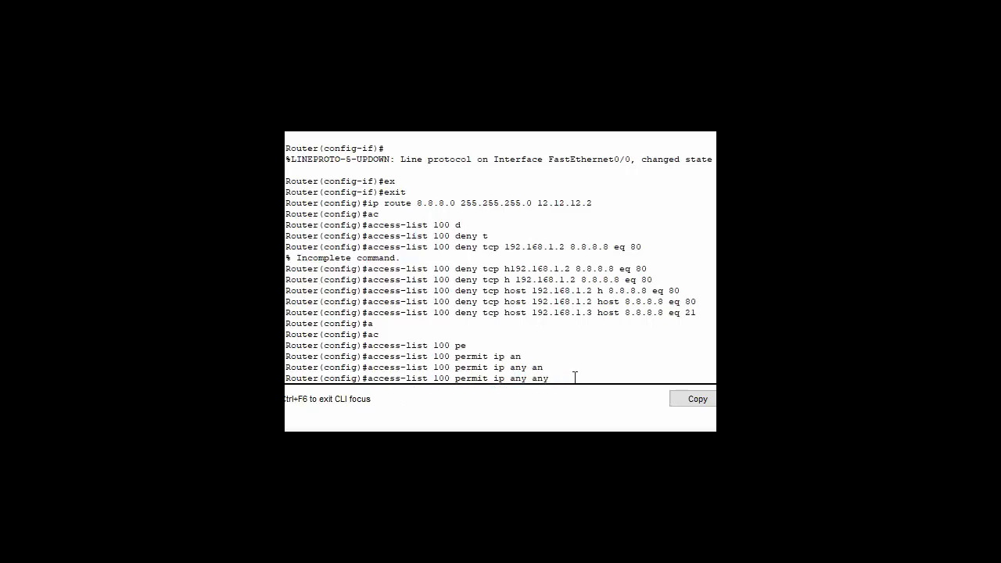
key("Return")
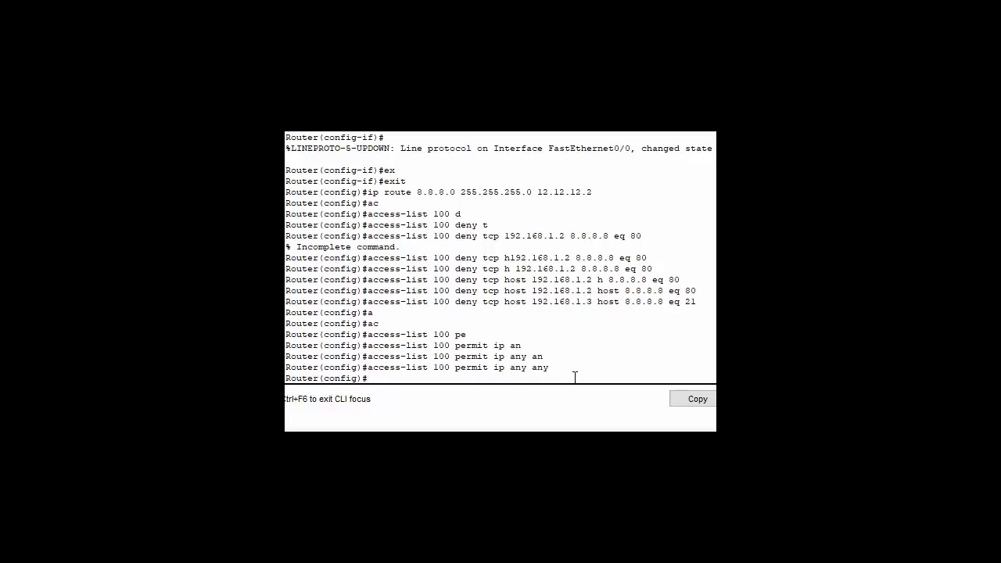
- Enter interface f0/1 and apply 'ip access-group 100 in' to it
type("int f")
type("0/1")
key("Return")
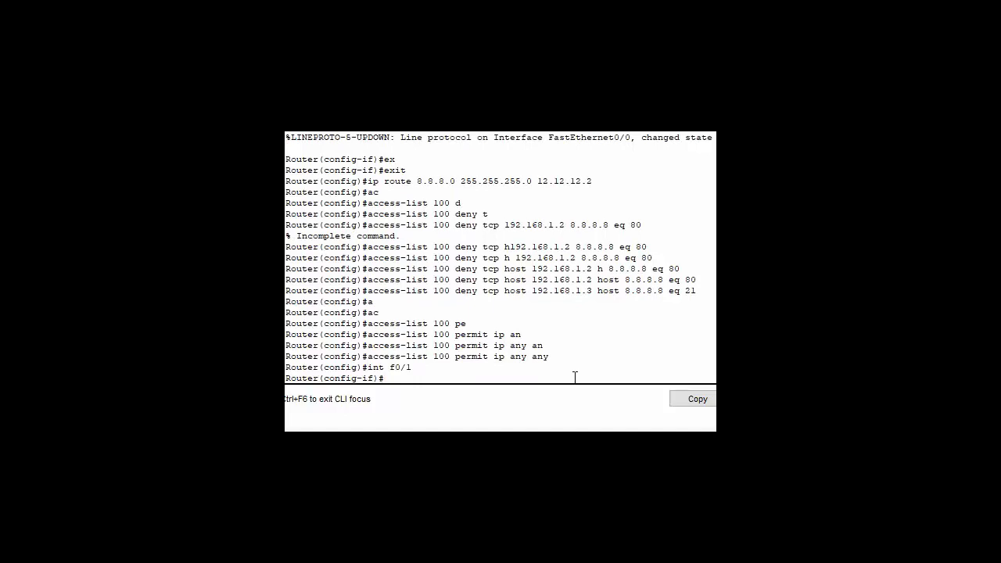
type("ip a")
key("Tab")
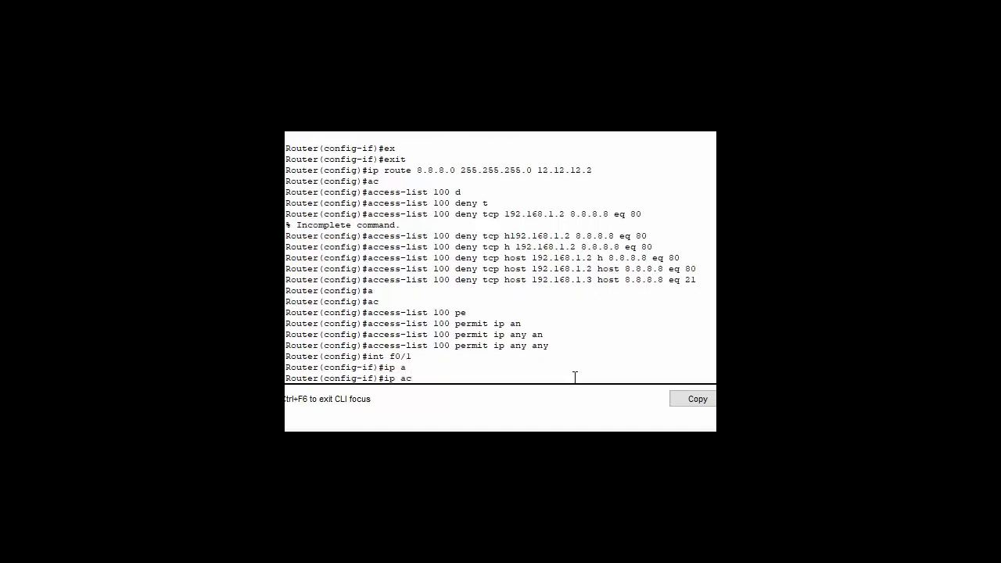
key("Tab")
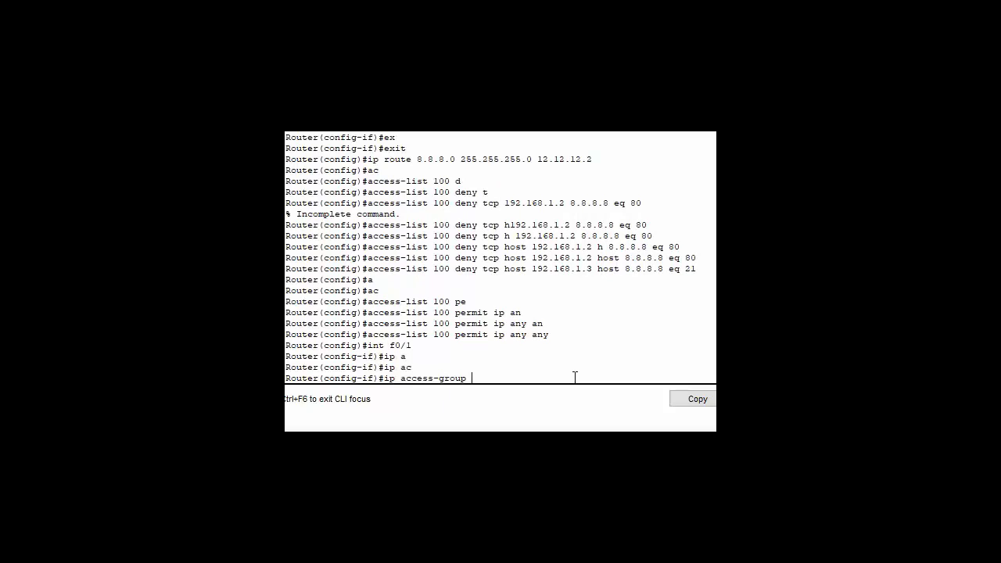
type("100 i")
key("Tab")
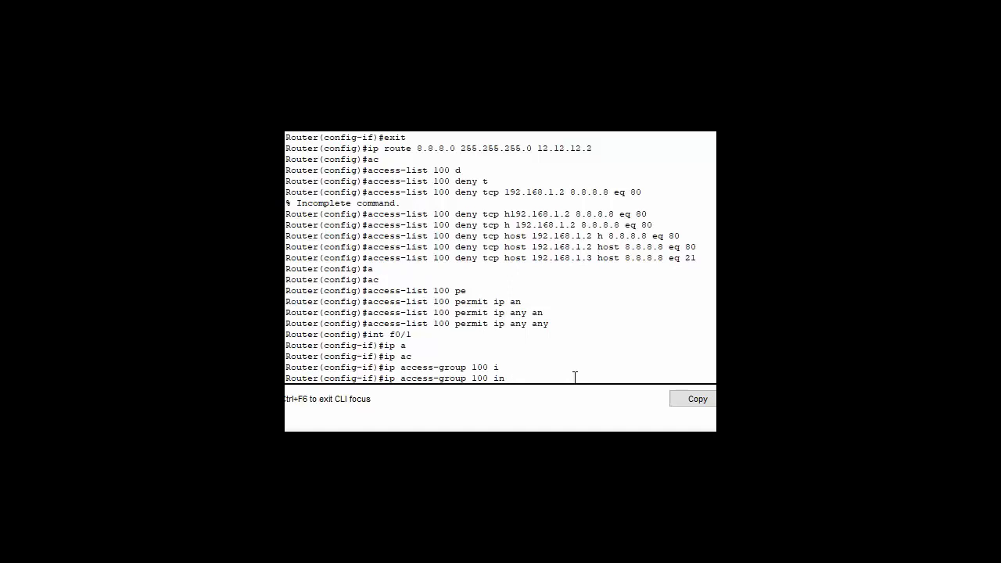
key("Return")
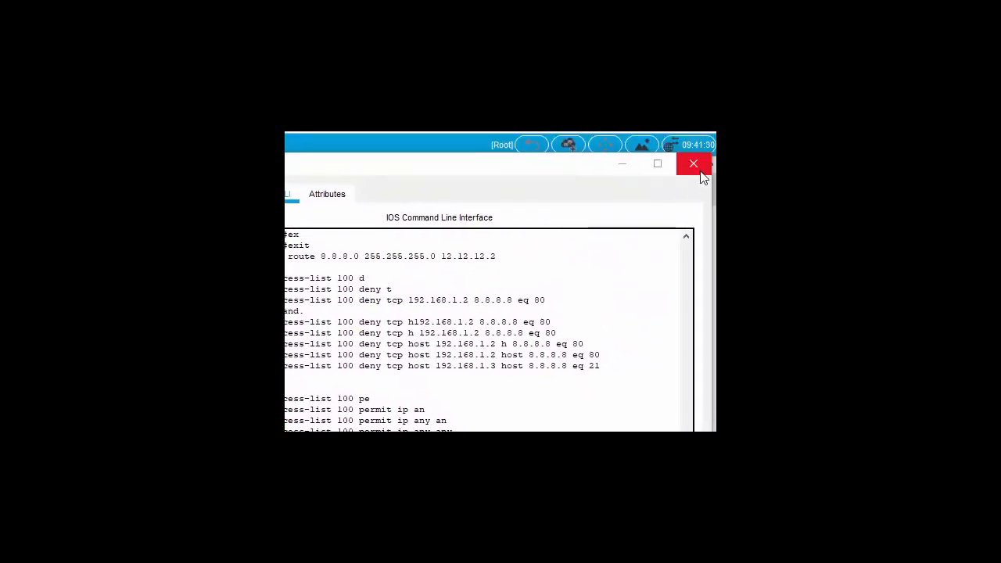
- Close the ISP console and launch the Web Browser from PC2's Desktop
left_click(692, 165)
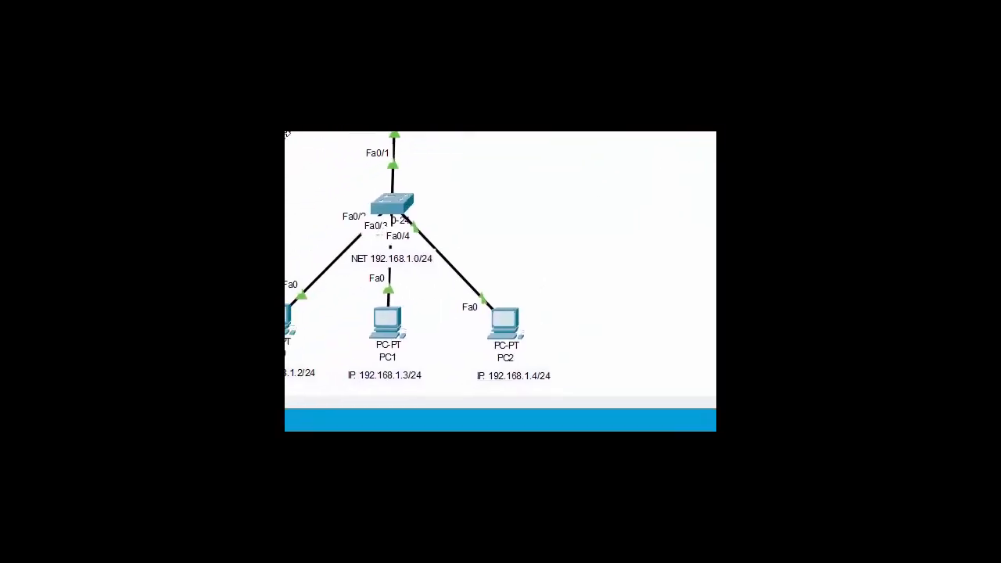
left_click(514, 314)
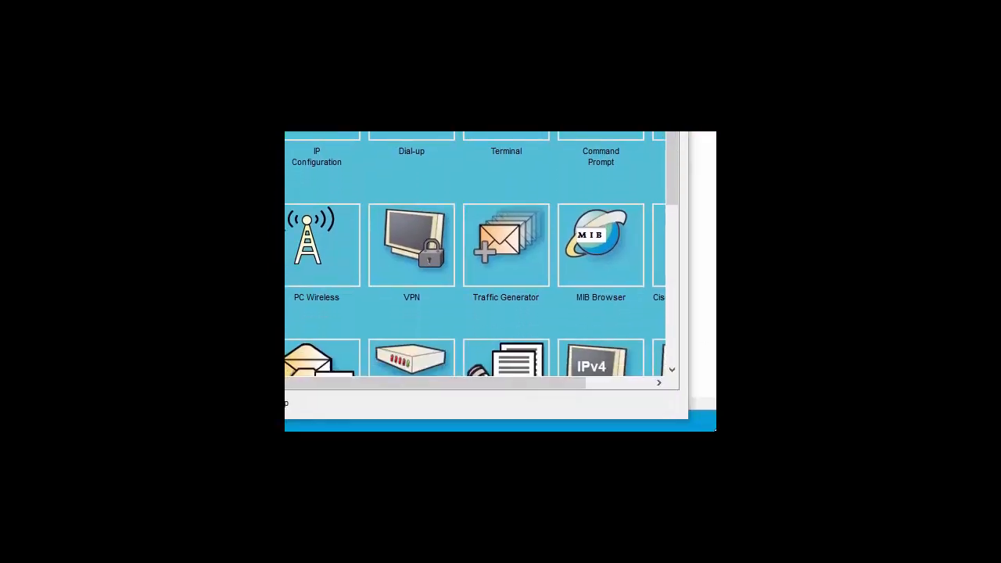
left_click_drag(552, 384, 656, 399)
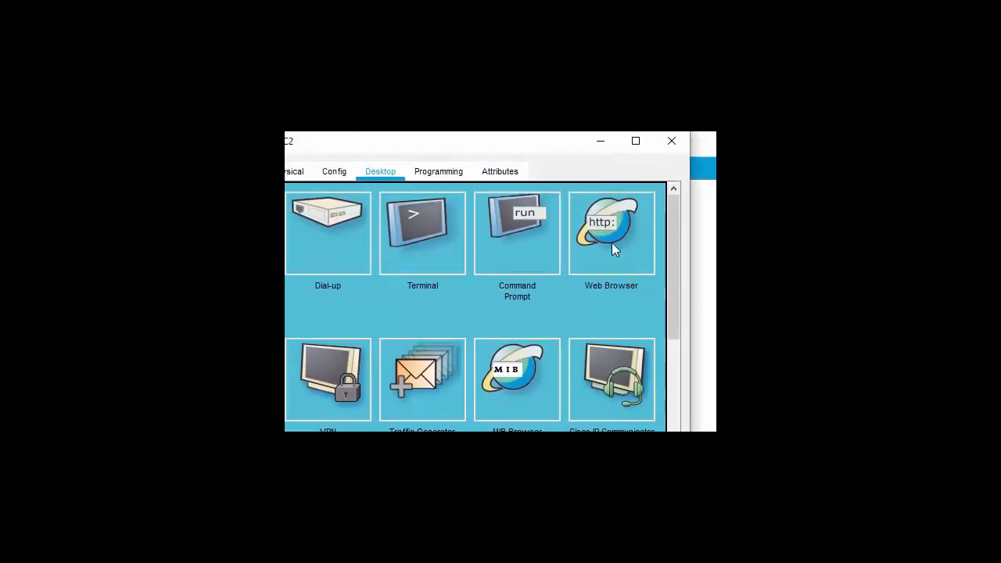
left_click(612, 243)
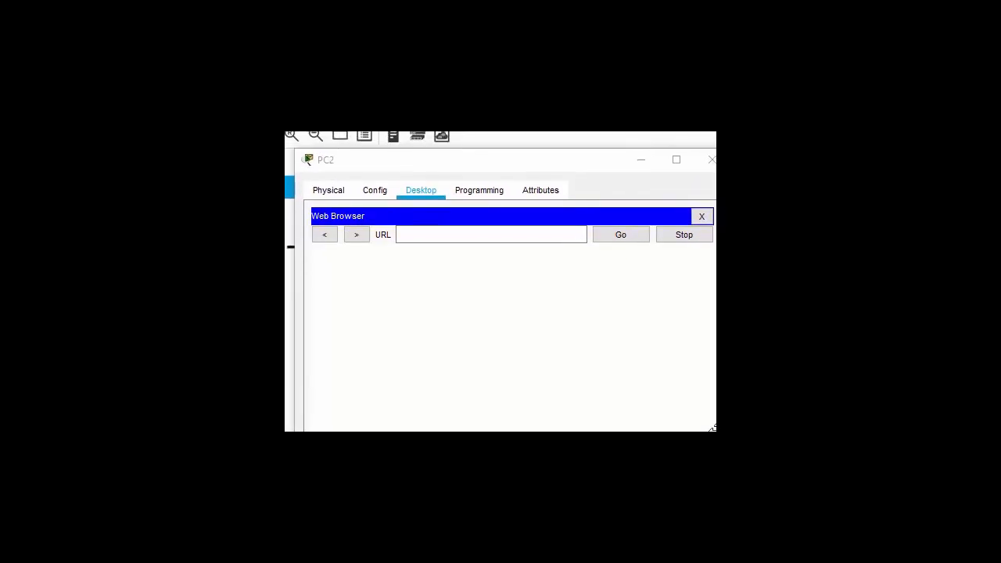
- Browse from PC2 to 8.8.8.8, confirm the WEBSITE SMK N 2 TEGAL page, then close the browser
left_click(408, 235)
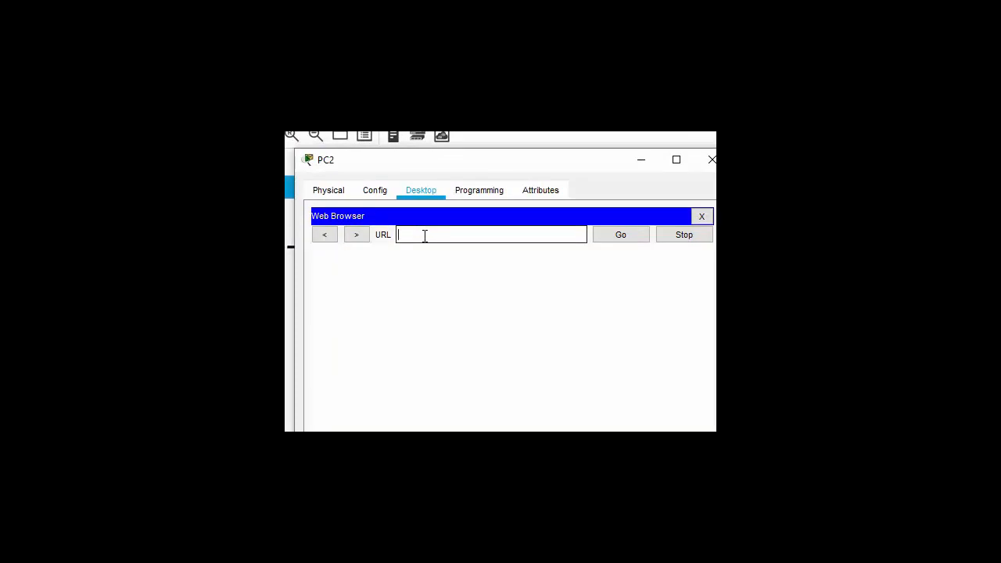
type("8.8.8.8")
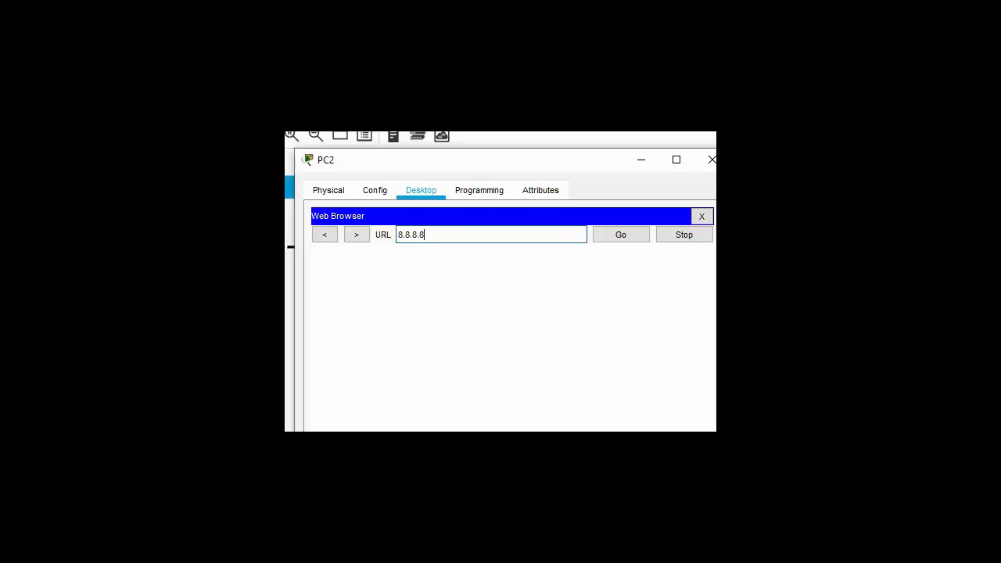
left_click(632, 235)
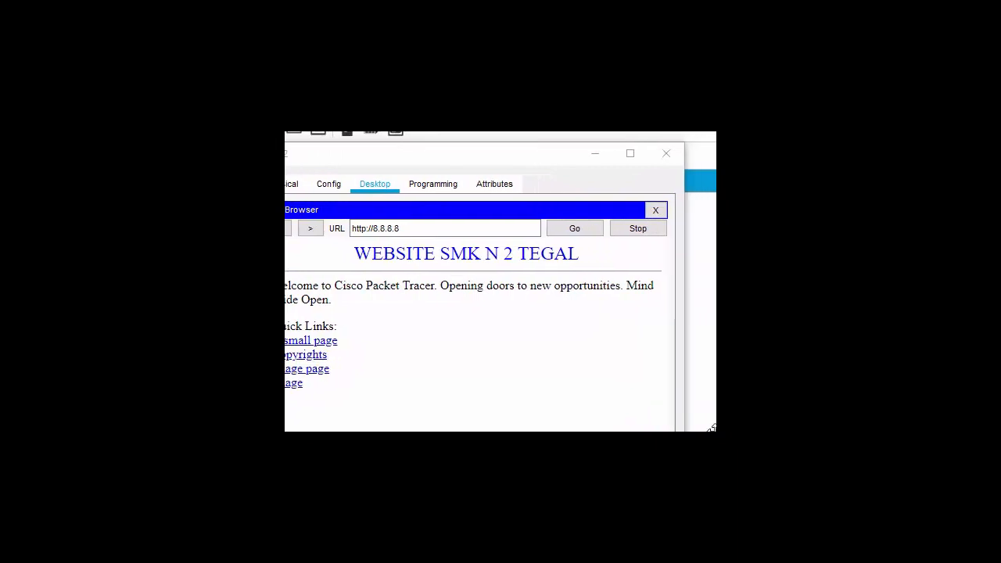
left_click(655, 210)
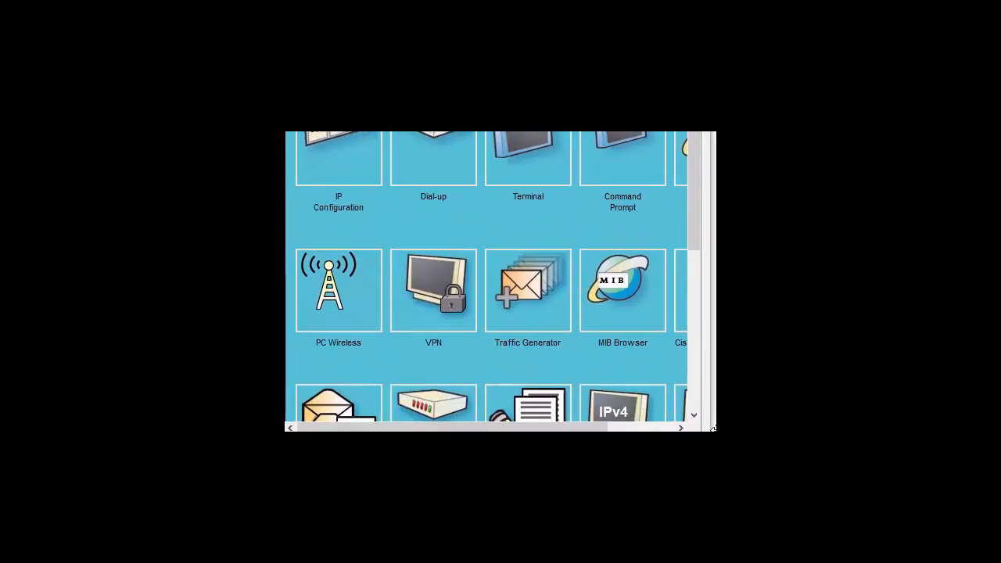
- Open PC2's Text Editor and type 'hallo sayang apa kabarnya gaes ......'
left_click_drag(688, 241, 701, 320)
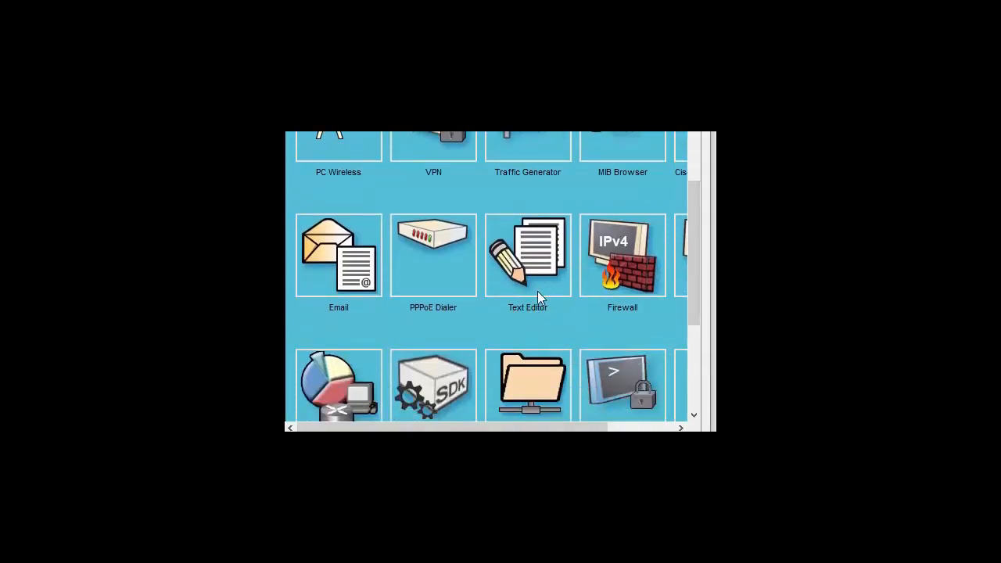
left_click(533, 263)
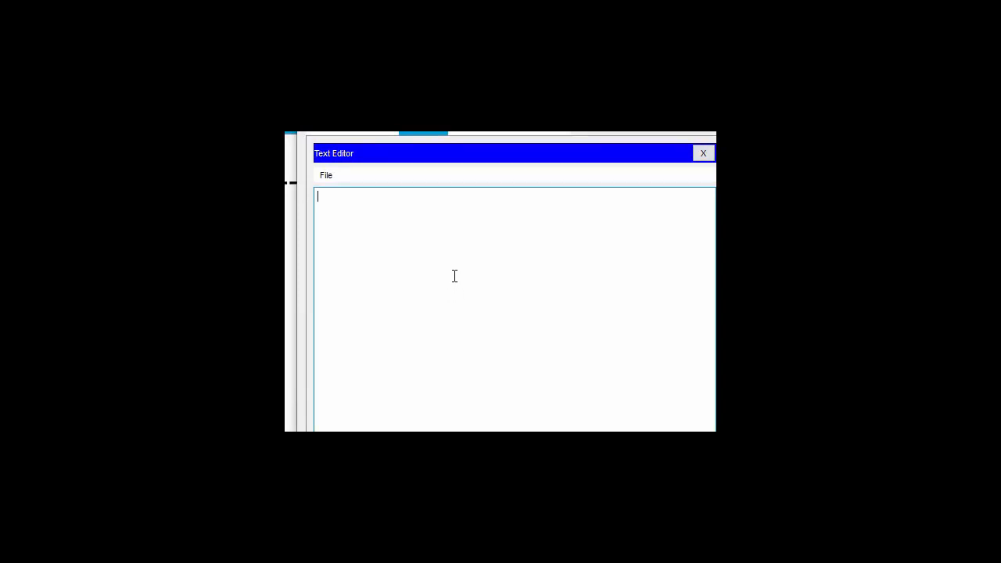
type("hallo sayang apa kabarn")
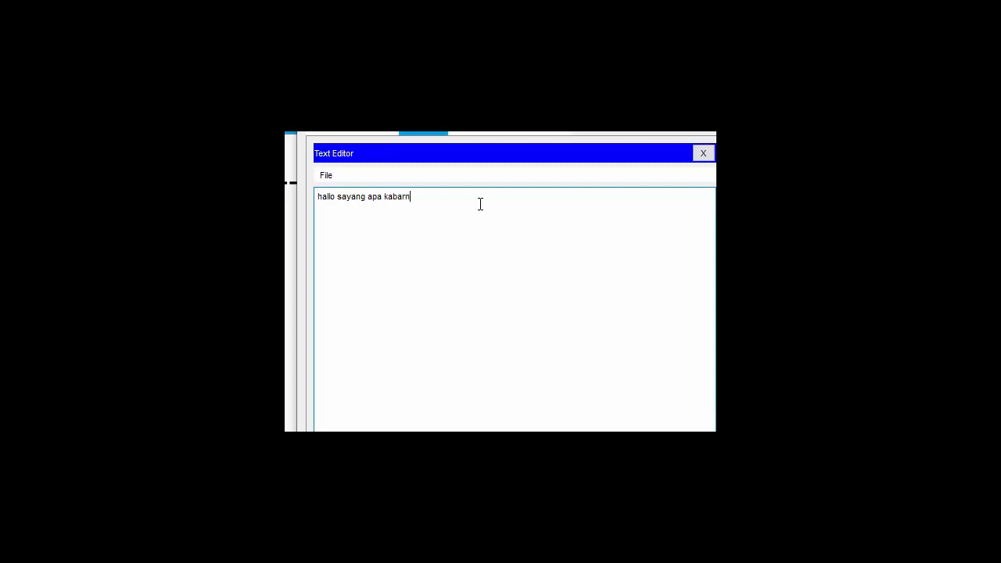
type("ya gaes")
type(".....")
- Save the note on PC2 as 'hallo', close the Text Editor, and launch Command Prompt
left_click(322, 175)
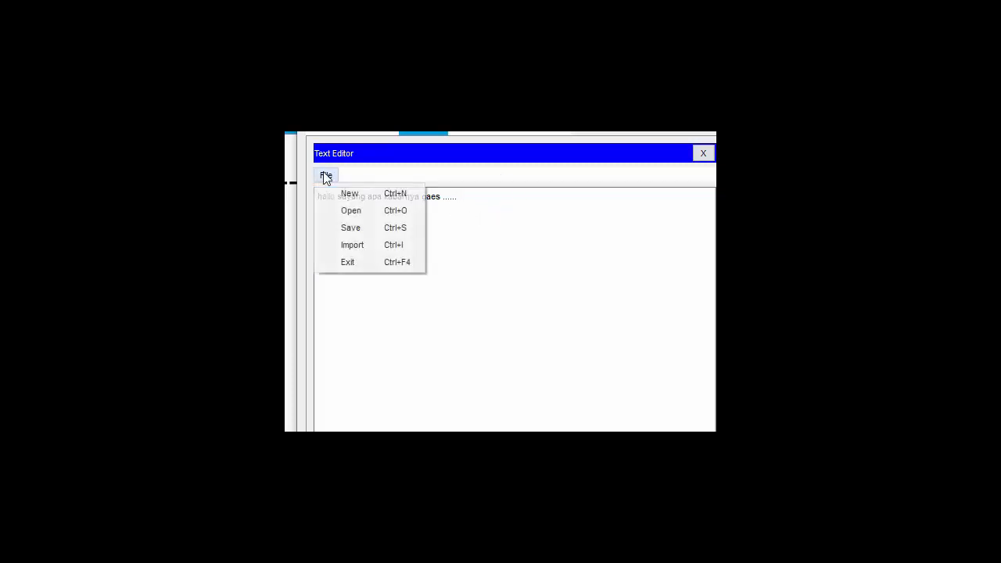
left_click(345, 227)
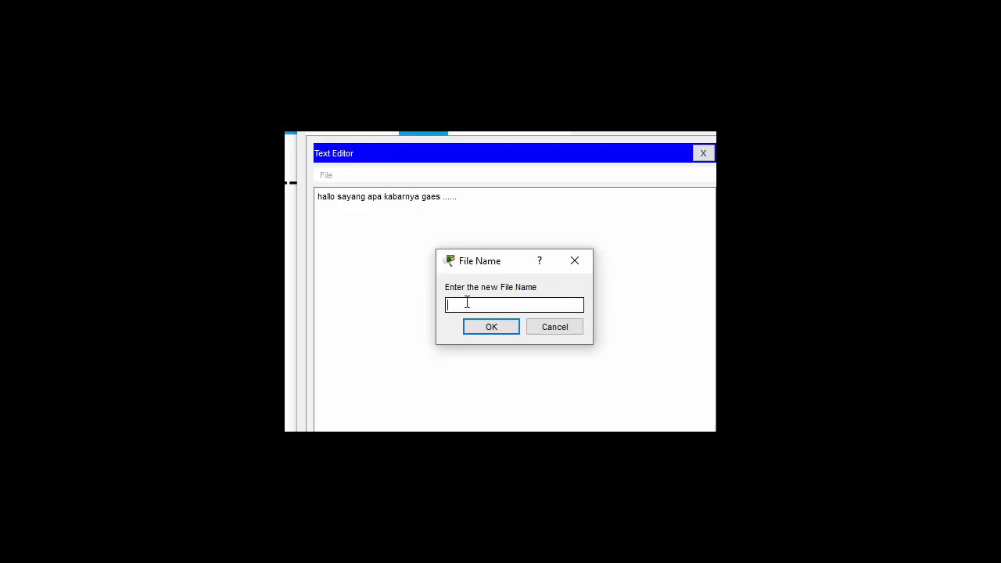
type("hallo")
left_click(493, 332)
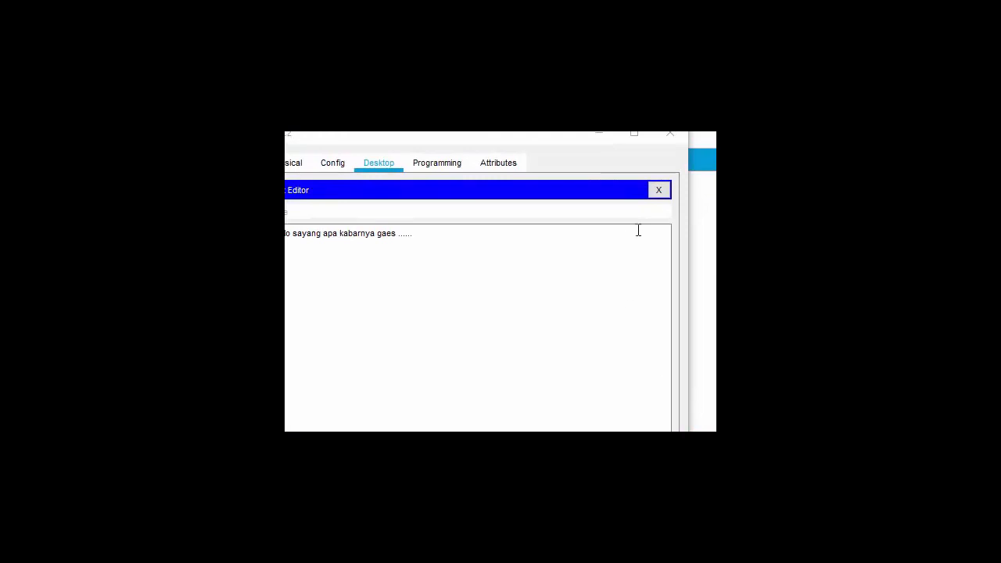
left_click(658, 192)
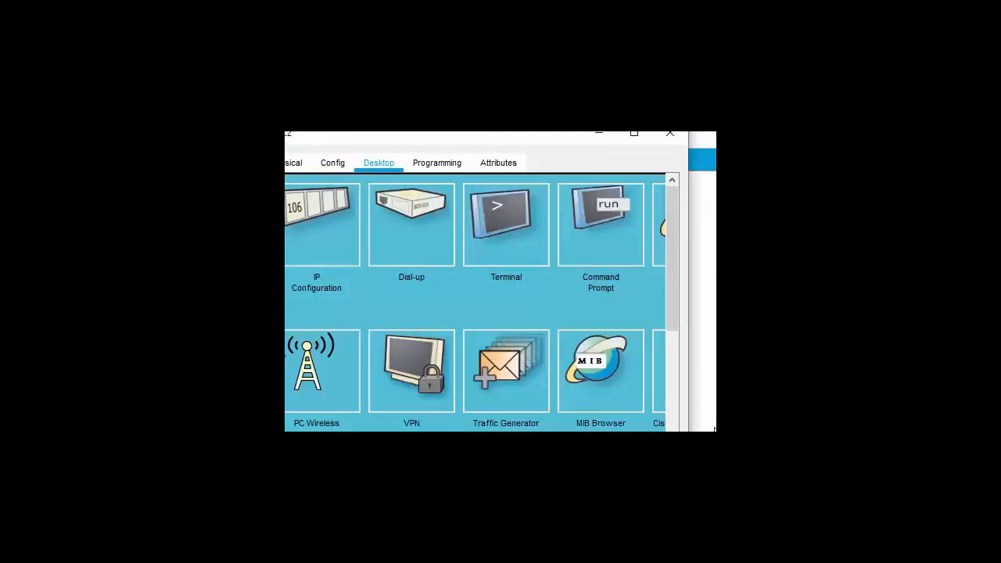
left_click(593, 210)
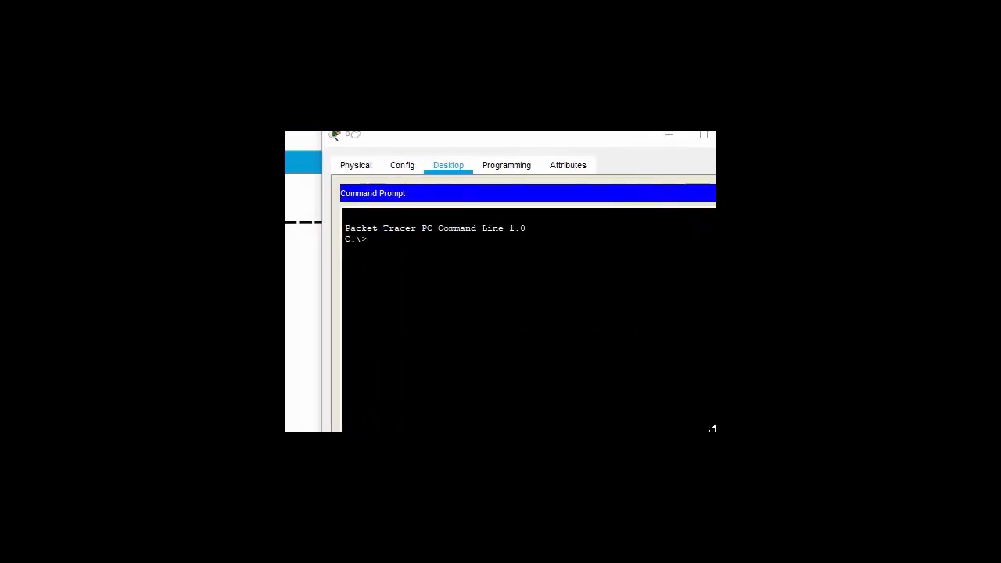
- Run 'ftp 8.8.8.8' on PC2 and log in with the FTP username and password
left_click(713, 427)
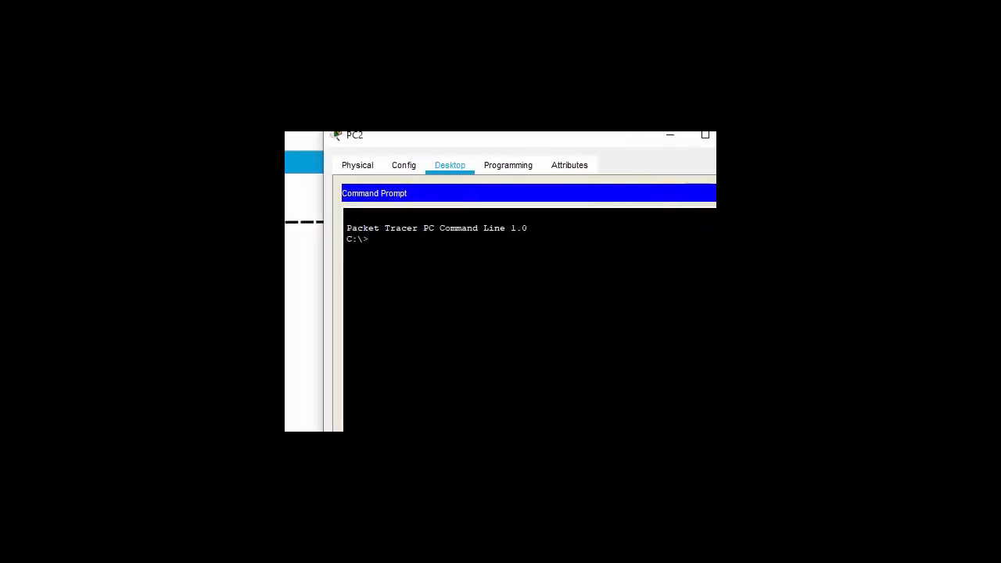
type("ftp 8.8.8.8")
key("Return")
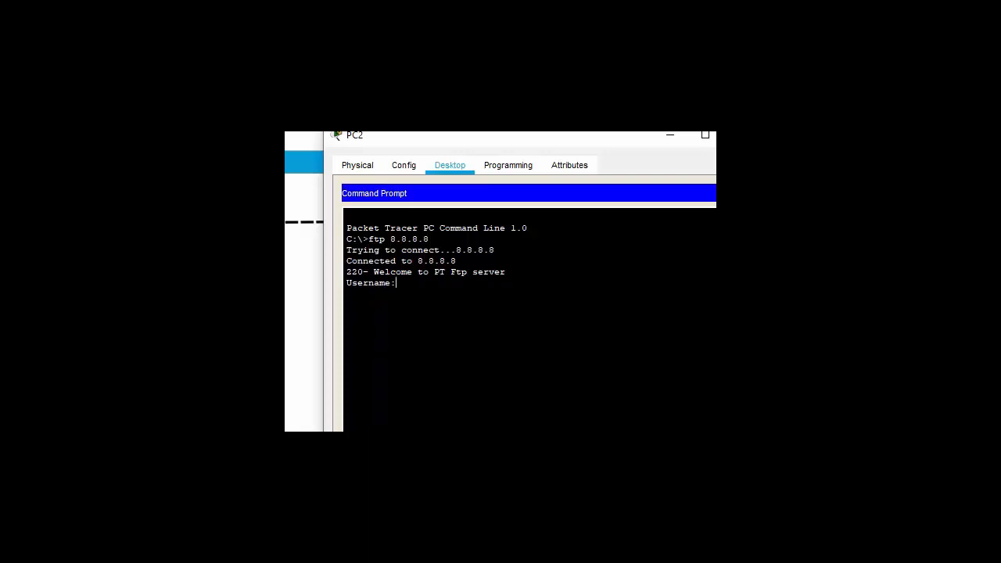
type("user")
key("Return")
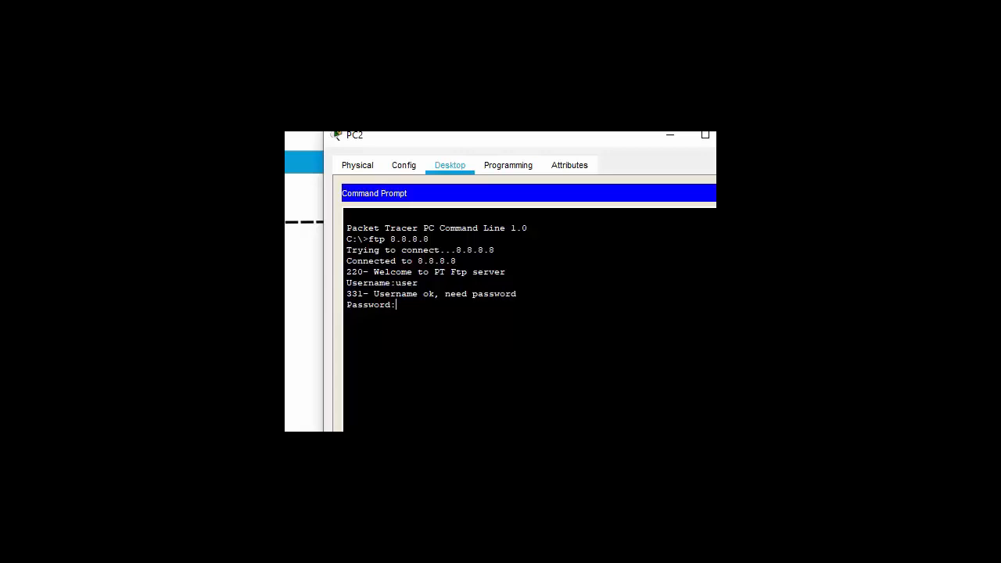
key("Return")
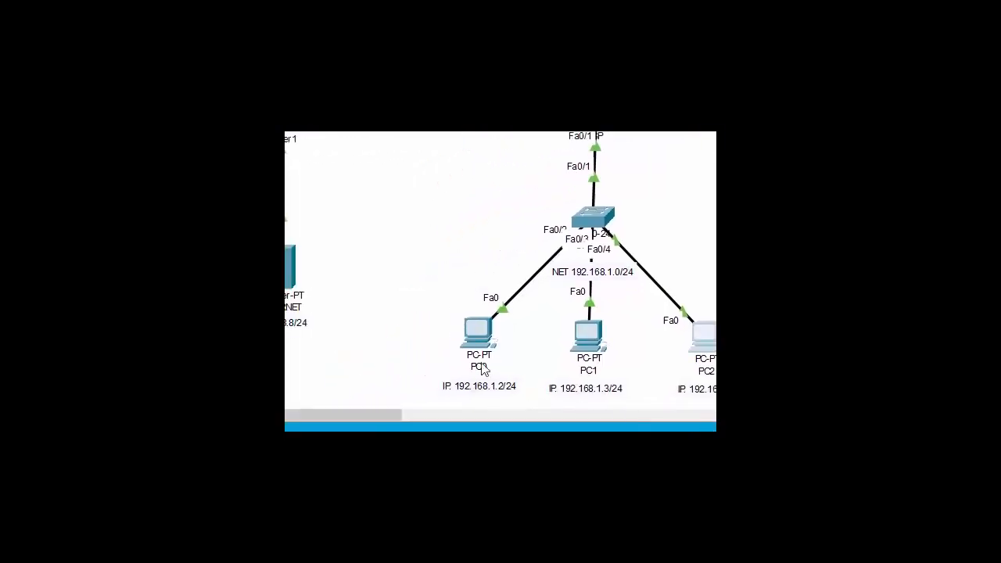
left_click(472, 334)
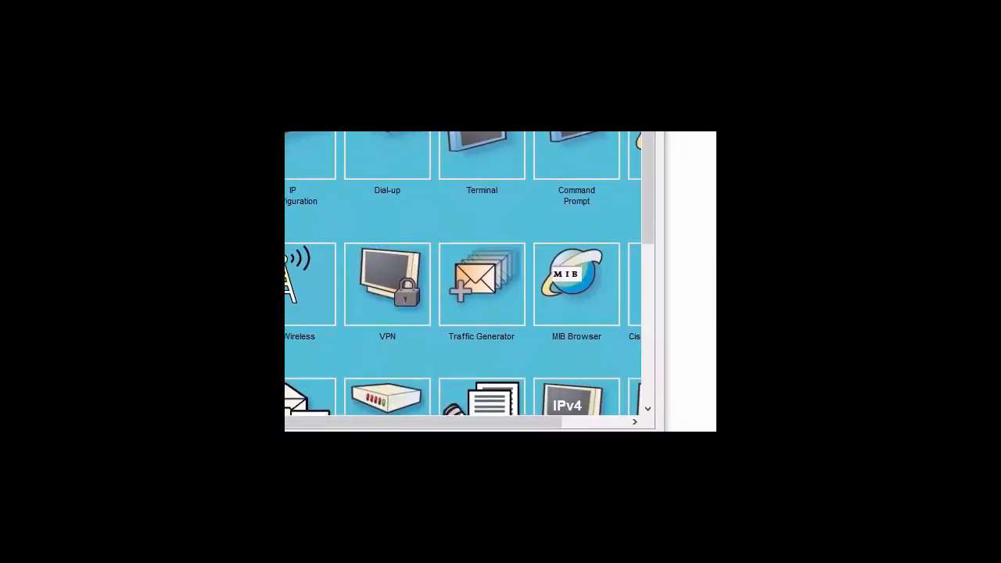
left_click_drag(536, 425, 709, 419)
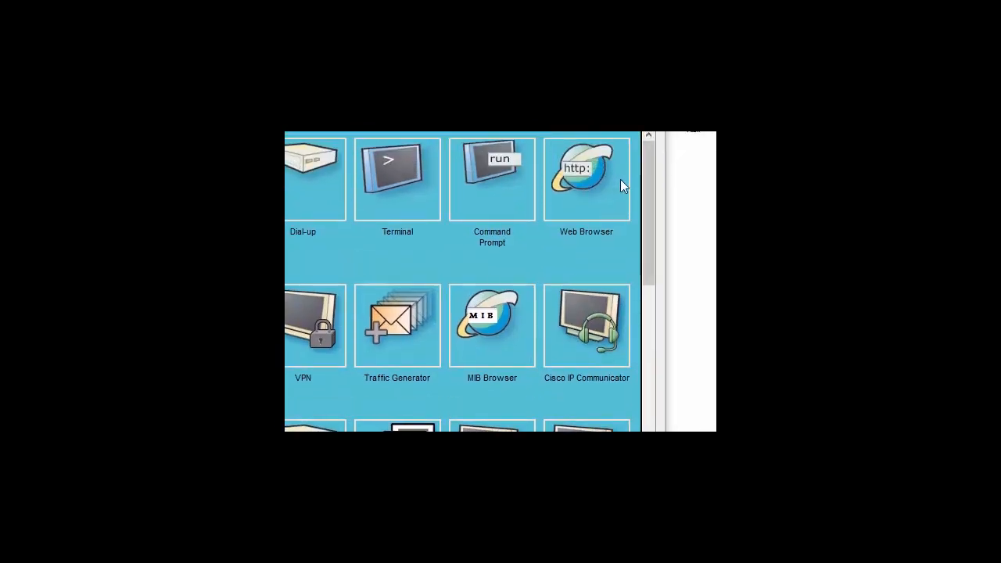
left_click(600, 181)
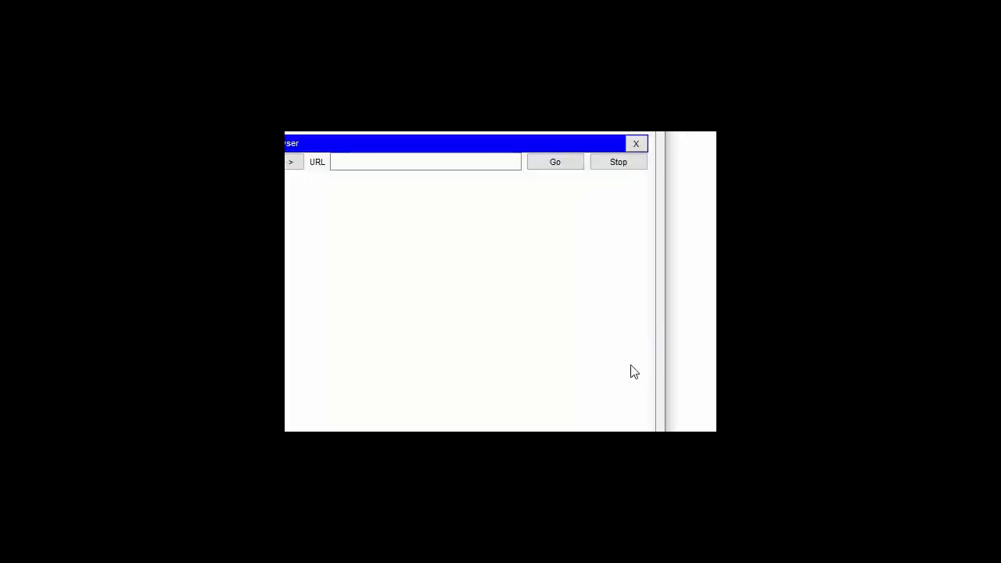
left_click(369, 166)
type("8.8")
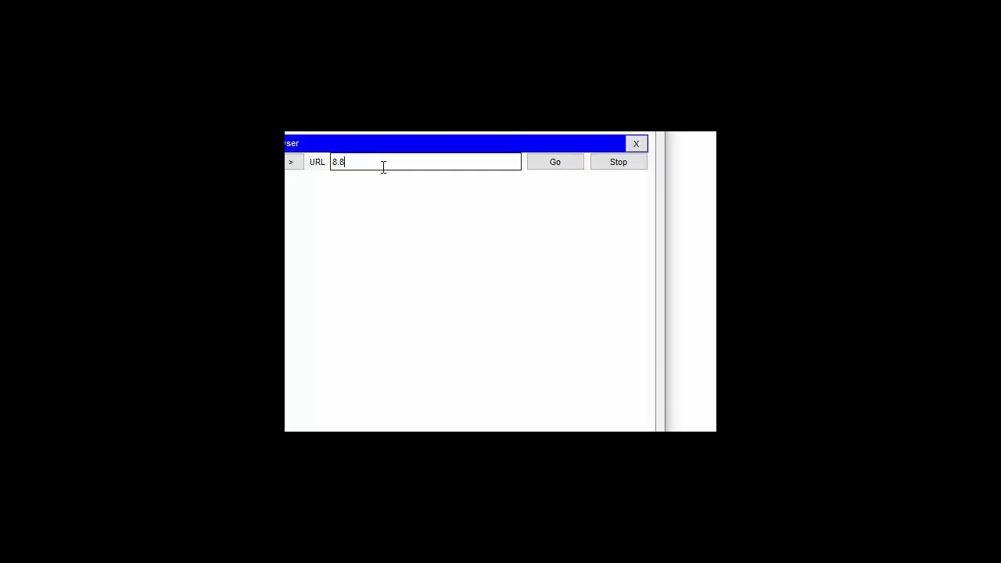
type(".8.8")
left_click(556, 165)
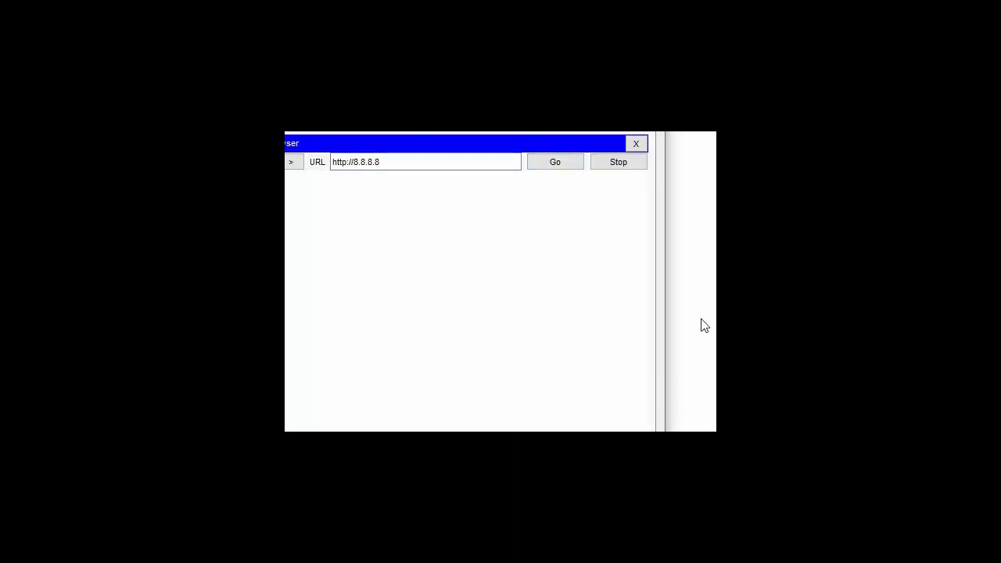
left_click_drag(712, 132, 643, 121)
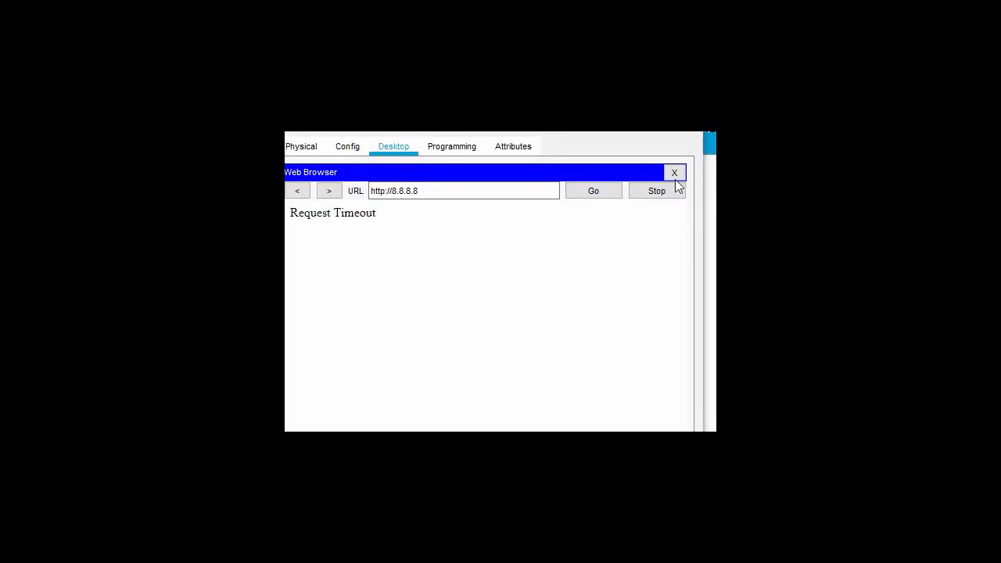
left_click(672, 174)
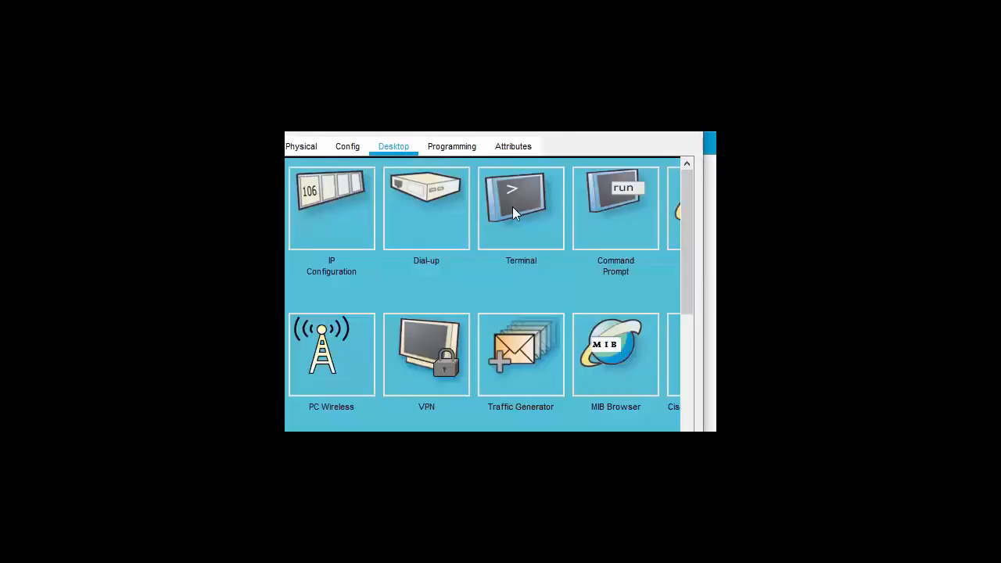
- Run 'ftp 8.8.8.8' on PC0 and log in with the FTP username and password
left_click(612, 201)
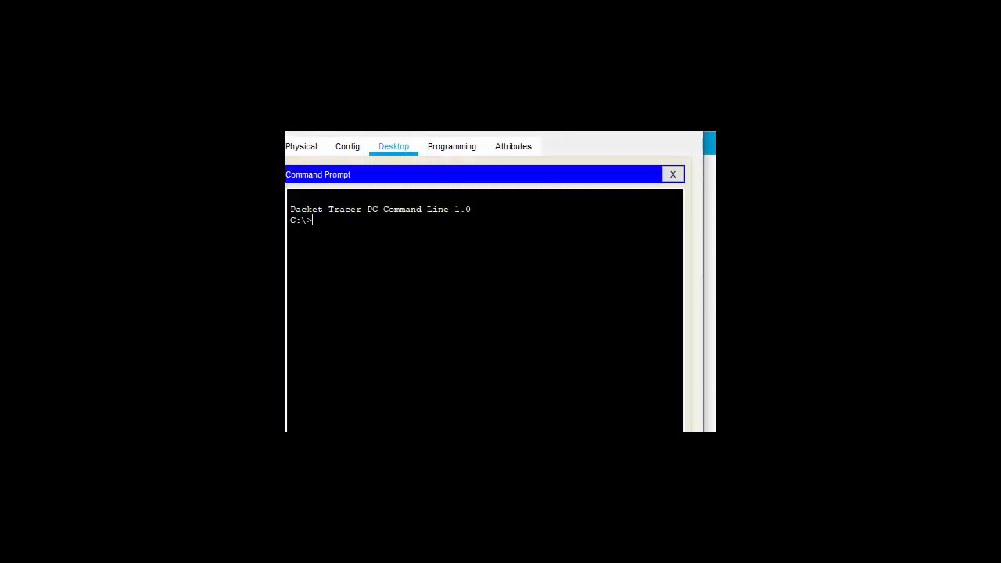
type("ftp 8")
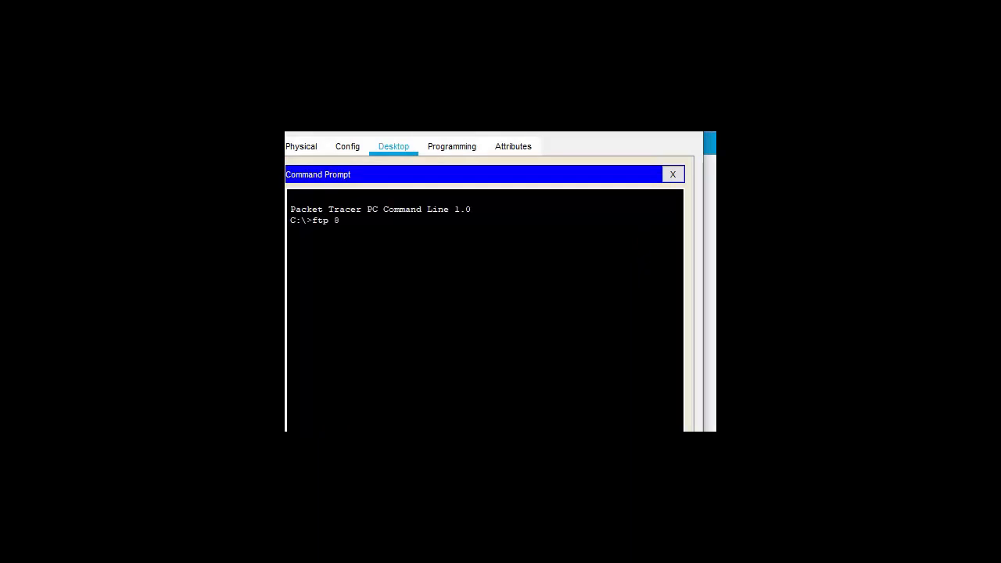
type(".8.8.8")
key("Return")
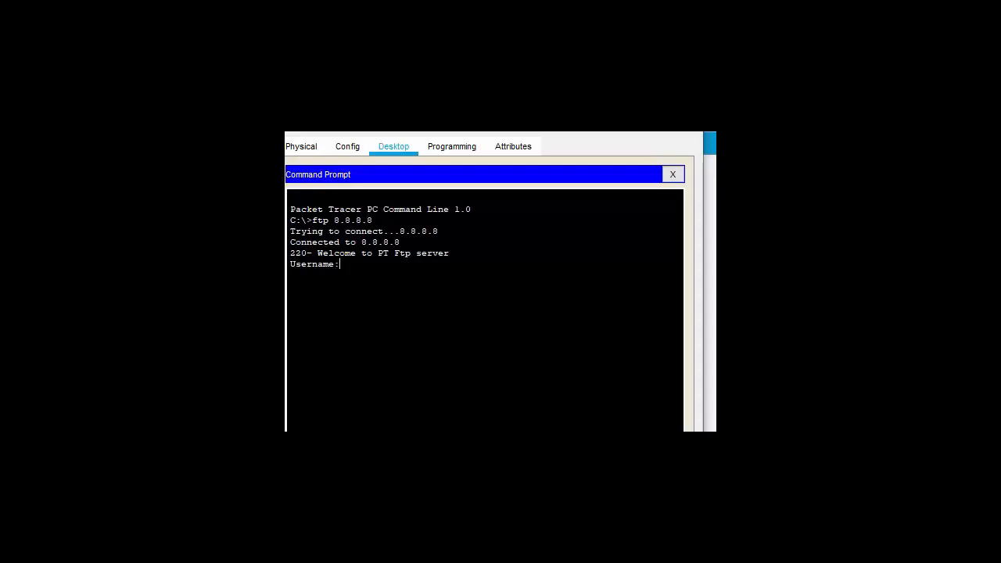
type("user")
key("Return")
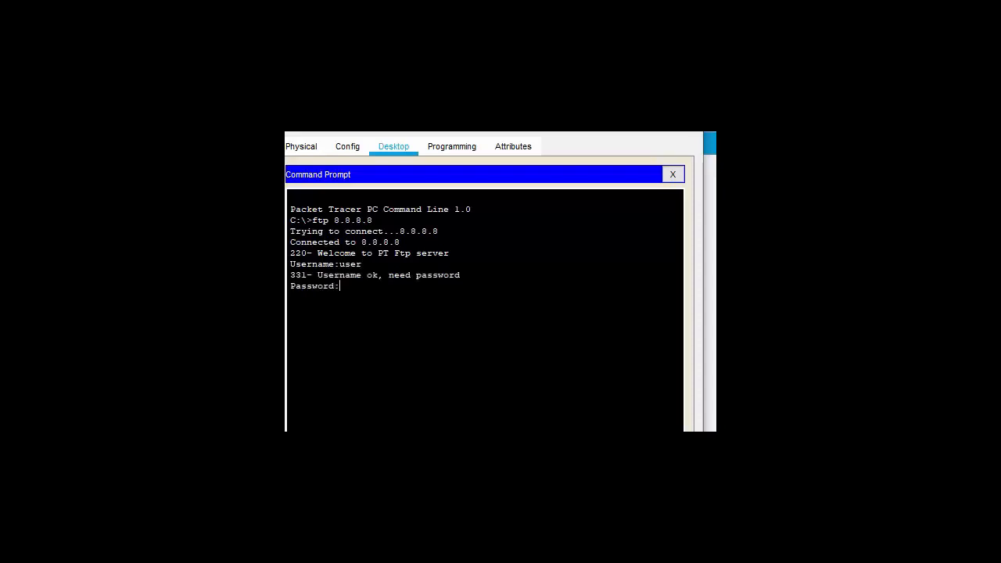
key("Return")
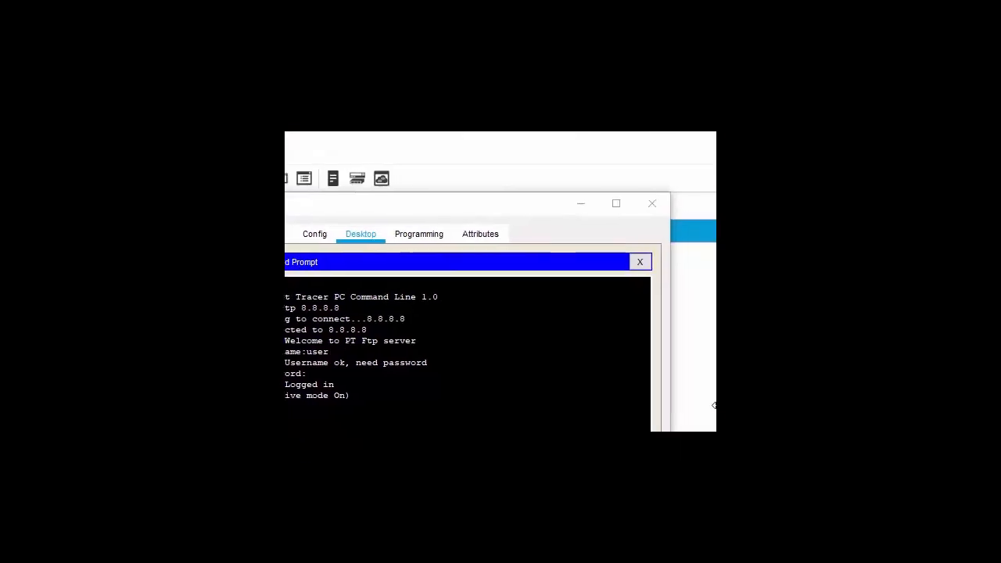
left_click(652, 204)
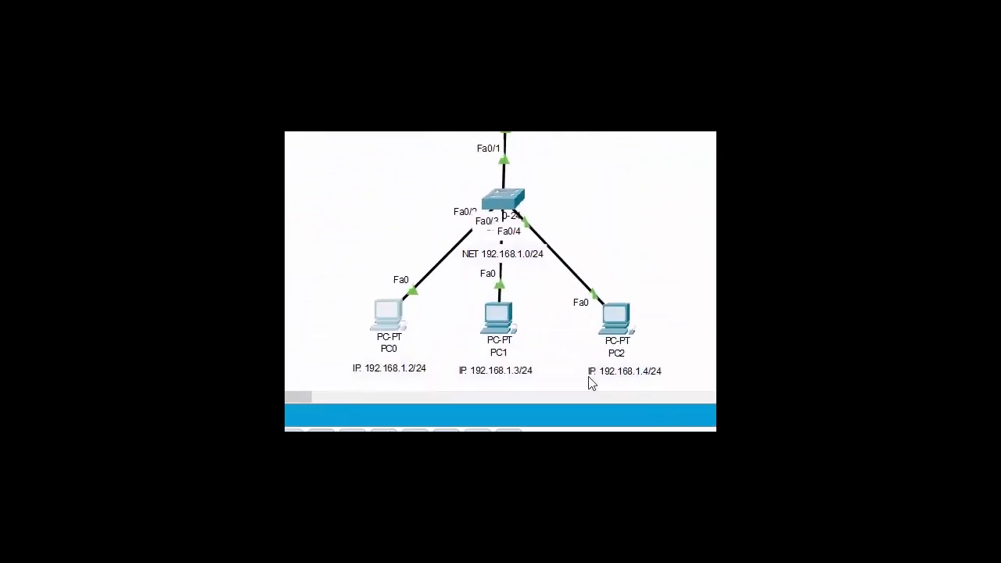
left_click(501, 322)
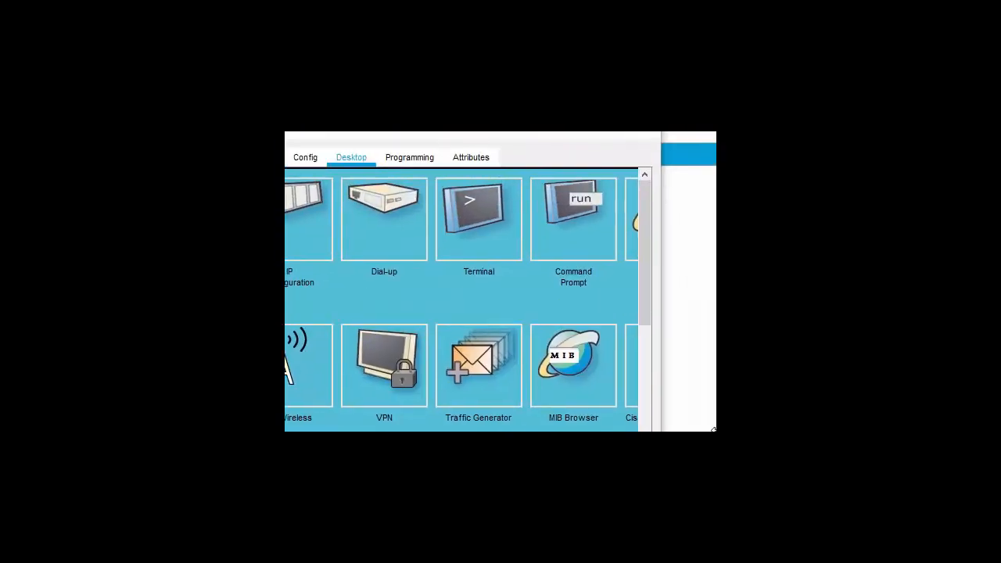
left_click_drag(499, 389, 620, 388)
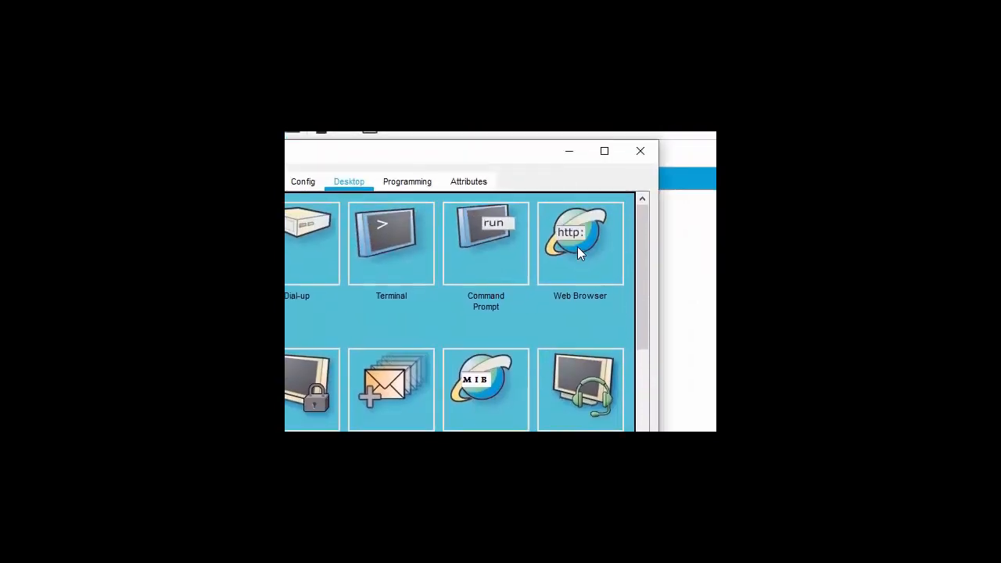
left_click(575, 247)
left_click(370, 233)
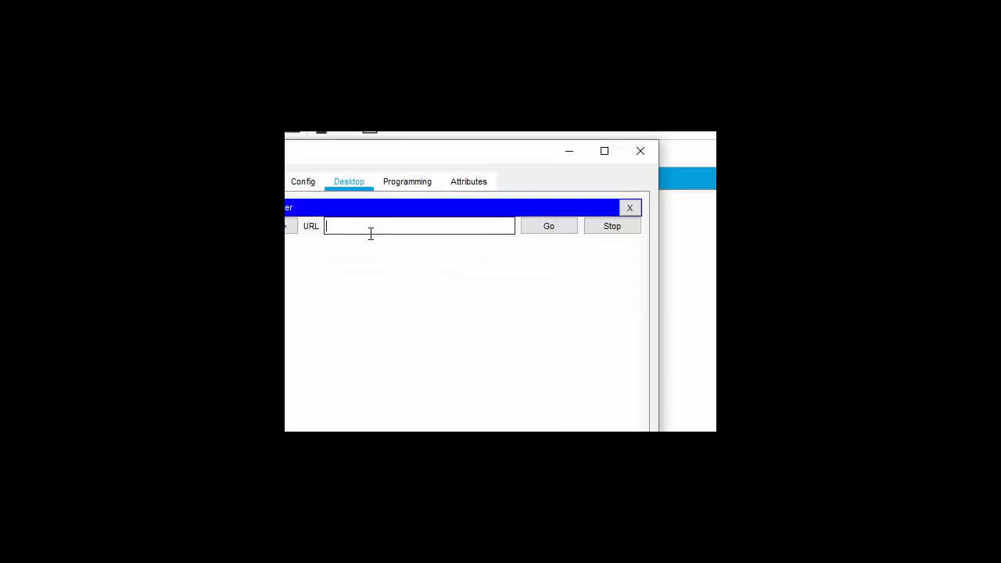
type("8.8.8.8")
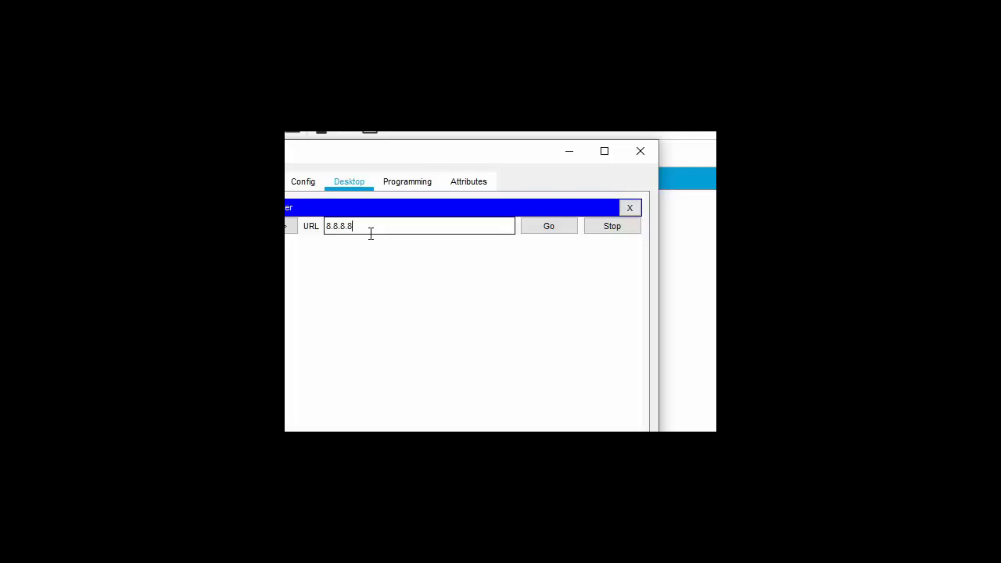
key("Return")
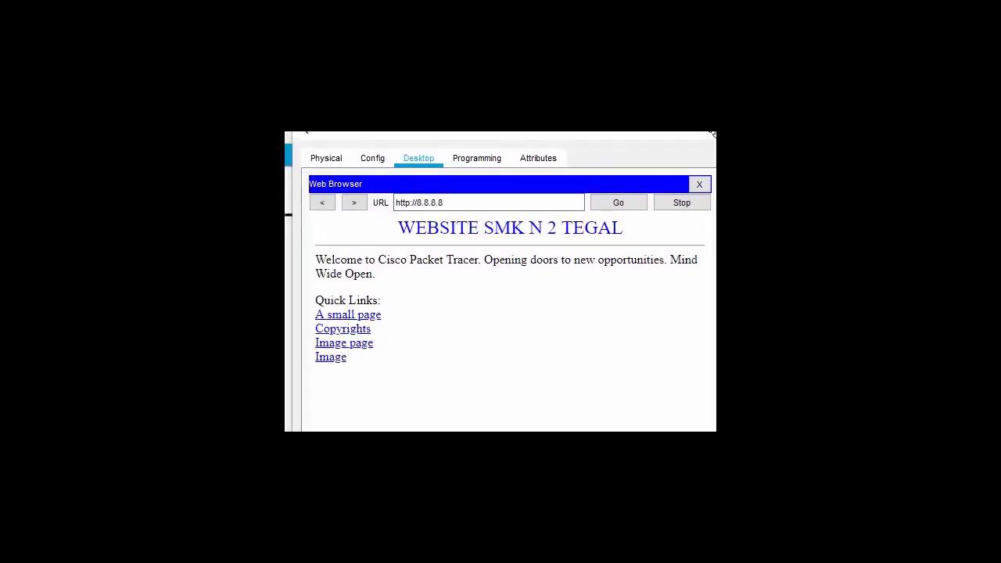
left_click(699, 184)
left_click(638, 213)
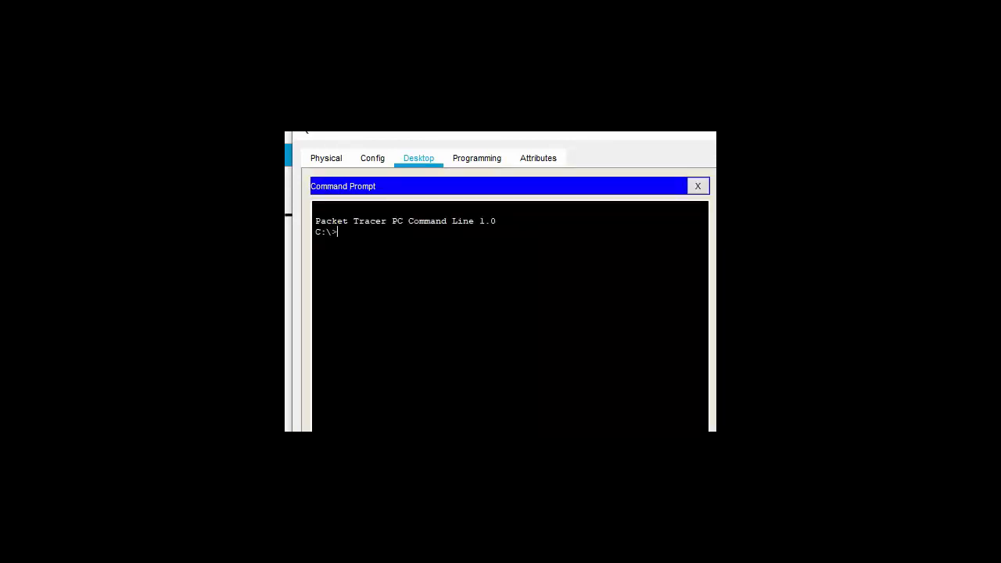
- Run 'ftp 8.8.8.8' on PC1, which stalls at 'Trying to connect...8.8.8.8'
type("ftp 8")
type(".8.8.8")
key("Return")
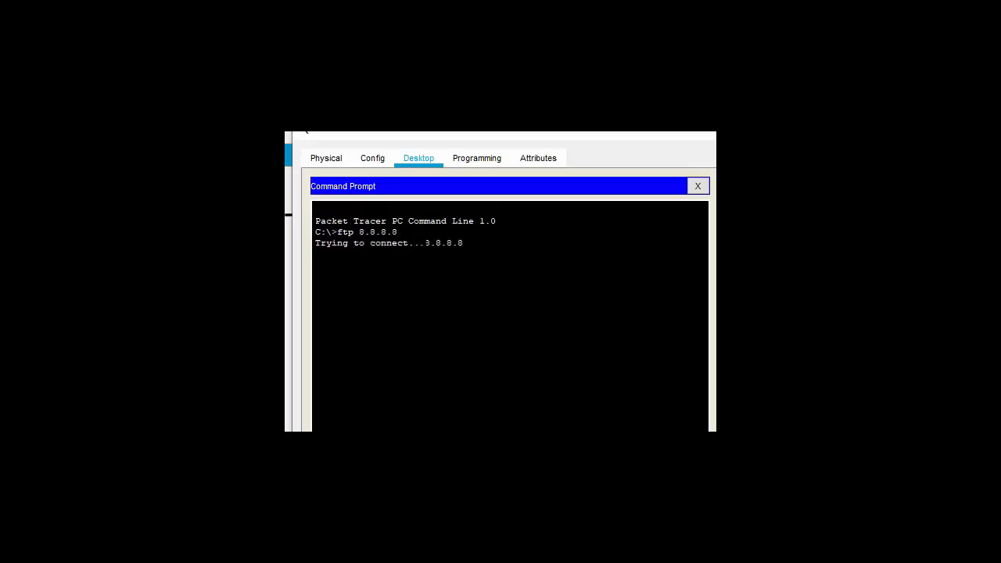